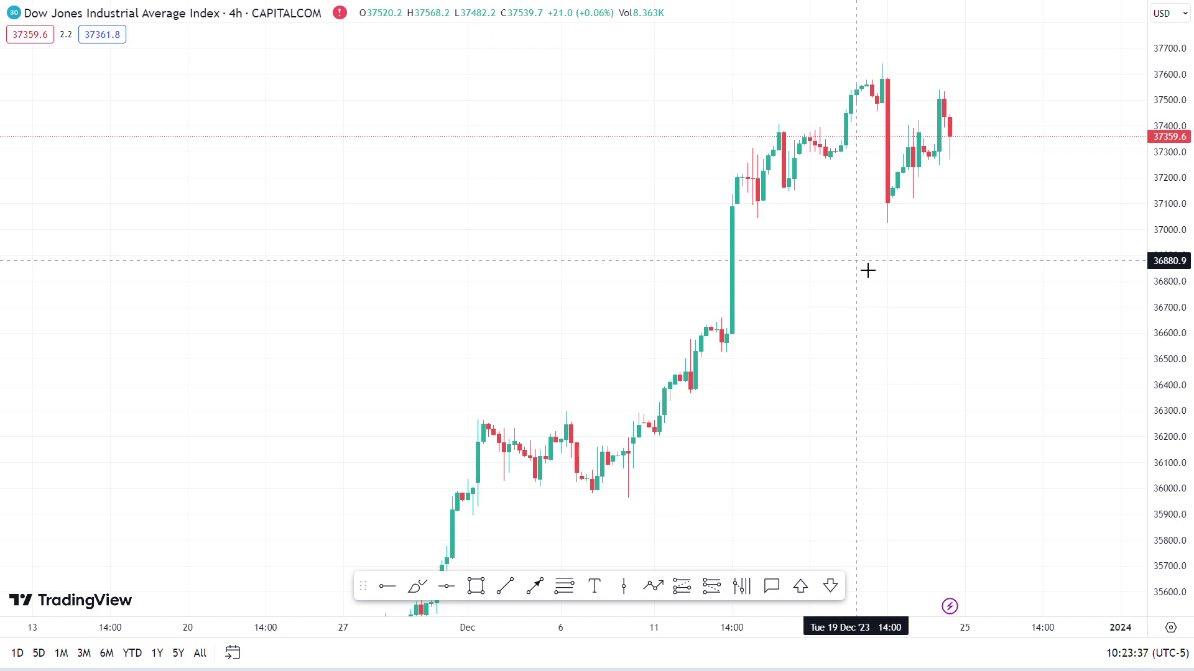
Draw a horizontal trend line at 37488.8 from the 20 December 10:00 candle to the 22 December candles.
scroll(866, 269, "up", 1)
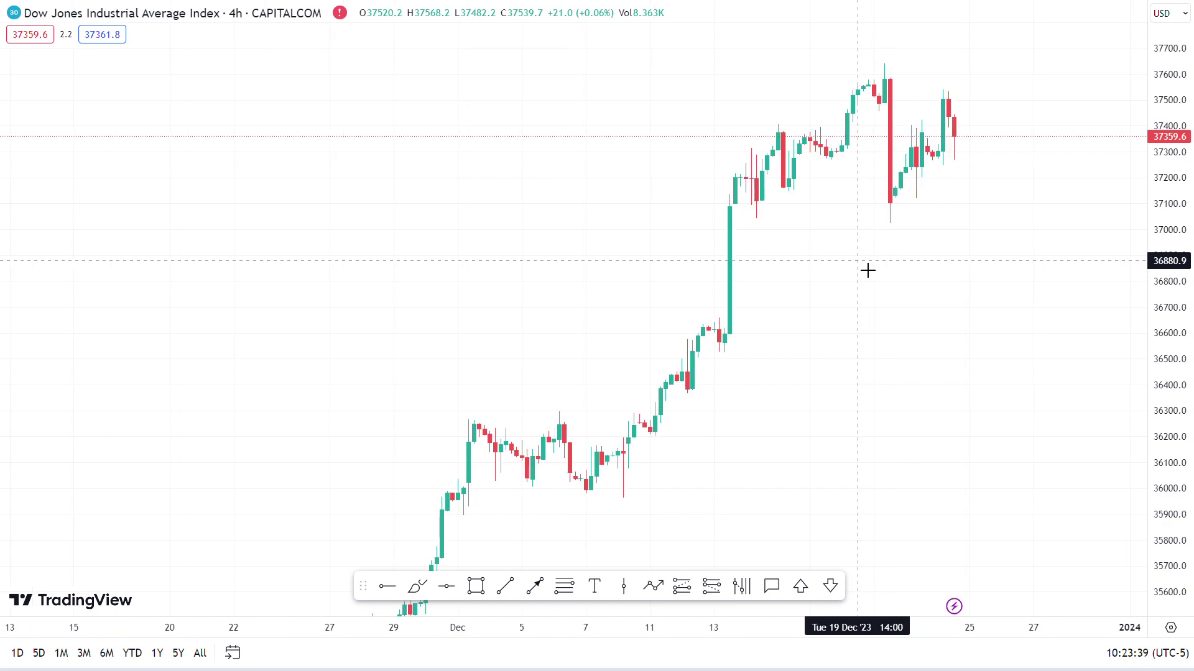
right_click(882, 266)
left_click(937, 297)
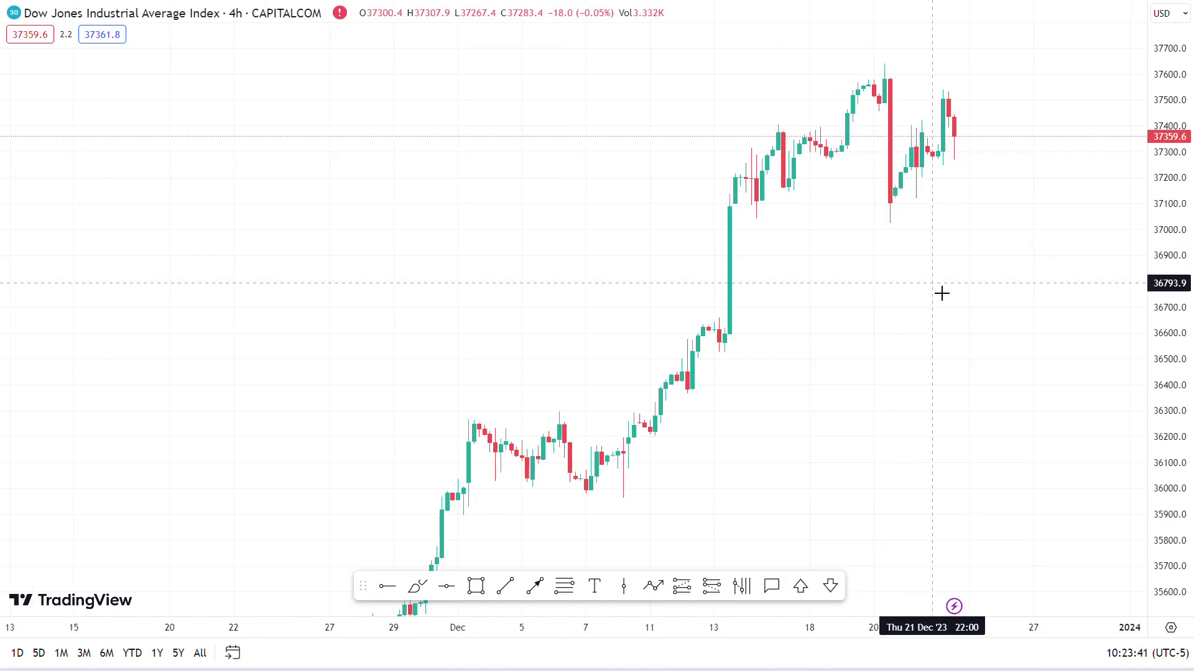
left_click_drag(937, 297, 896, 327)
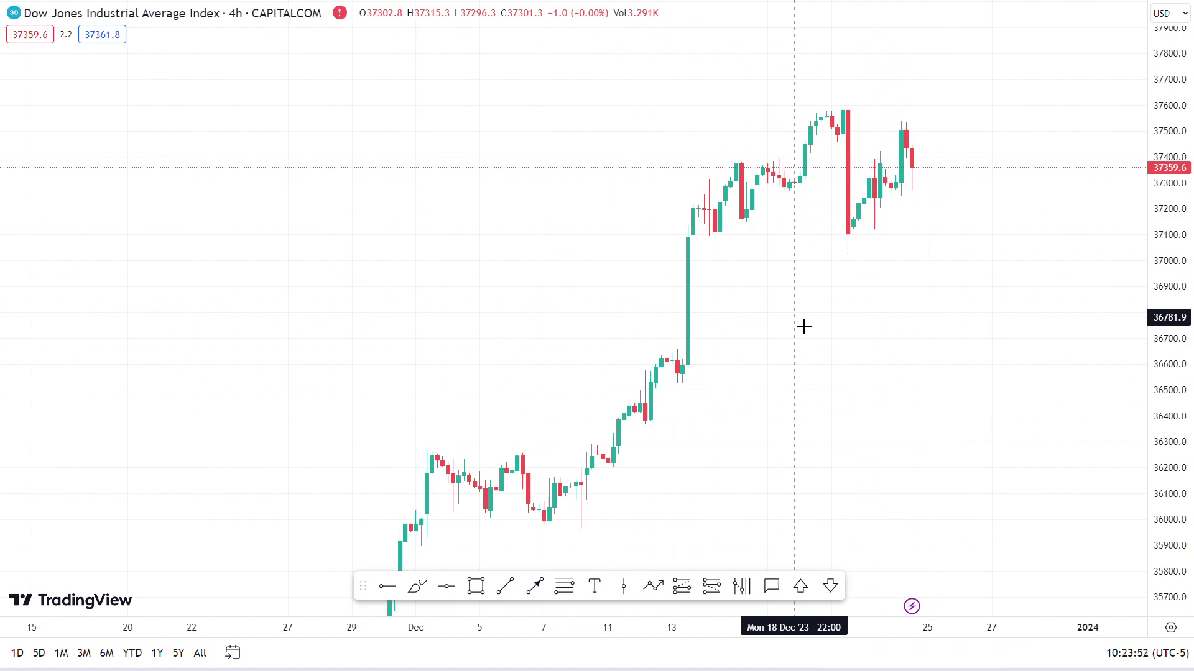
left_click(505, 586)
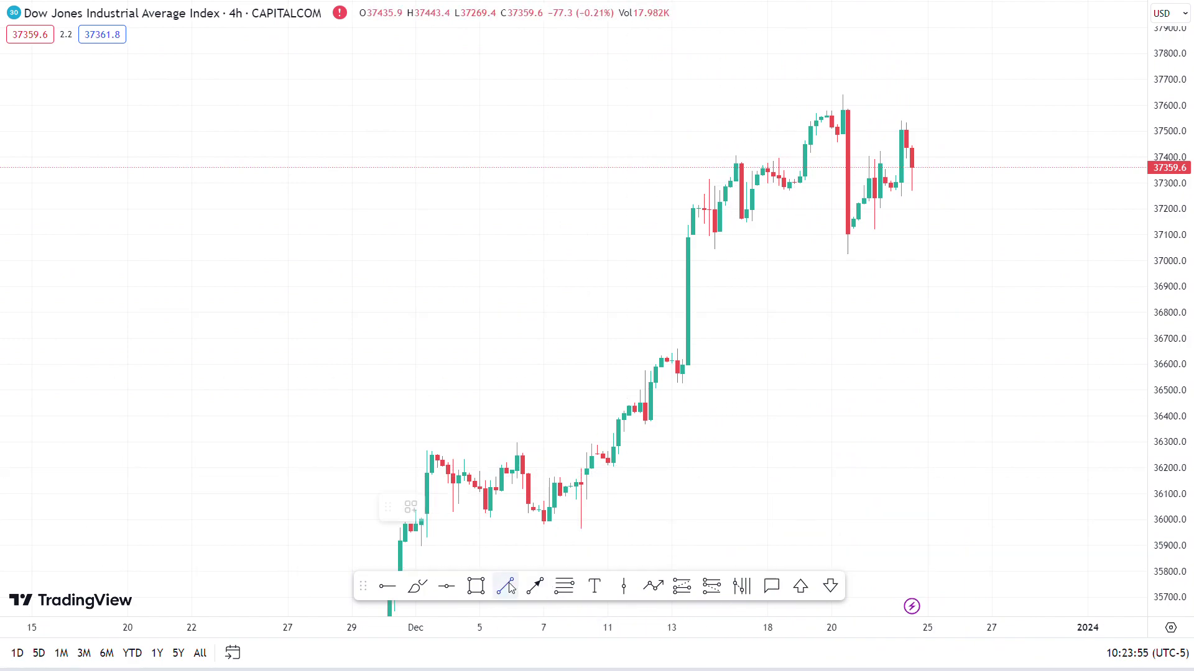
left_click(853, 144)
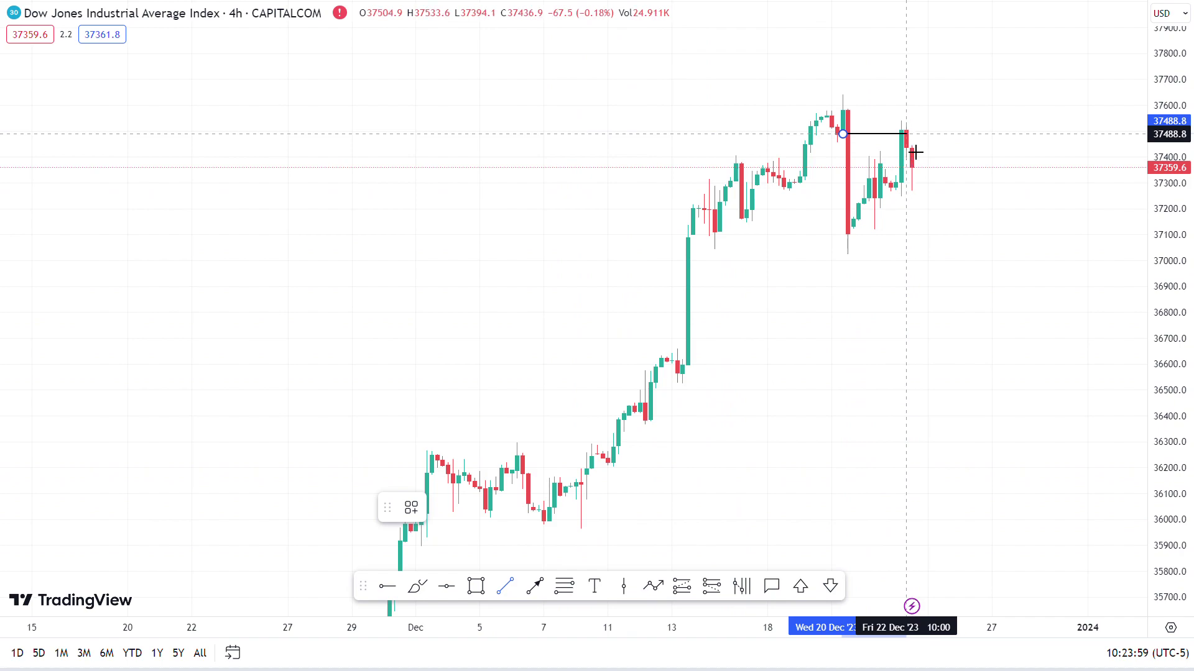
left_click(916, 157)
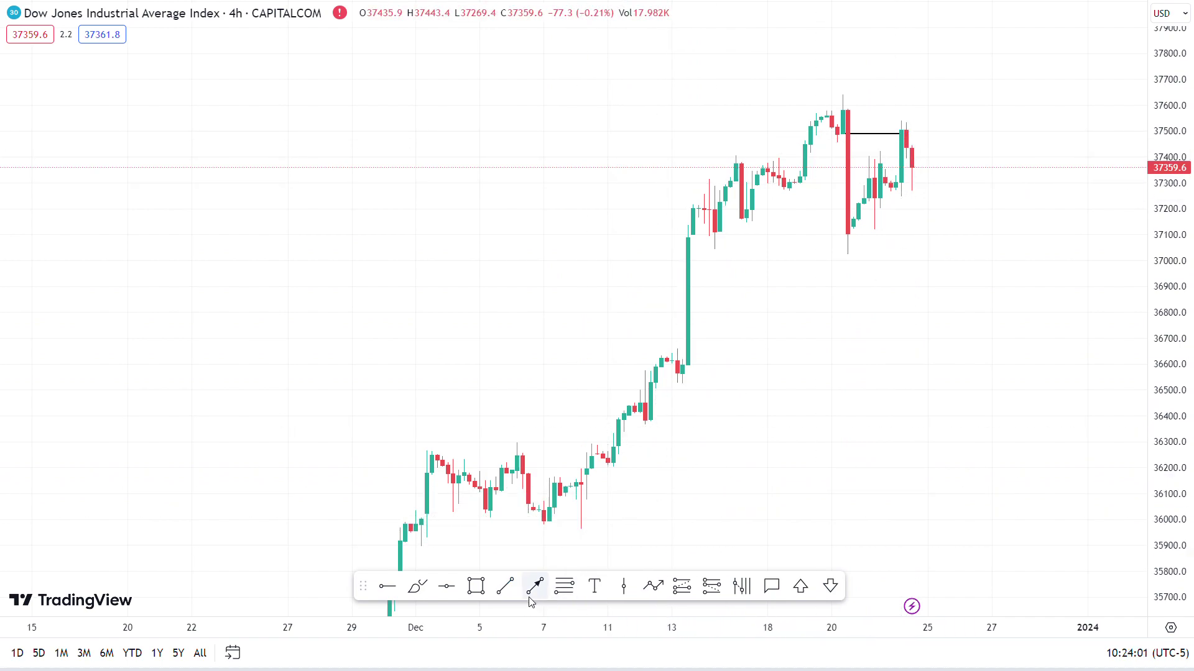
Draw a rectangle from about 37487 down to about 37162 starting at the 20 December drop, and widen it just past the latest candle.
left_click(855, 145)
left_click(866, 225)
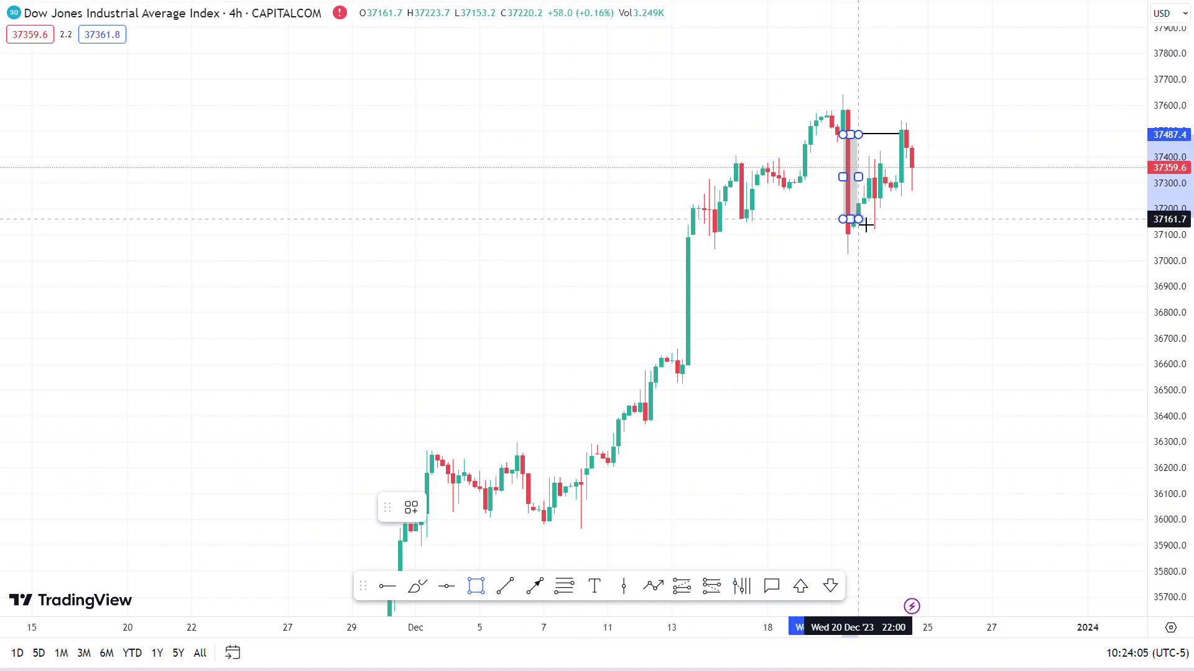
left_click_drag(858, 177, 916, 180)
left_click(938, 192)
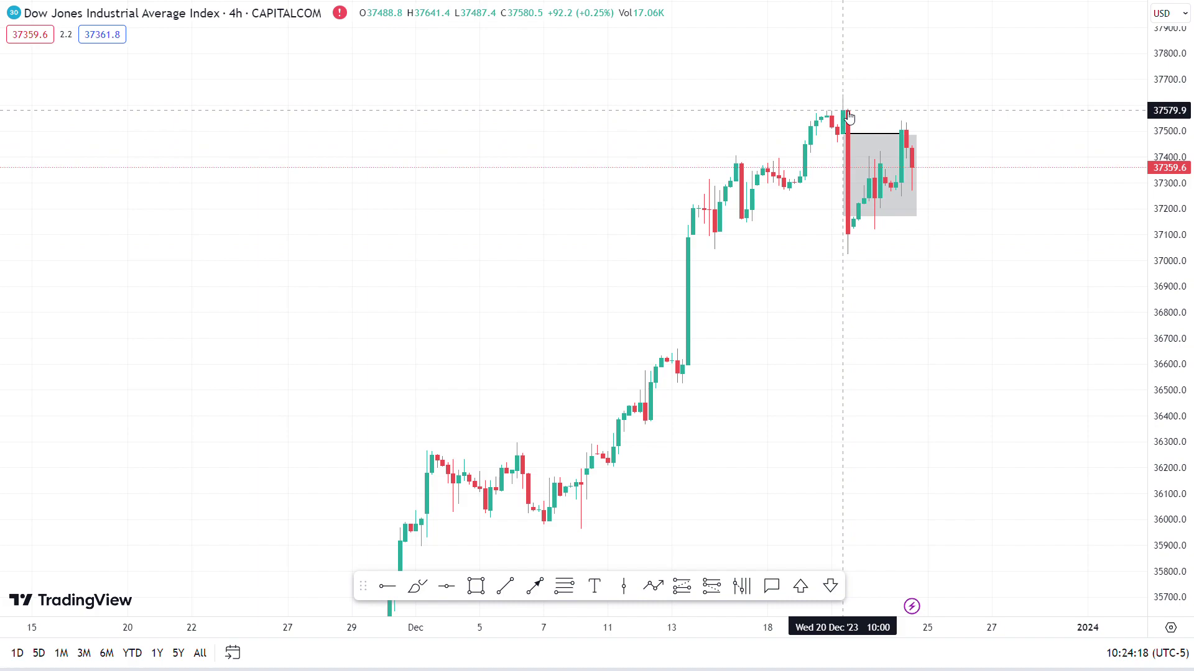
Dismiss the advertisement and change the chart interval to 15 minutes.
scroll(989, 176, "up", 1)
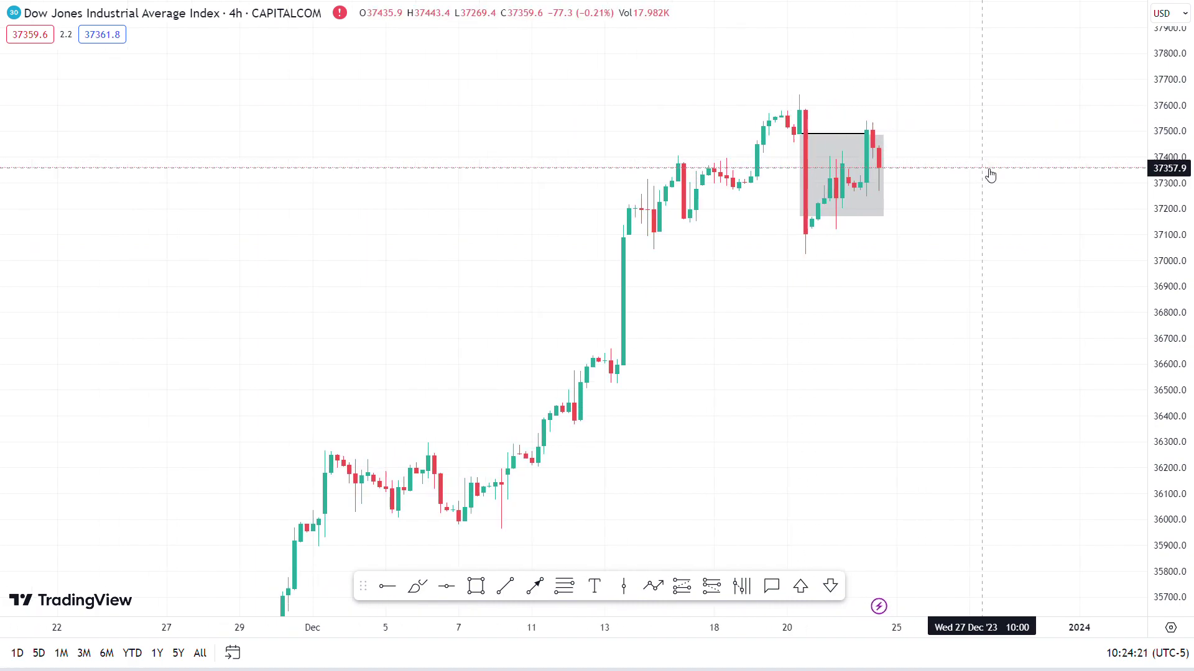
scroll(990, 176, "up", 3)
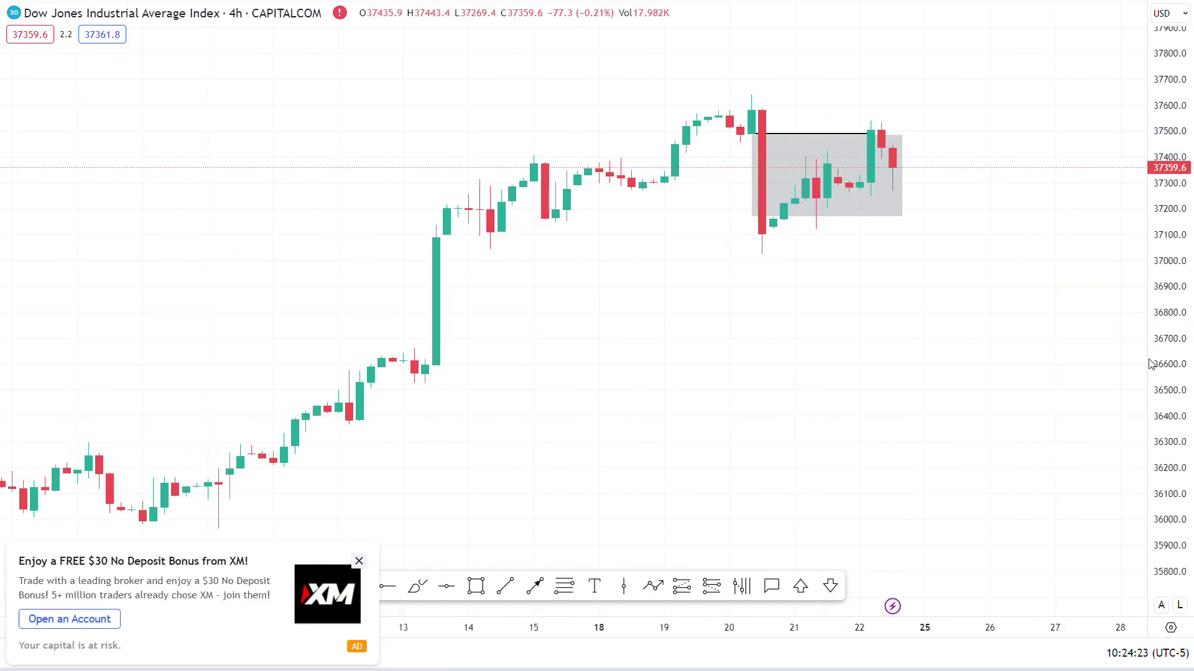
left_click(359, 562)
left_click_drag(891, 372, 832, 489)
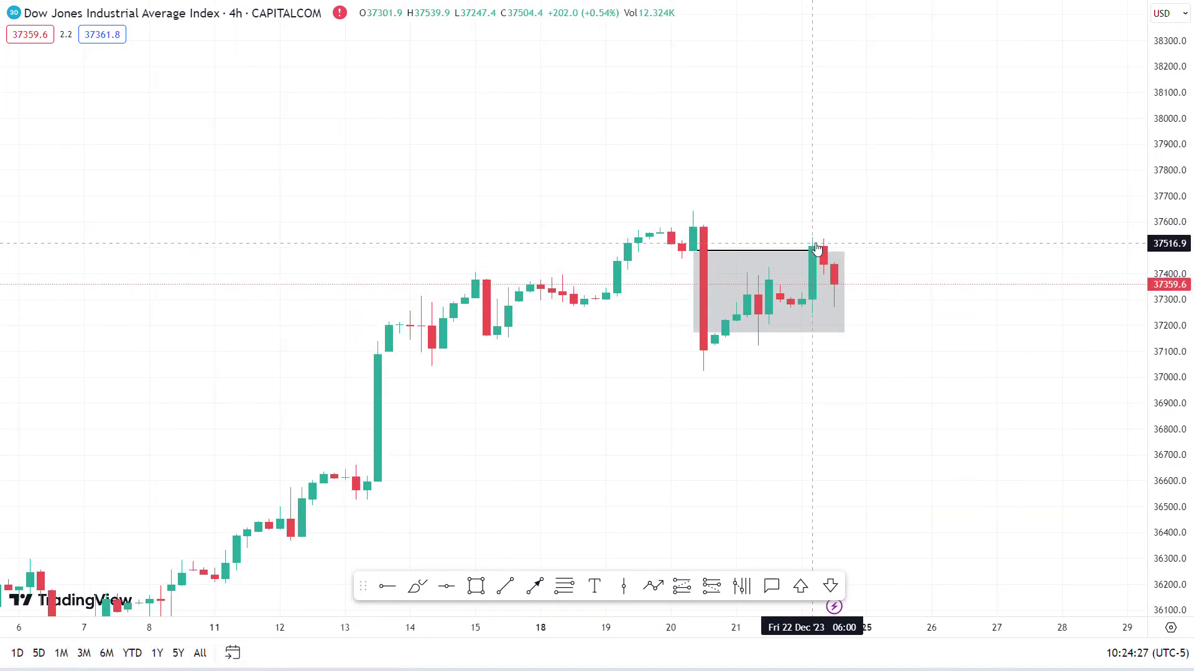
right_click(1175, 339)
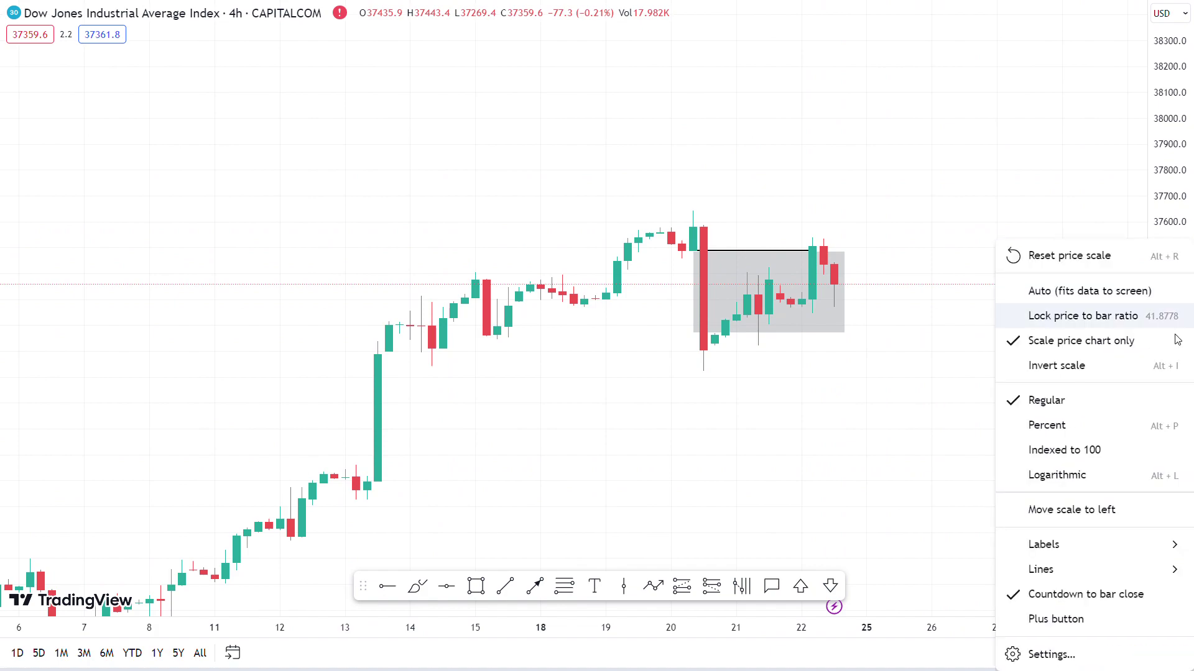
left_click(1119, 186)
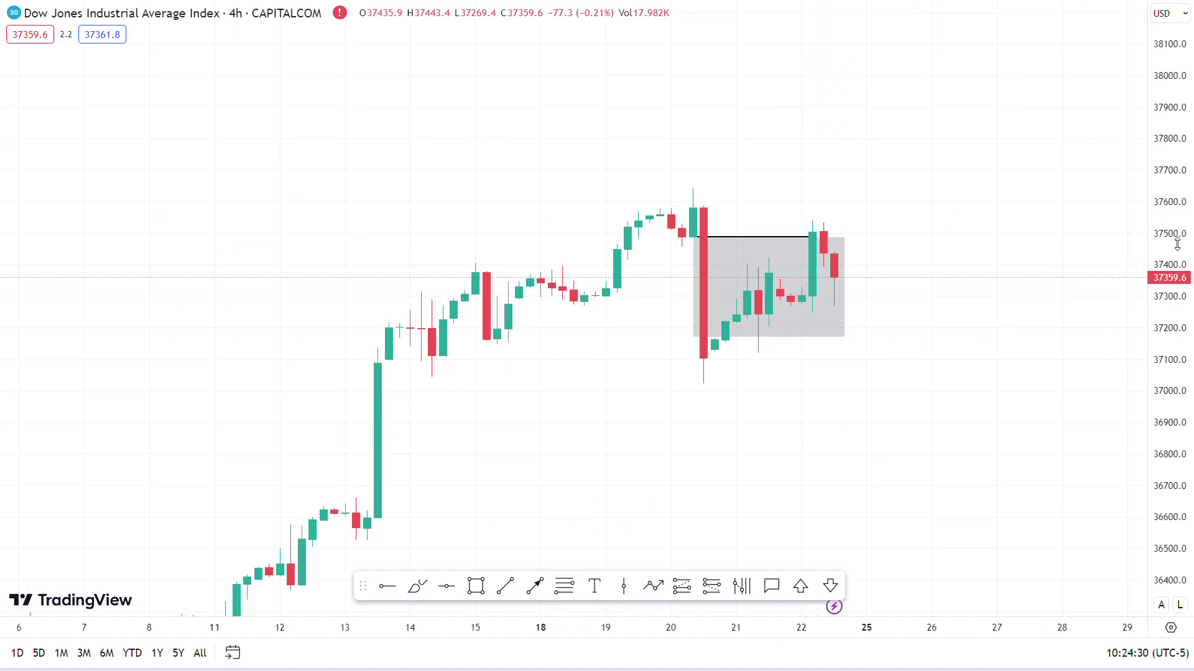
left_click_drag(975, 203, 915, 212)
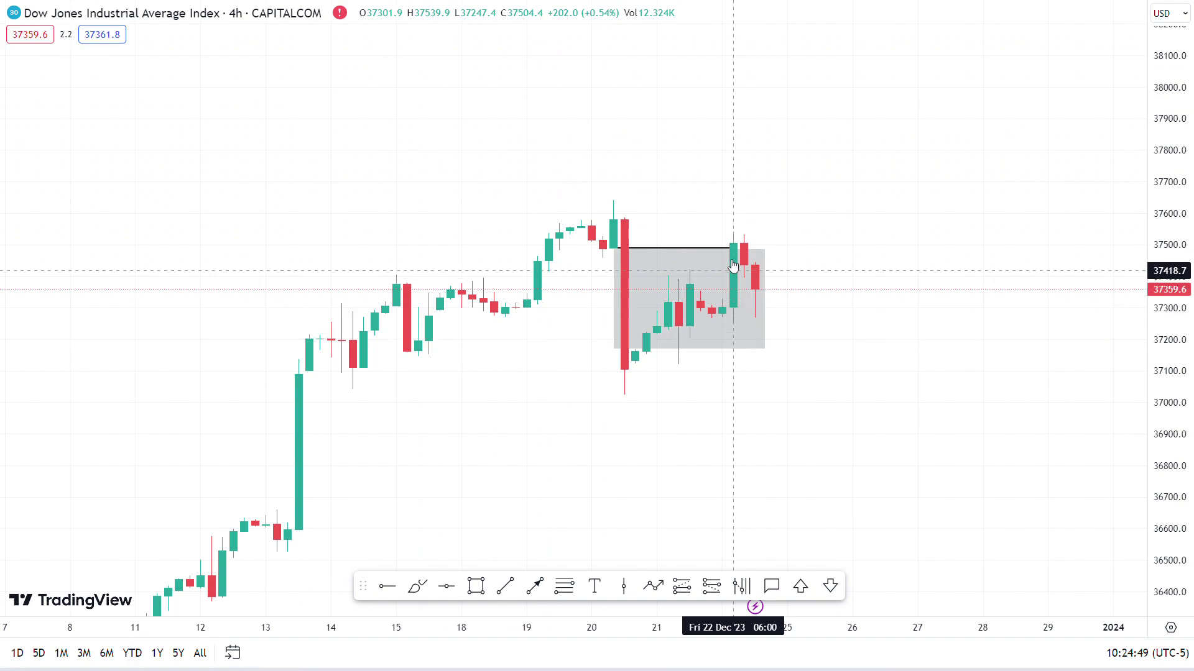
left_click(626, 256)
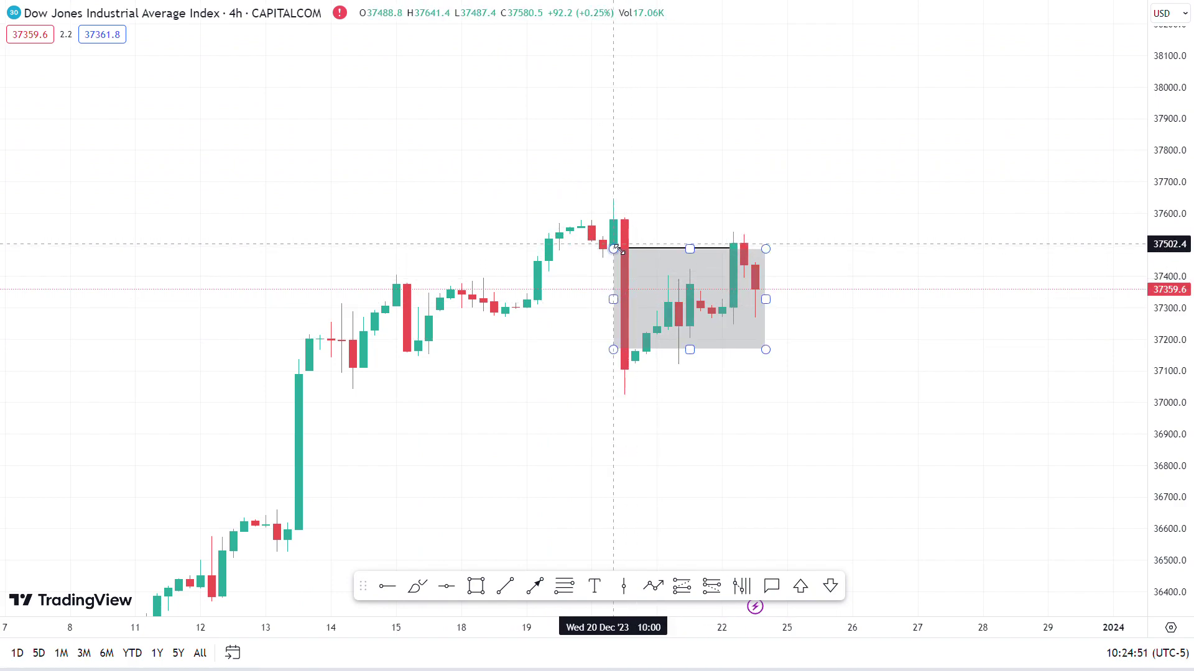
key("comma")
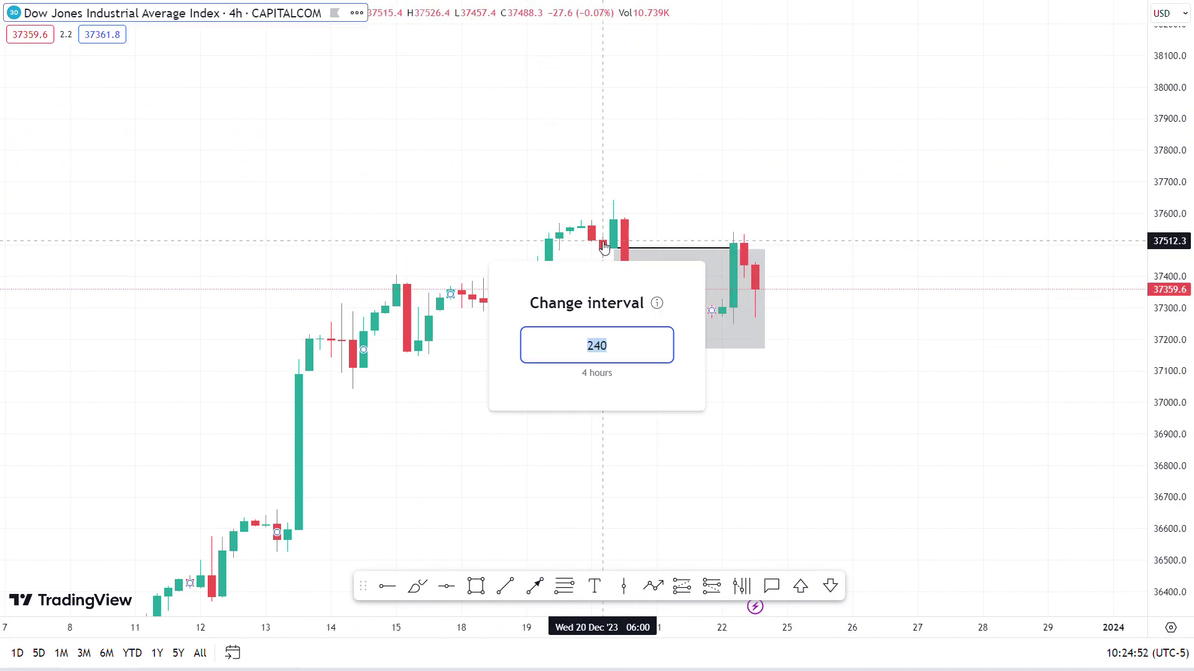
key("Return")
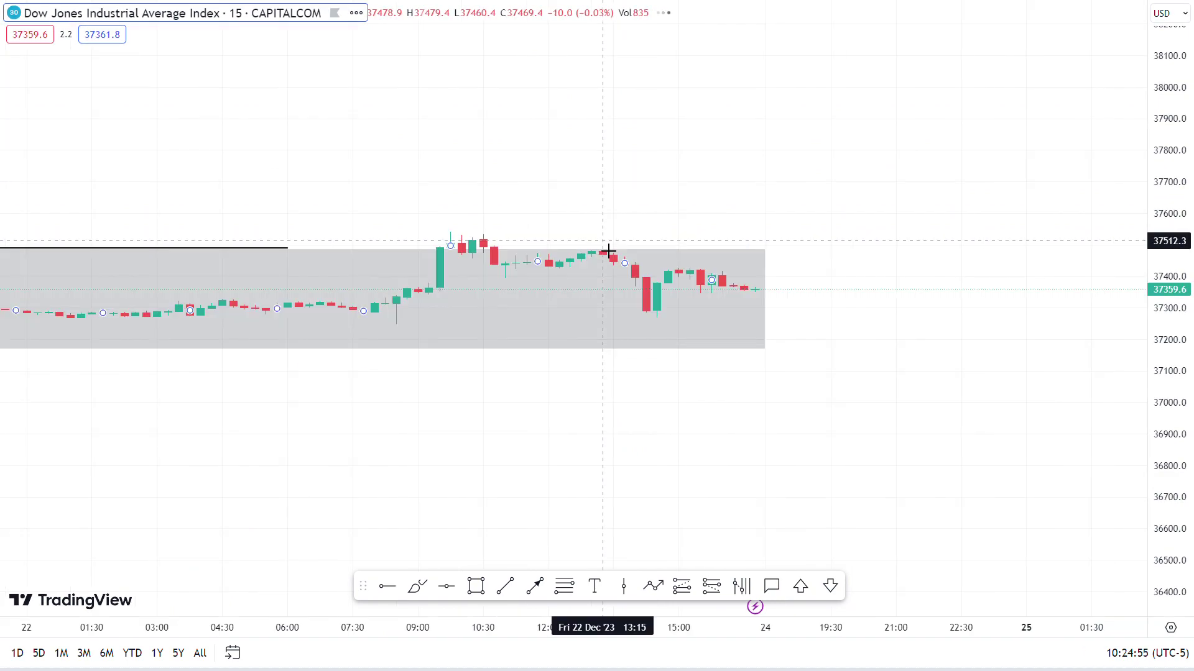
Draw a horizontal trend line at about 37455 under the 22 December high, from the 10:15 candle to the 13:15 candle.
scroll(748, 291, "down", 9)
left_click_drag(833, 250, 893, 250)
left_click(988, 203)
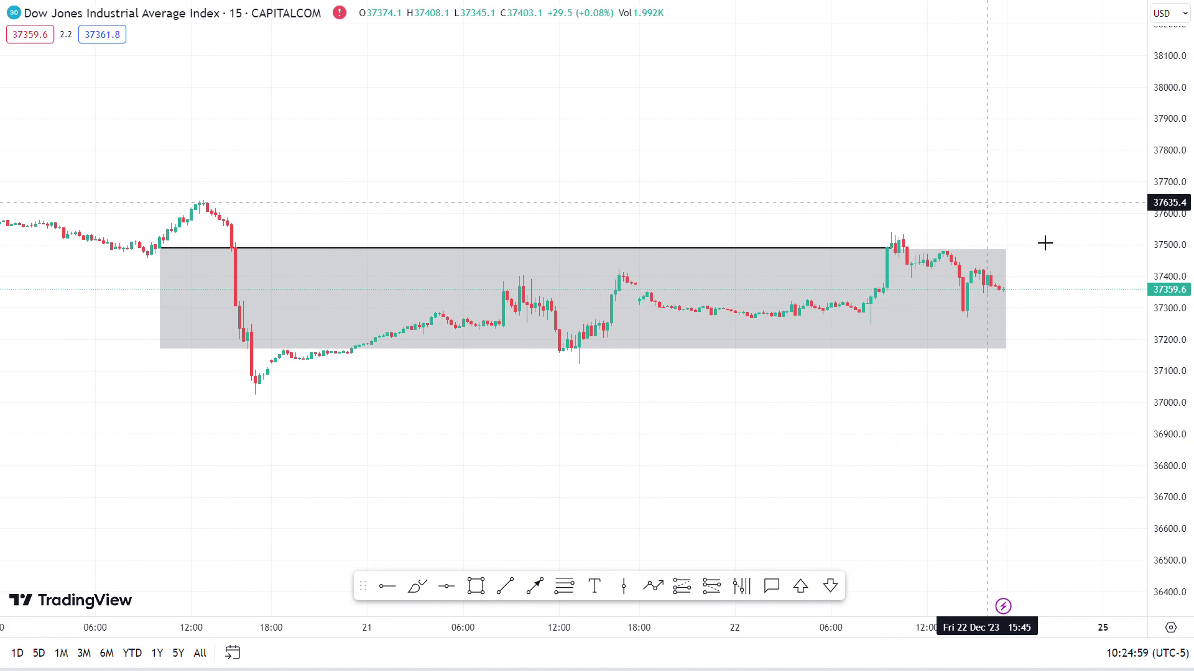
left_click_drag(1152, 388, 1150, 140)
scroll(1057, 194, "up", 1)
scroll(1067, 202, "up", 5)
scroll(970, 192, "down", 3)
left_click_drag(871, 181, 739, 171)
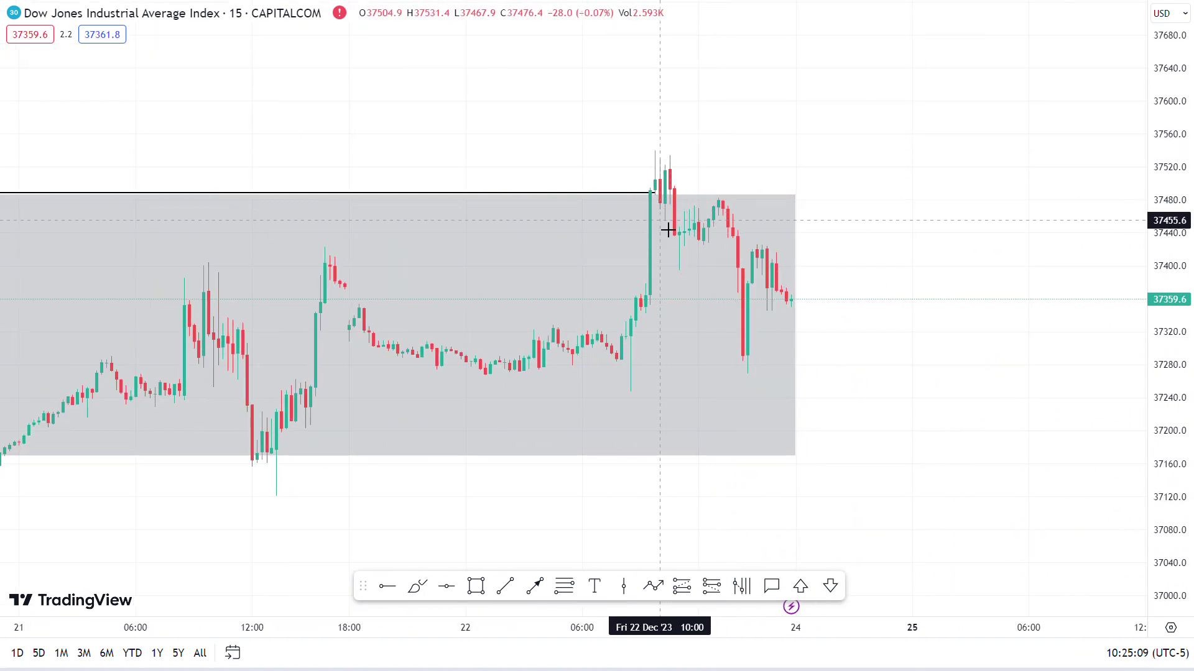
left_click(505, 586)
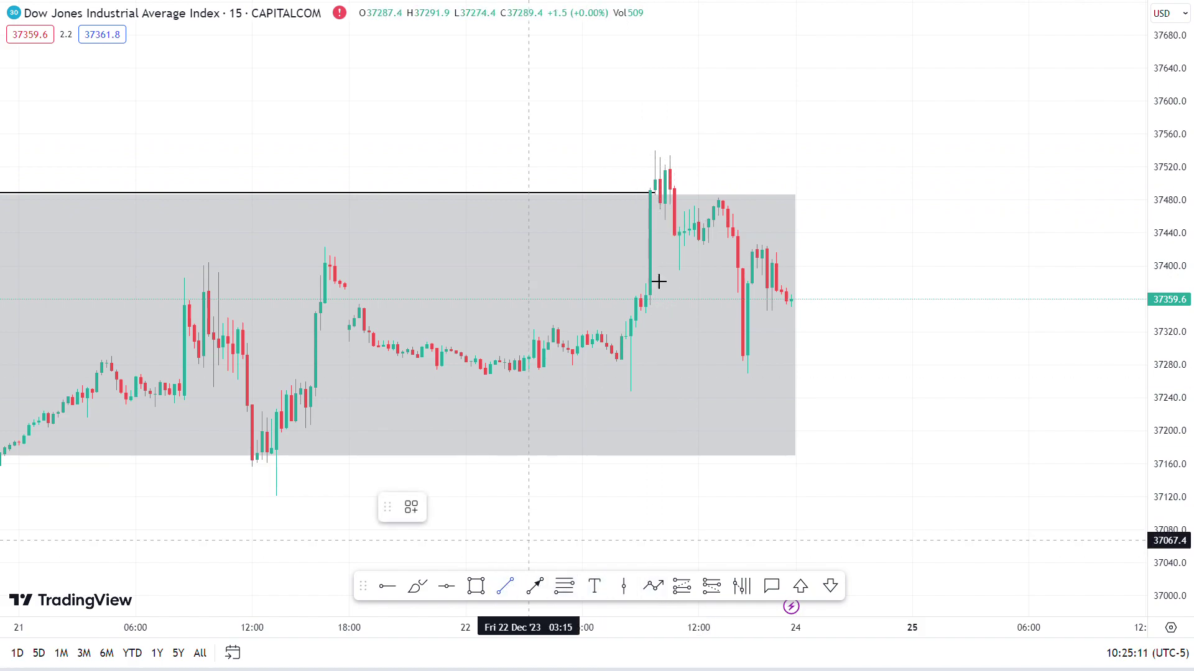
left_click(675, 224)
left_click(772, 167)
left_click_drag(665, 224, 737, 220)
left_click(869, 245)
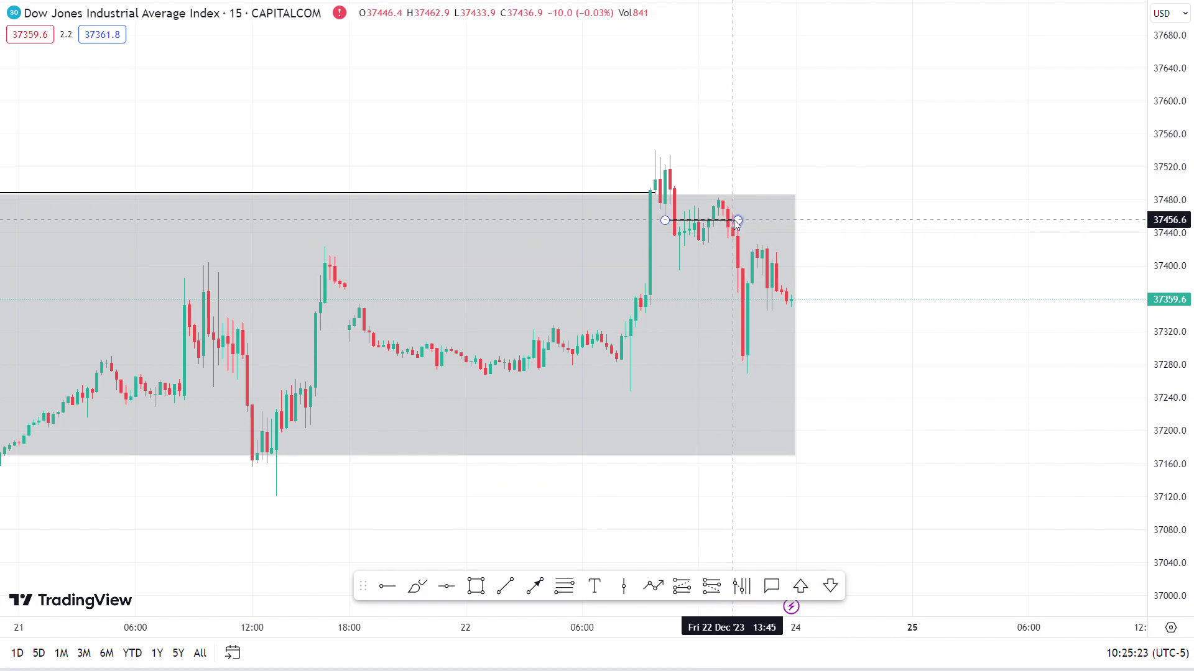
left_click_drag(737, 220, 725, 225)
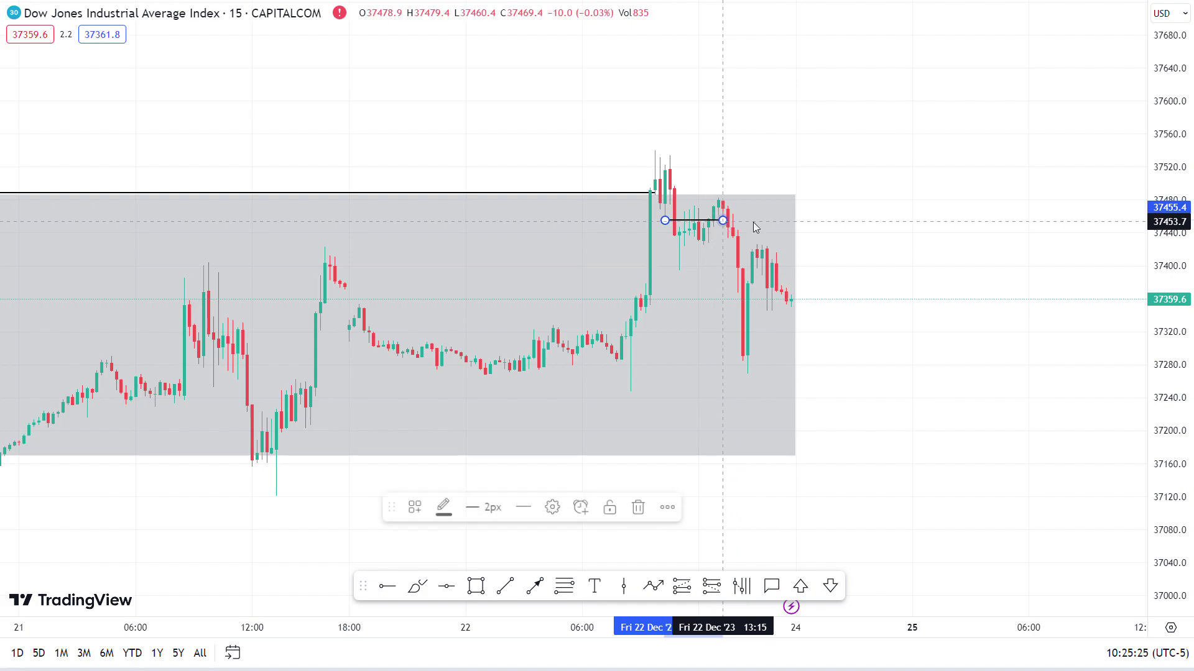
left_click(810, 238)
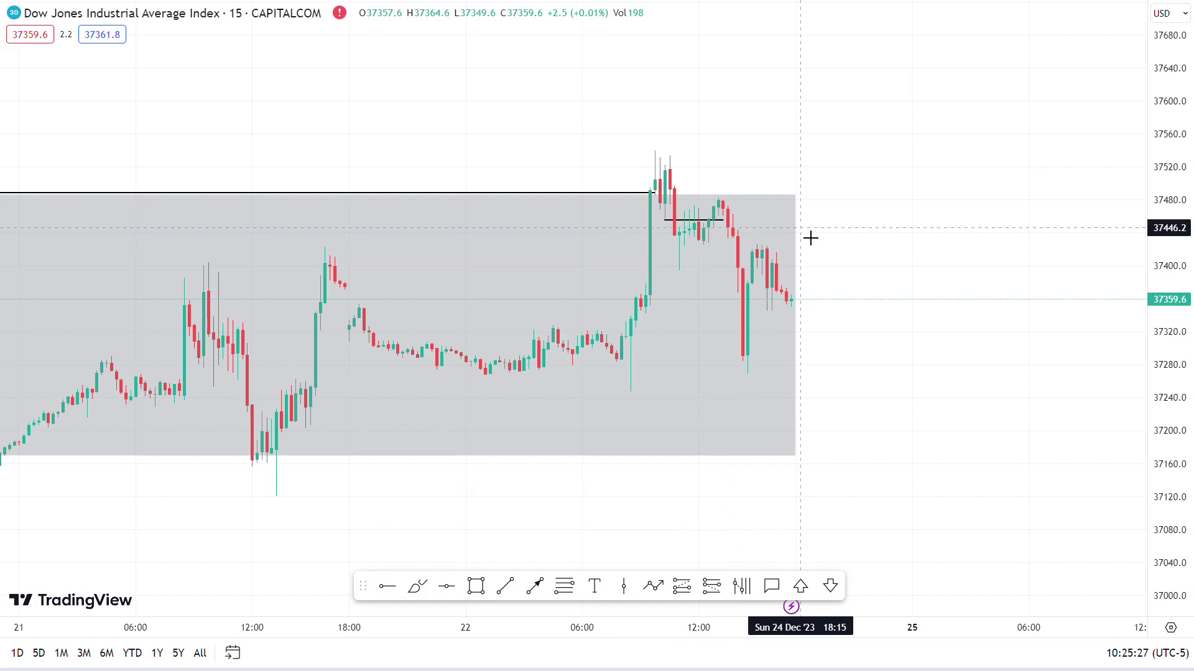
scroll(810, 238, "up", 3)
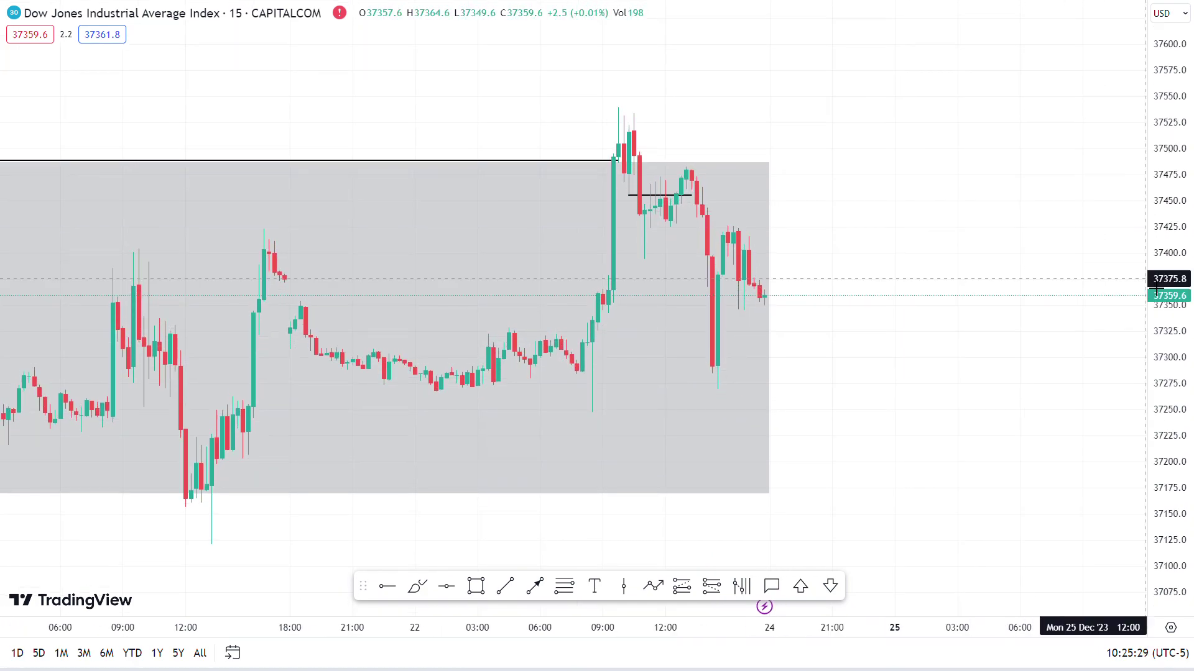
scroll(903, 268, "up", 1)
left_click_drag(1154, 290, 1135, 165)
left_click_drag(975, 232, 990, 293)
scroll(994, 318, "down", 1)
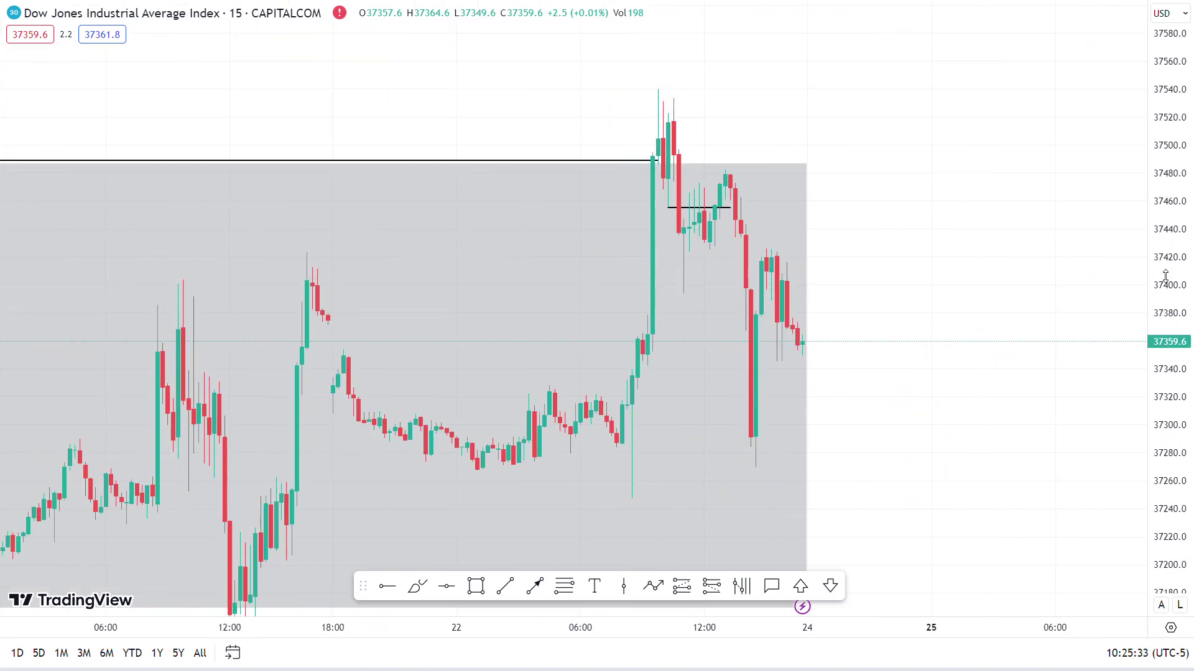
left_click_drag(1163, 278, 1157, 336)
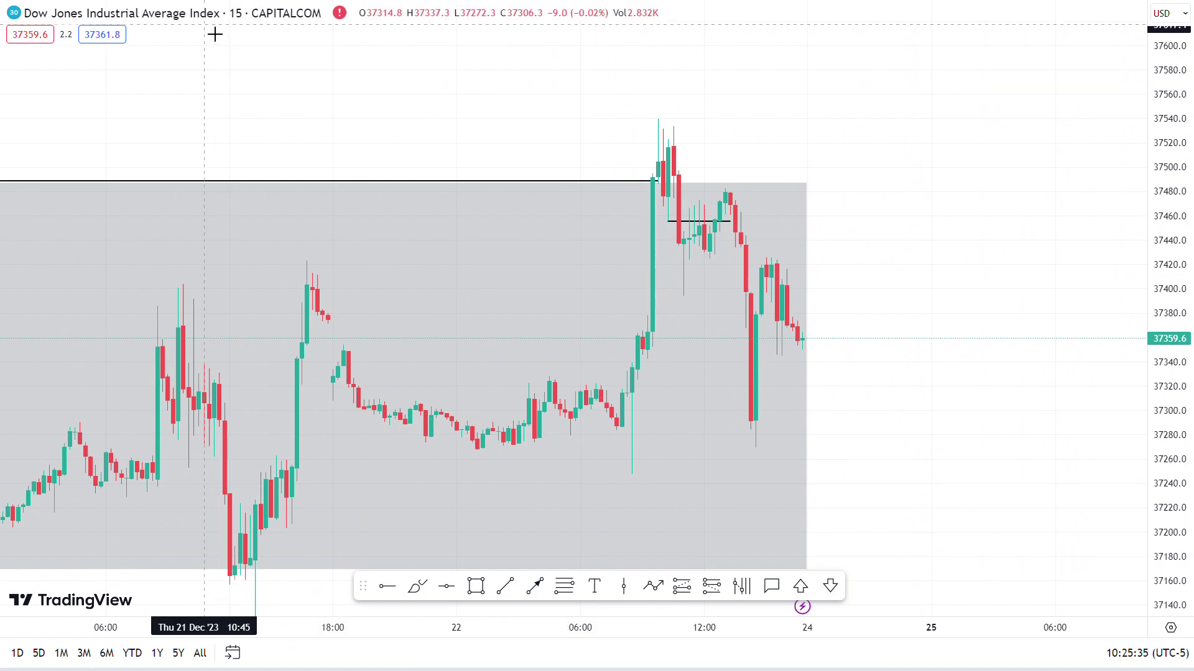
left_click(240, 17)
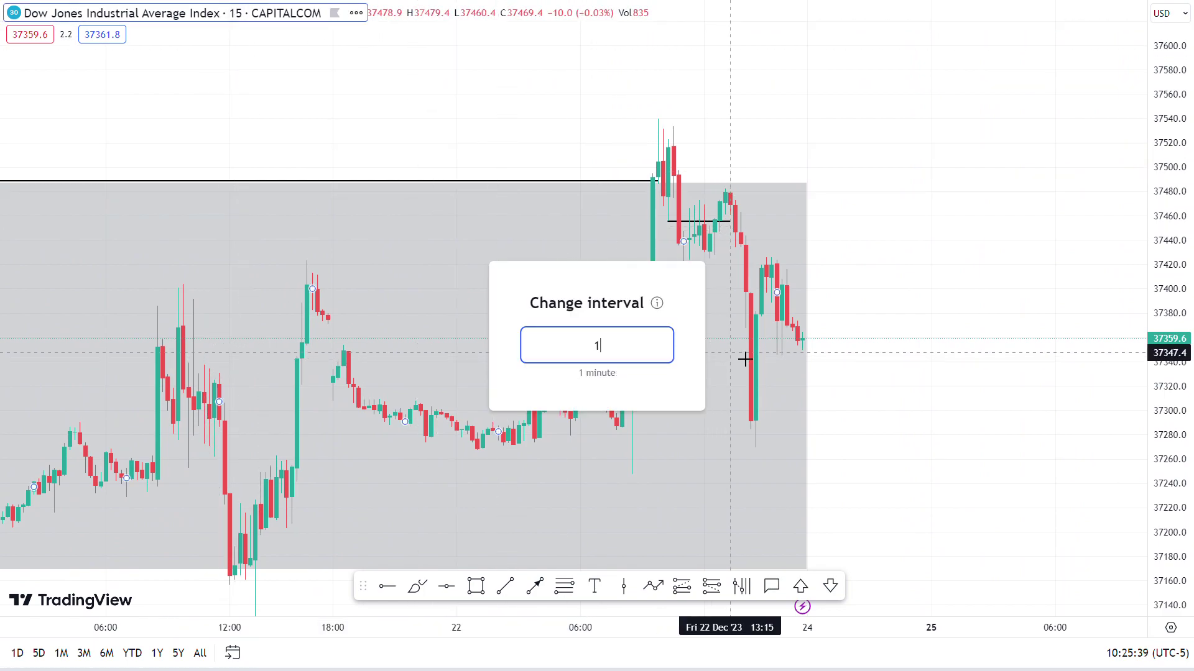
type("1")
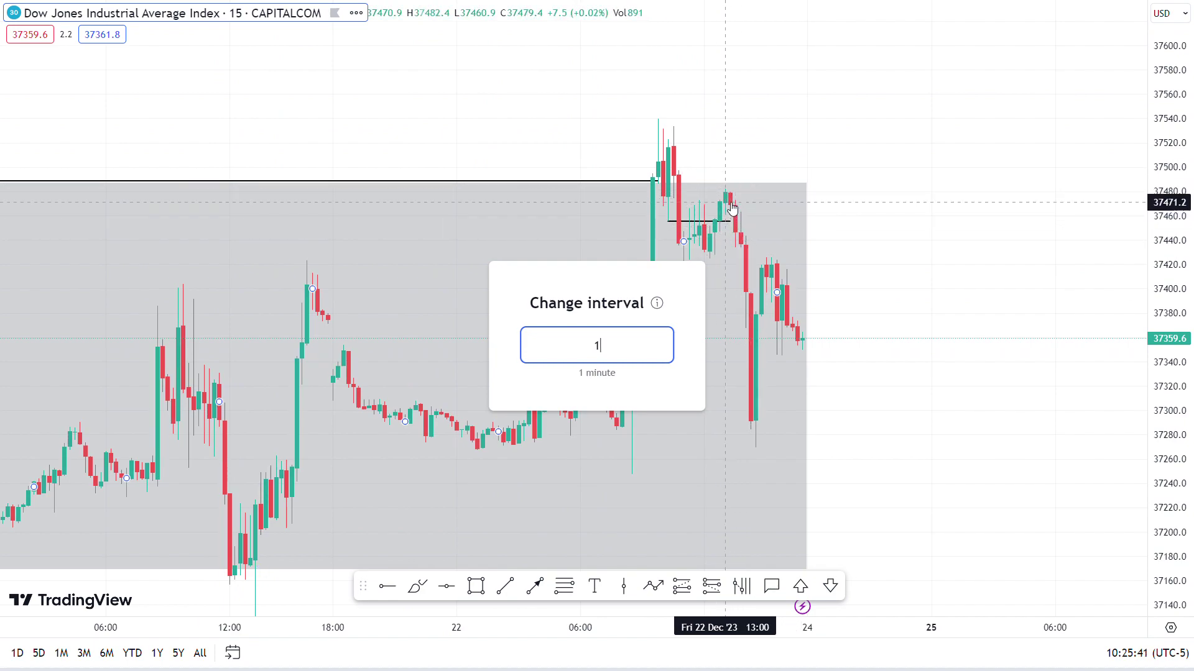
key("Return")
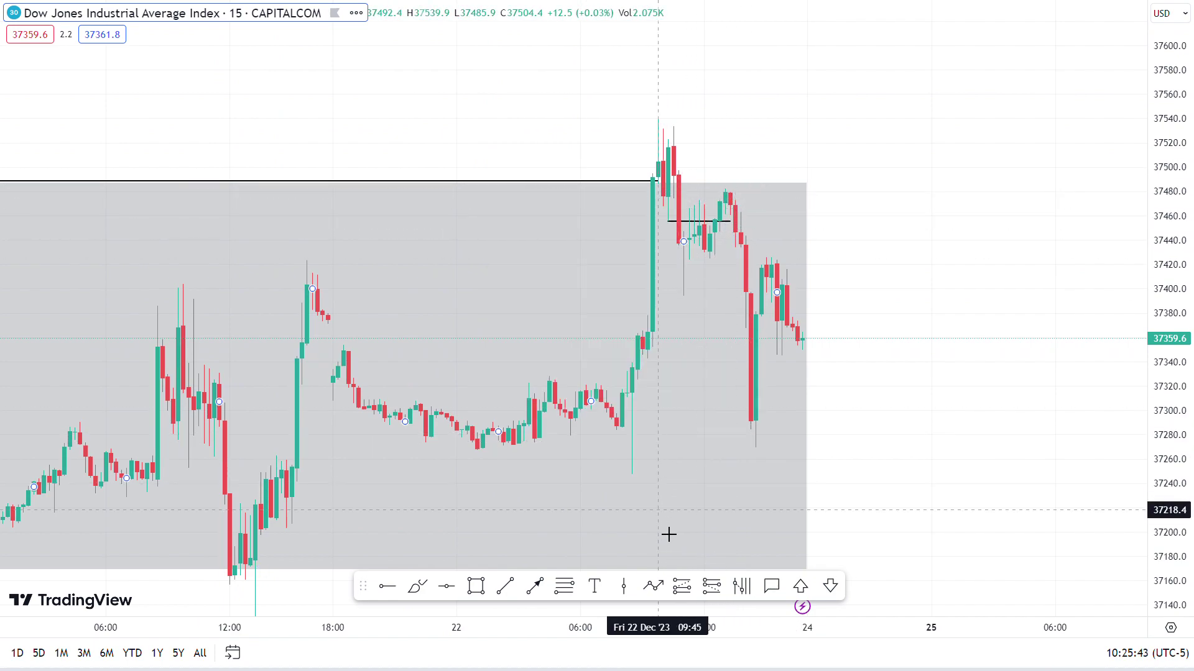
Draw a small rectangle around the 37455 line, starting at about 37474 on the 22 December drop and reaching just past the next pullback.
left_click(476, 586)
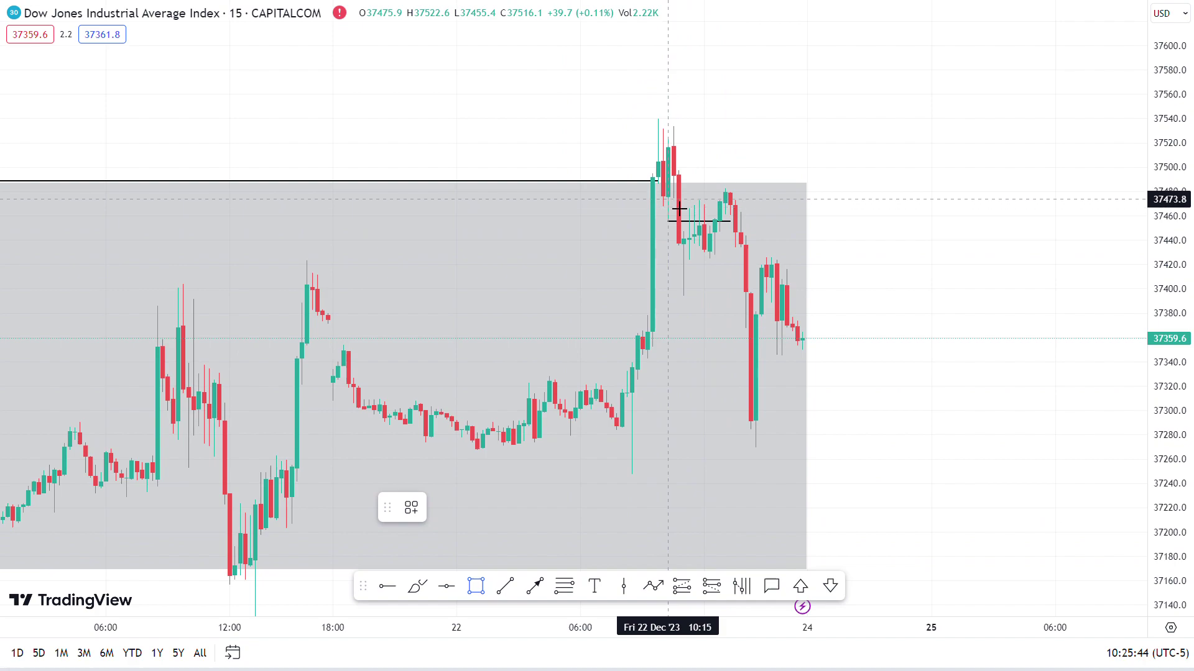
mouse_move(679, 210)
left_mouse_down()
mouse_move(691, 241)
mouse_move(681, 178)
mouse_move(674, 199)
mouse_move(754, 216)
left_mouse_up()
left_click(691, 242)
left_click(895, 205)
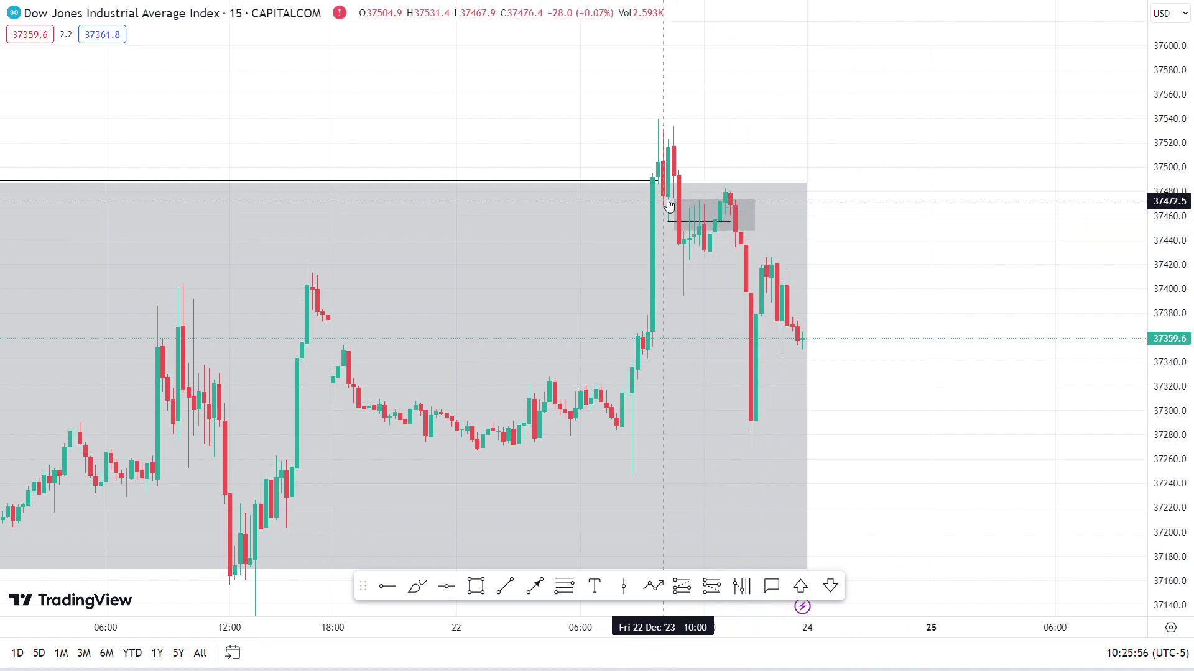
Draw a horizontal trend line at 37475.9 along the small rectangle's upper edge and extend the 37455.4 line to the rectangle's far edge.
left_click(505, 585)
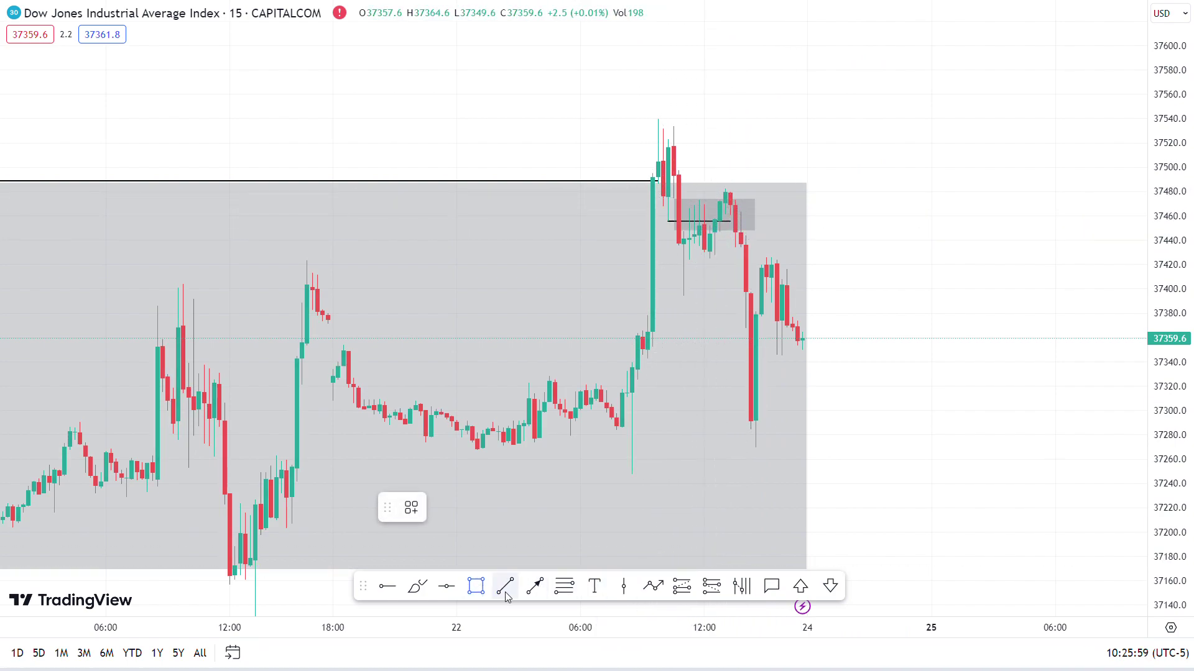
left_click(667, 197)
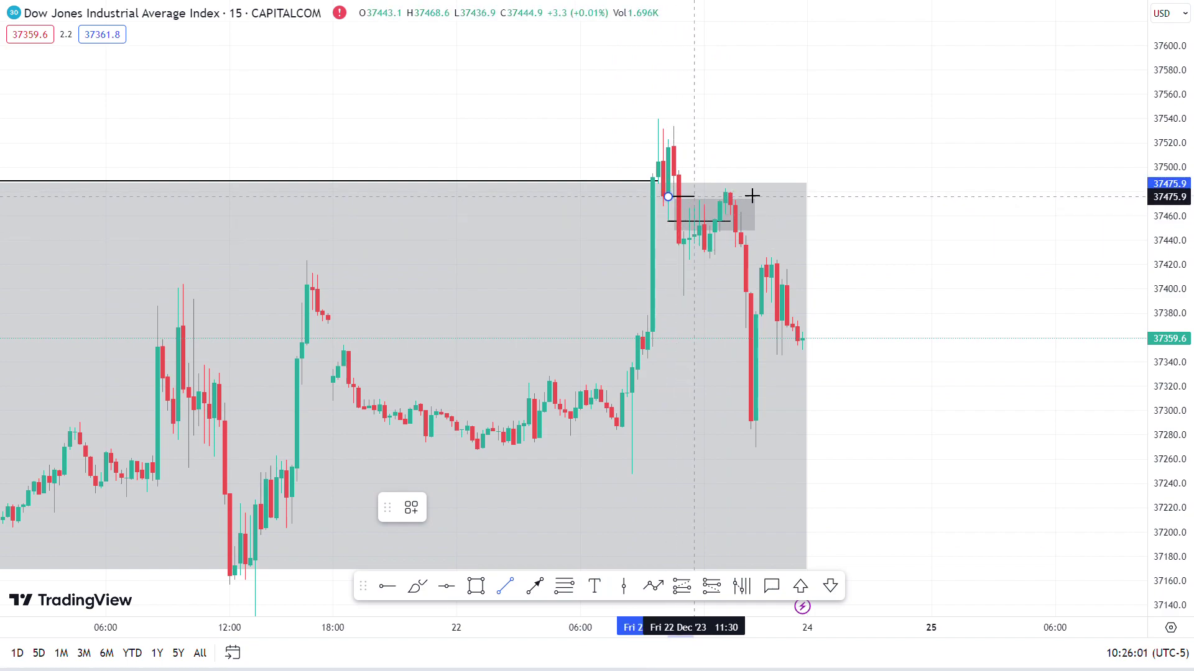
left_click(756, 196)
left_click(884, 199)
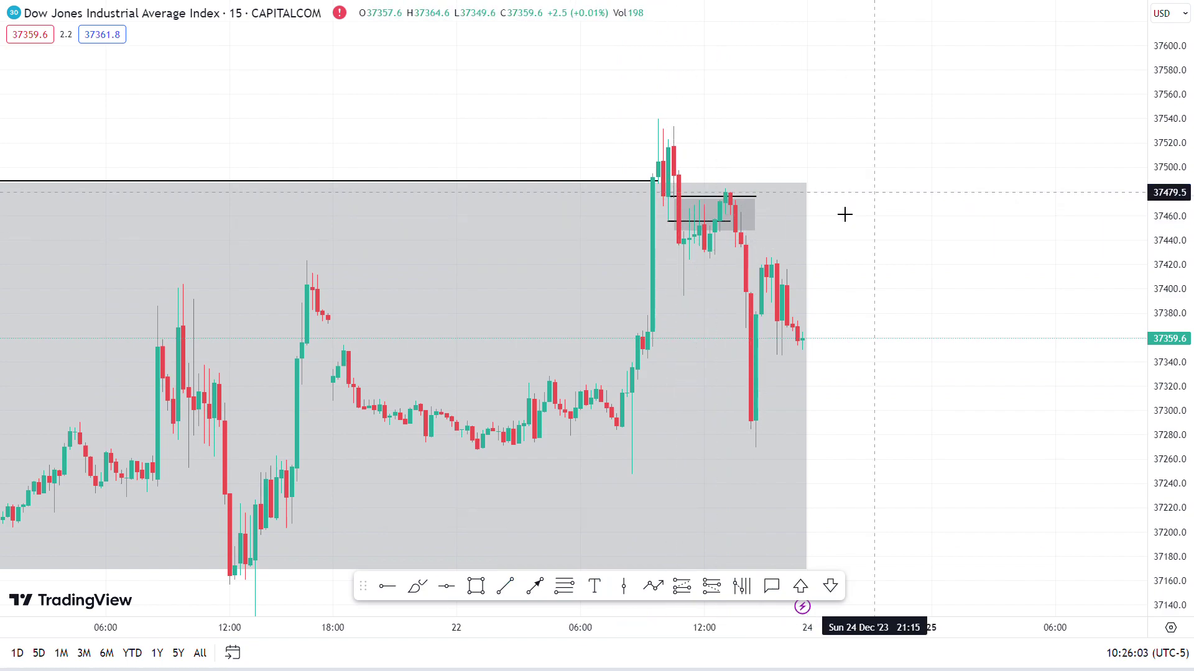
left_click(734, 220)
left_click_drag(734, 220, 756, 223)
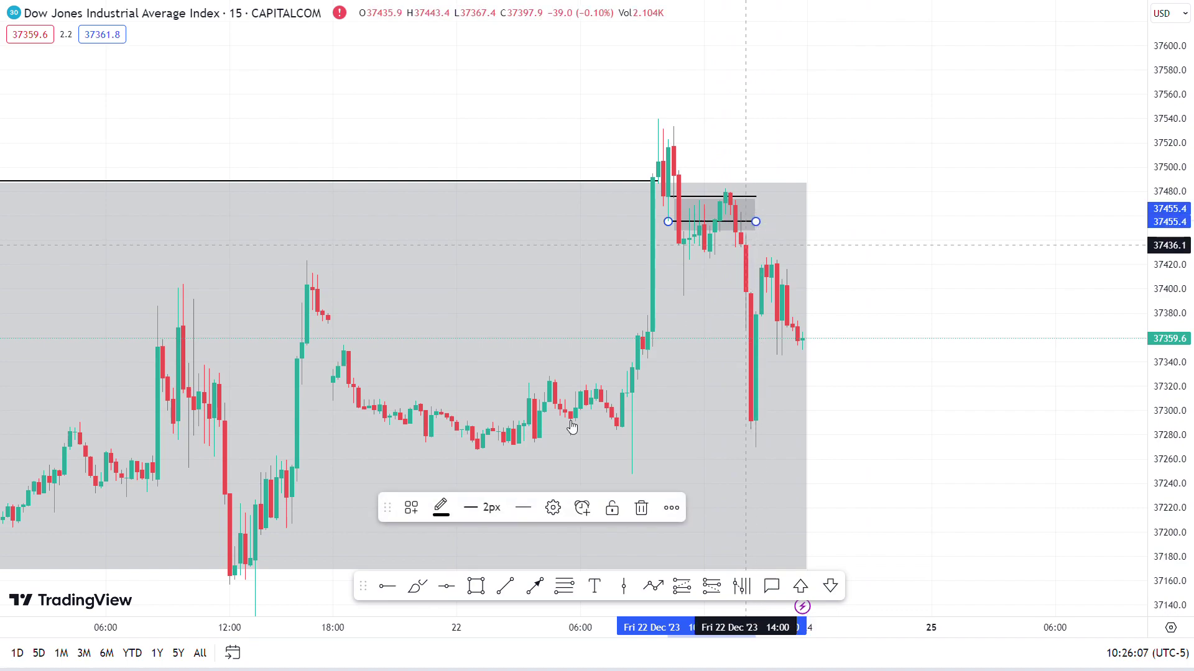
Apply the FedWire drawing template to the 37455.4 line and delete the line.
left_click(421, 510)
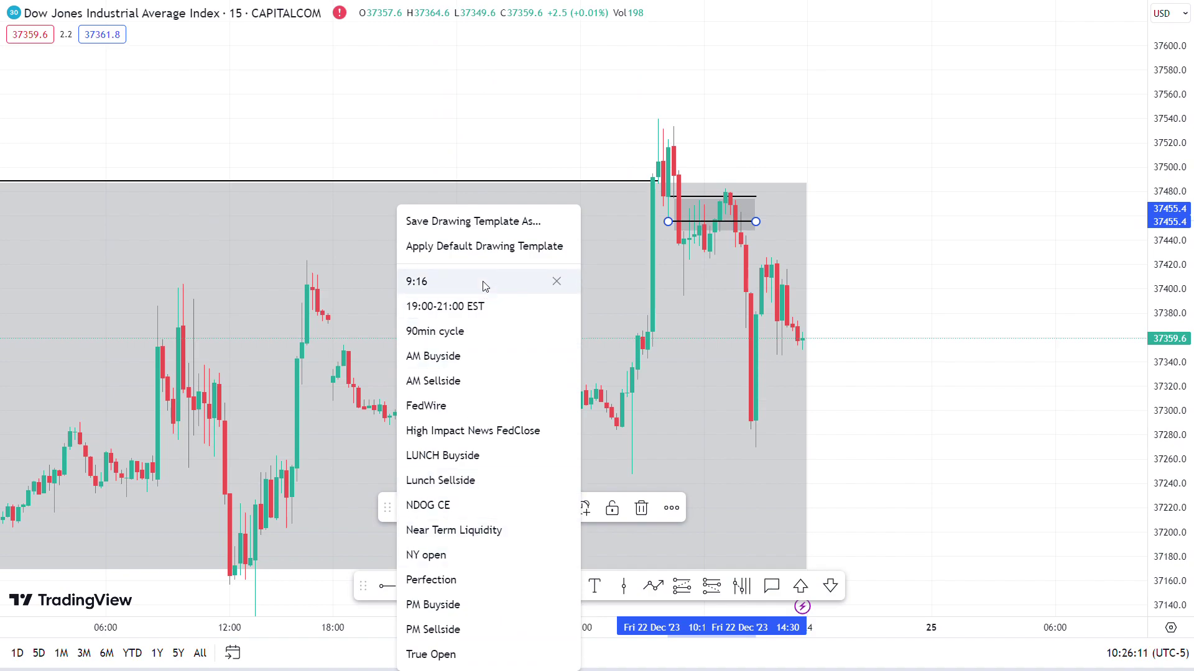
left_click(550, 405)
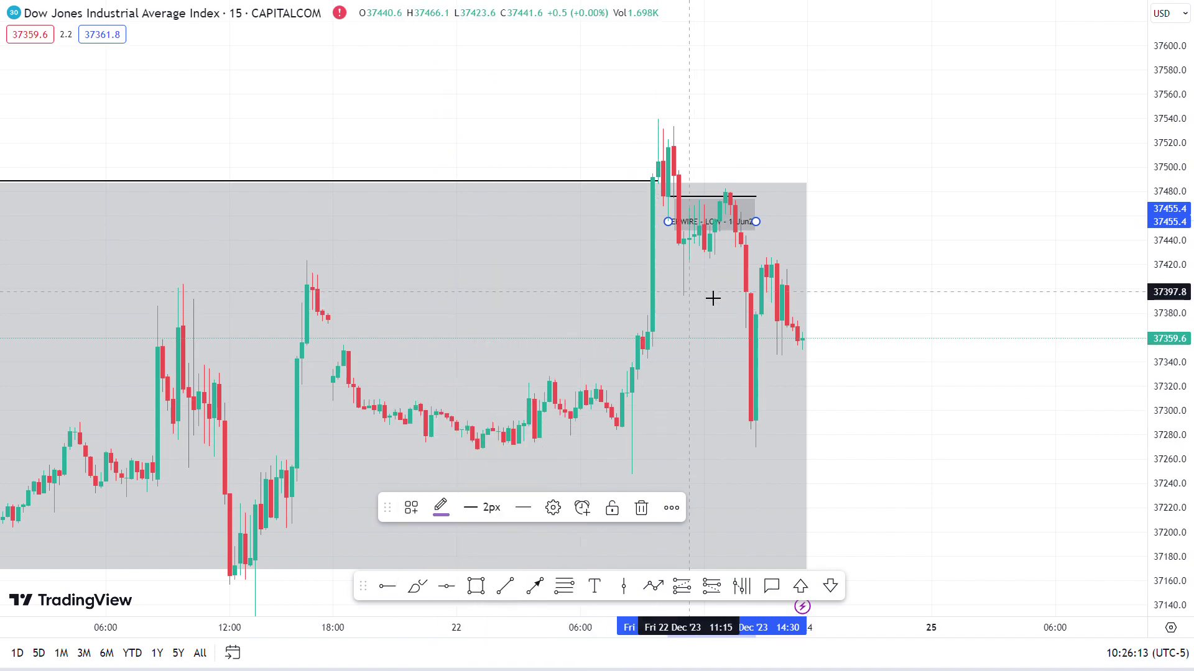
left_click(641, 508)
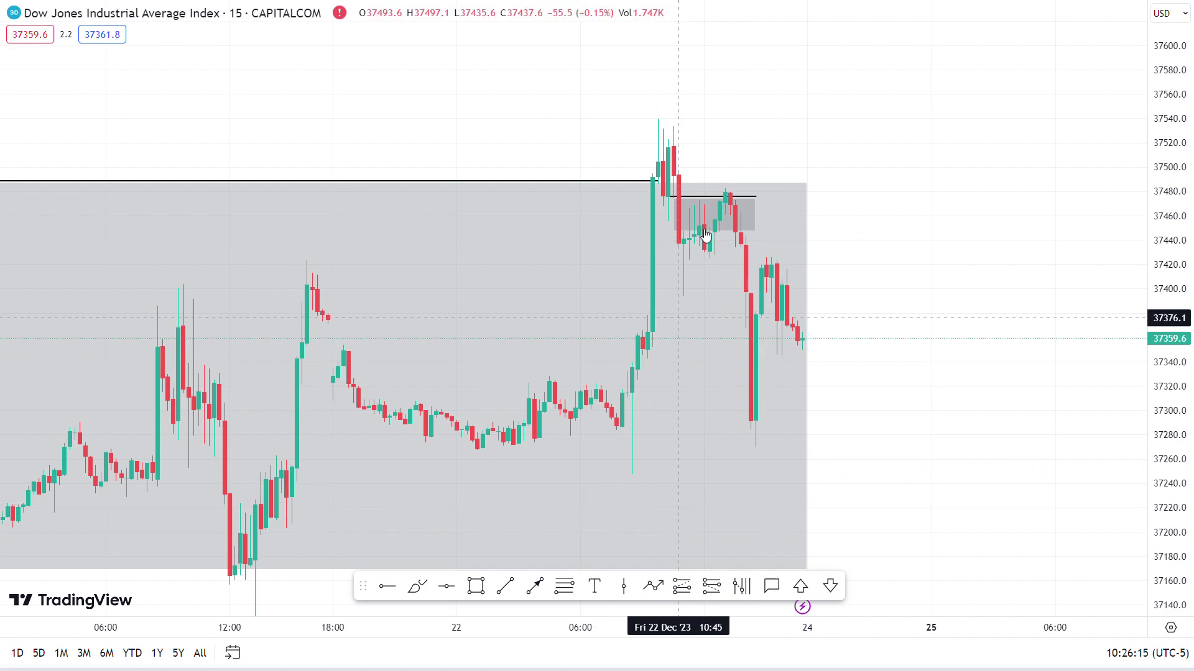
Draw a horizontal trend line at 37455.4 from the 22 December 10:15 candle to the large zone's far edge at 24 December 18:00.
left_click(505, 586)
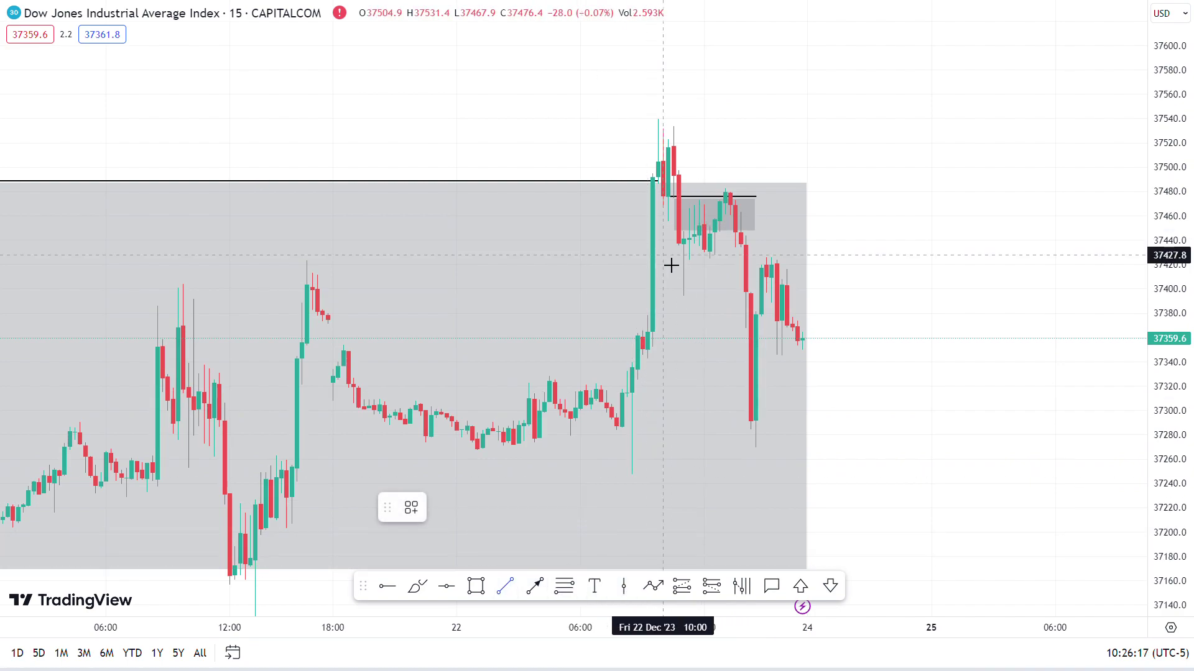
left_click(668, 223)
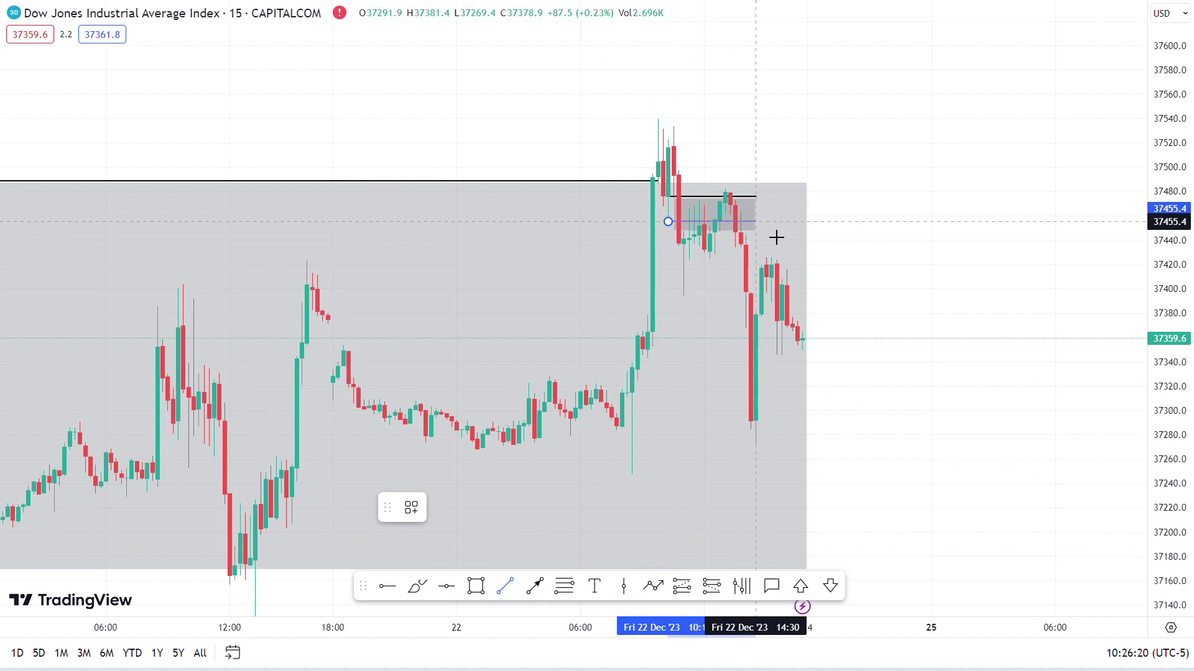
left_click(816, 238)
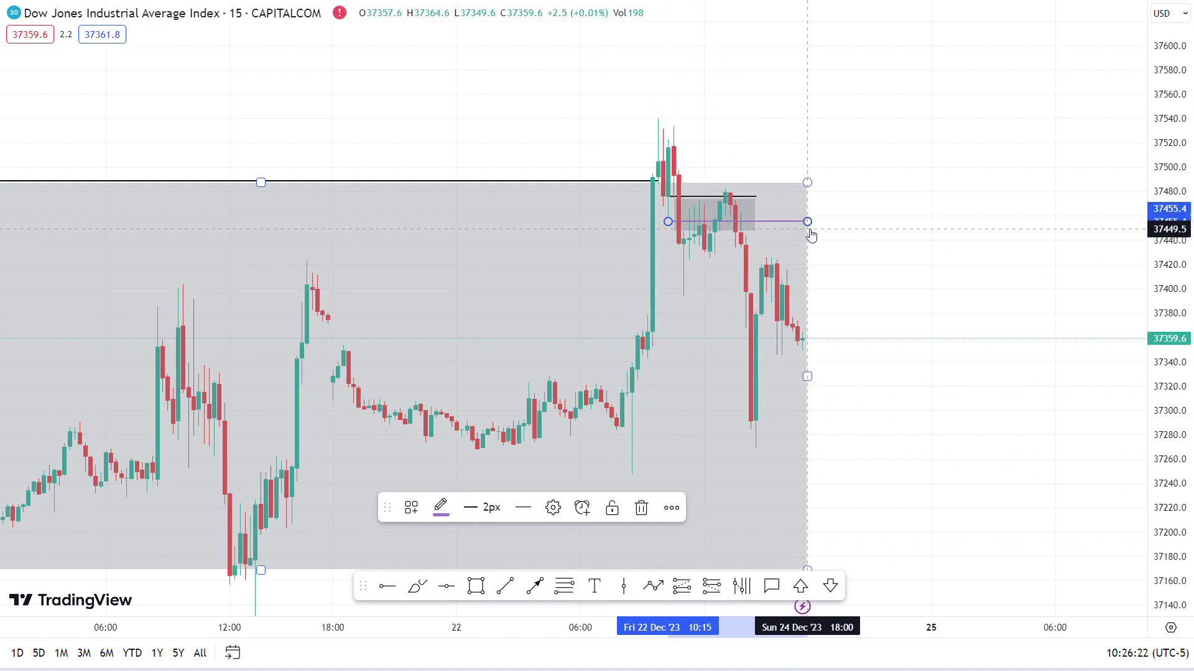
left_click(415, 511)
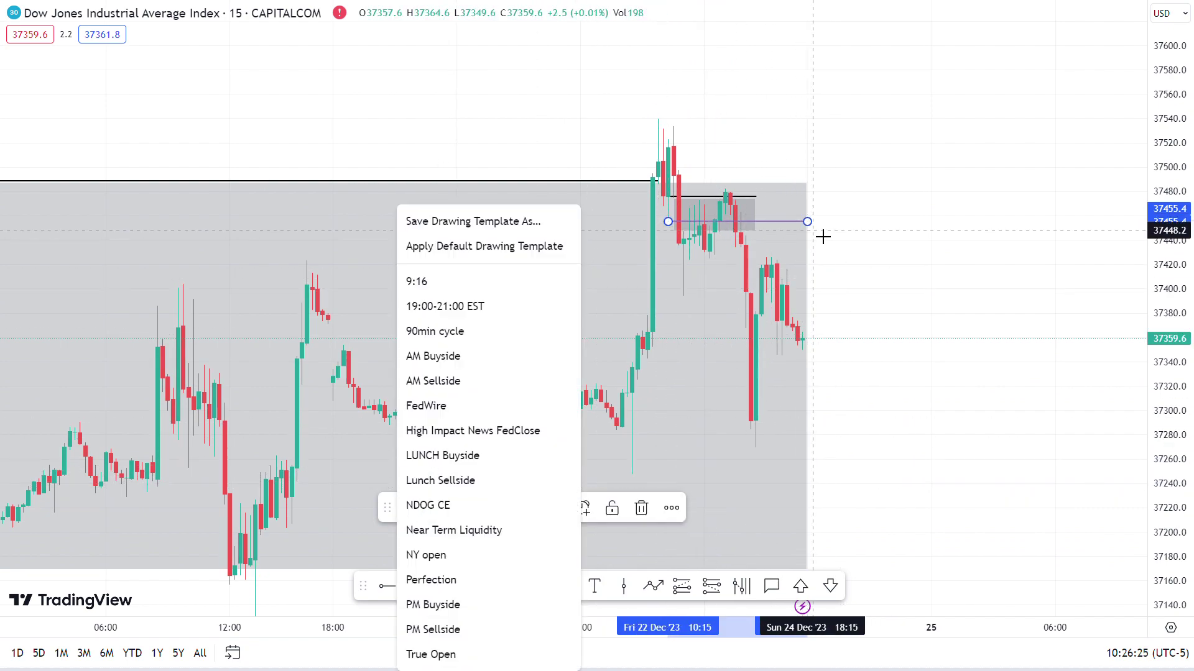
left_click(808, 224)
Label the new 37455.4 trend line with the text "Break of Structure 15m".
double_click(807, 222)
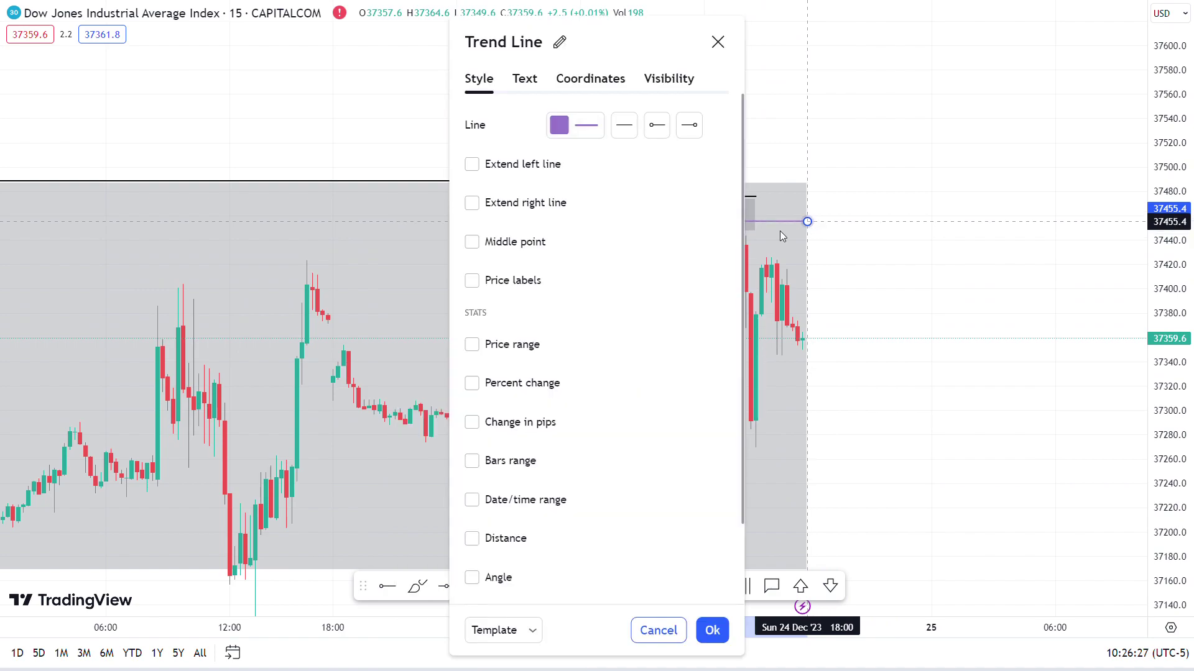
left_click(524, 80)
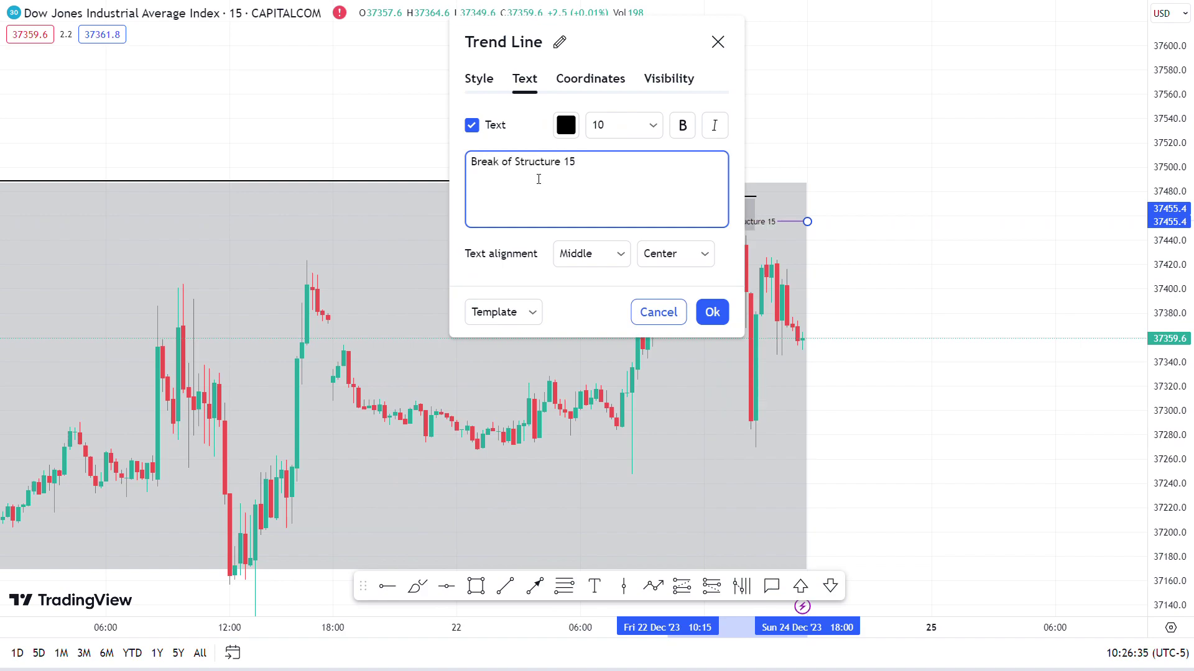
left_click(709, 314)
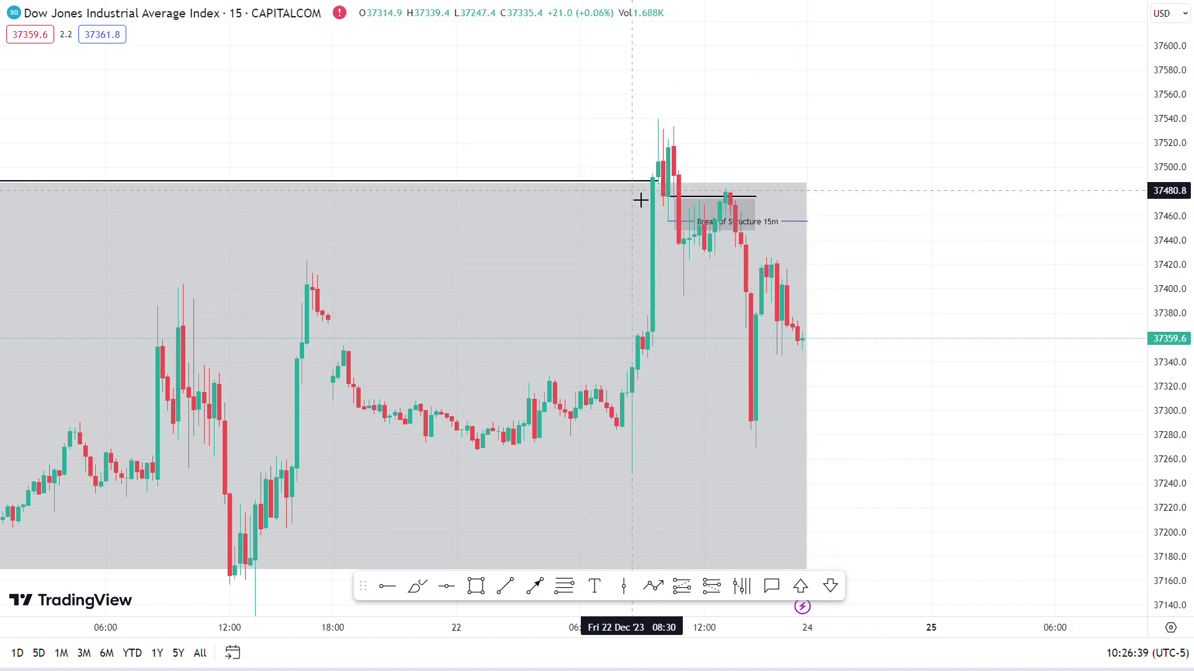
Examine the 15-minute price action inside the large zone and around the labelled break-of-structure line.
left_click(658, 185, "shift")
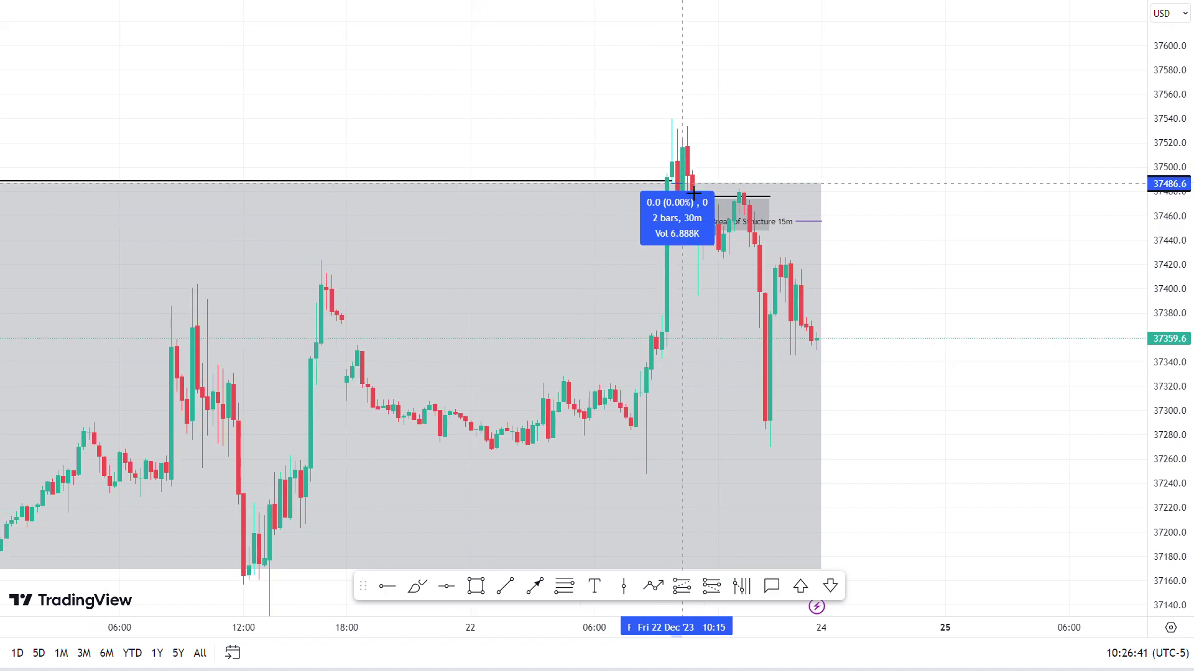
left_click(763, 140)
left_click(851, 161)
scroll(698, 344, "down", 5)
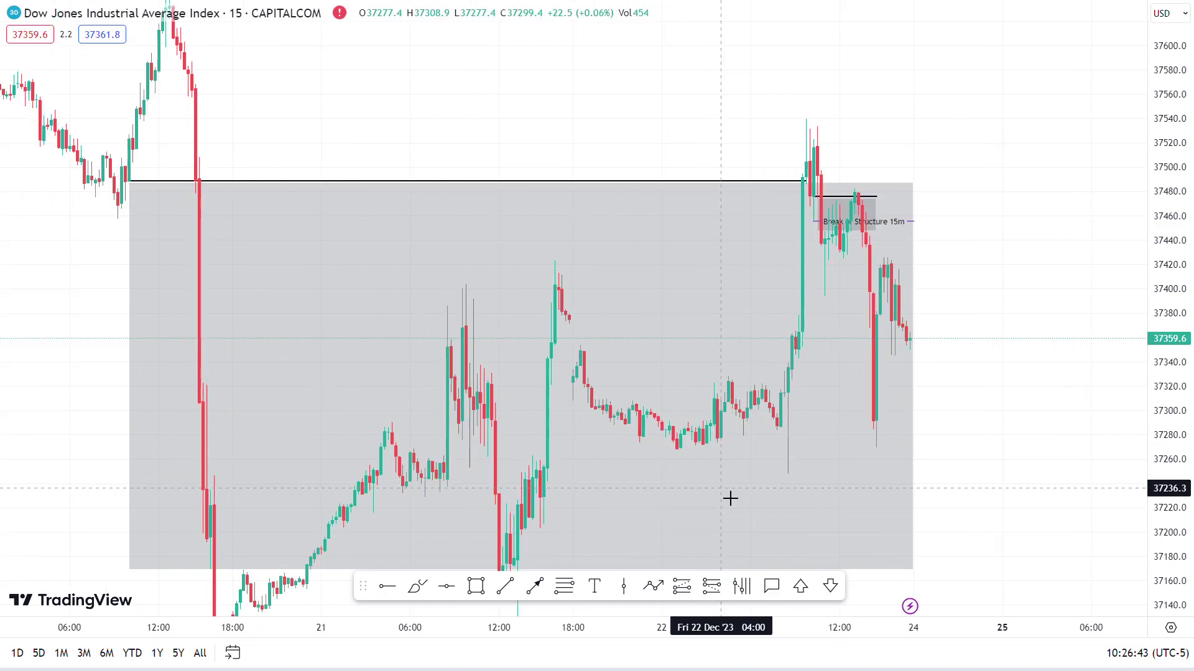
left_click_drag(317, 443, 280, 297)
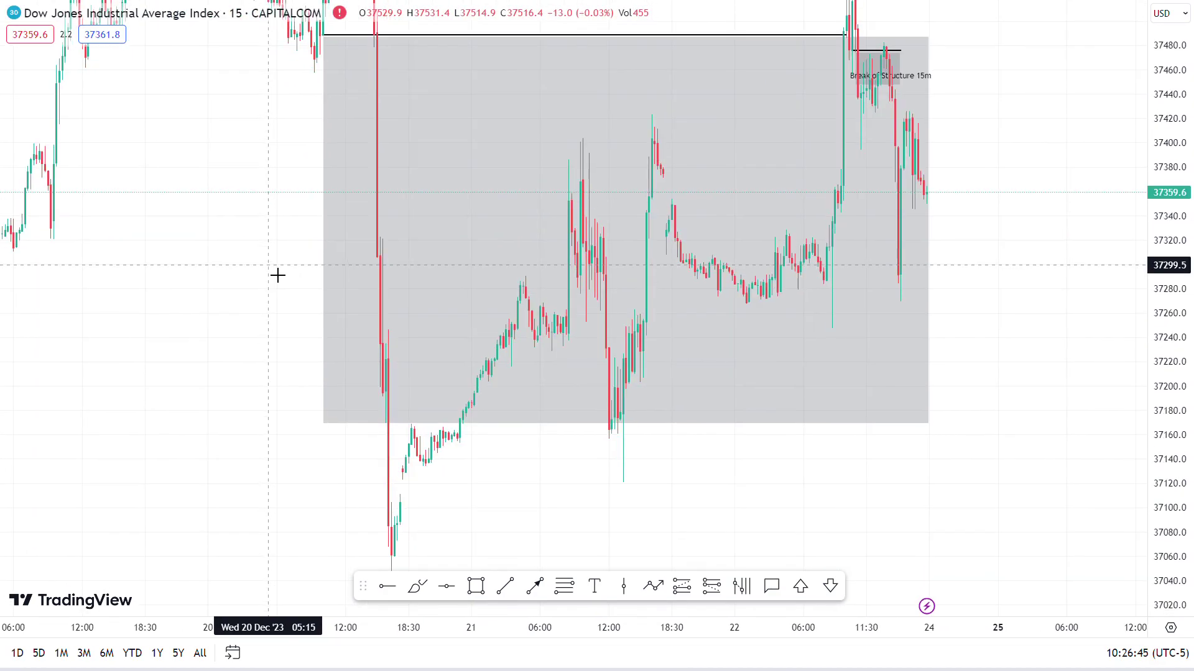
left_click_drag(1174, 255, 1153, 408)
scroll(1018, 320, "up", 5)
scroll(1018, 320, "up", 1)
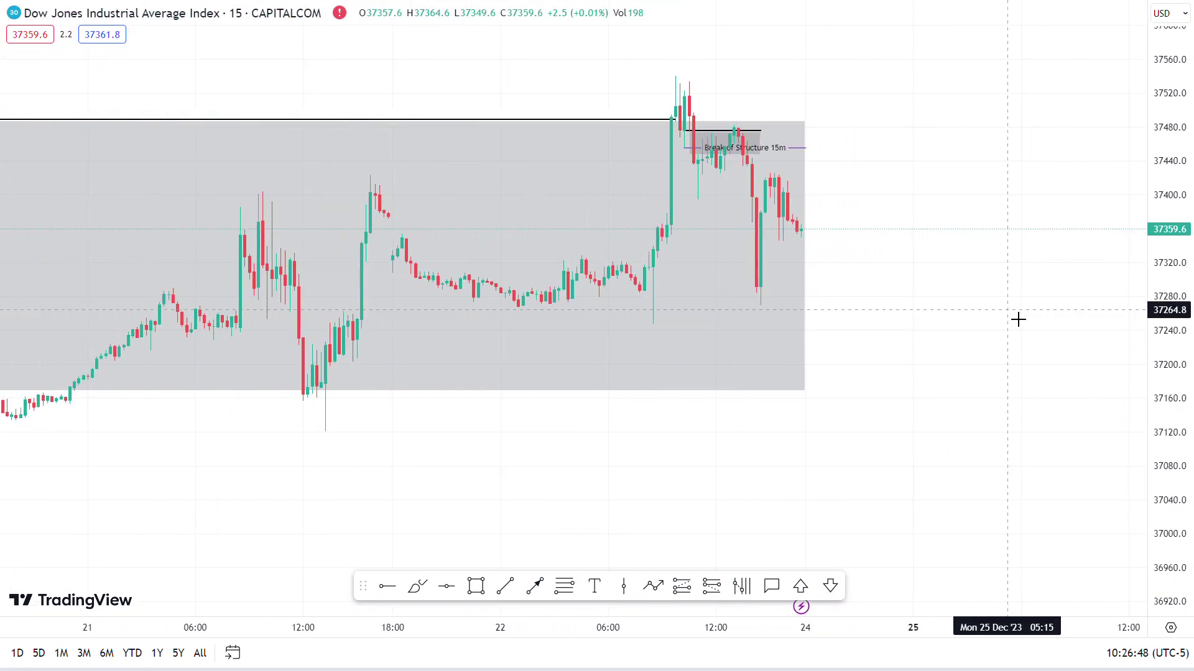
left_click_drag(908, 301, 818, 353)
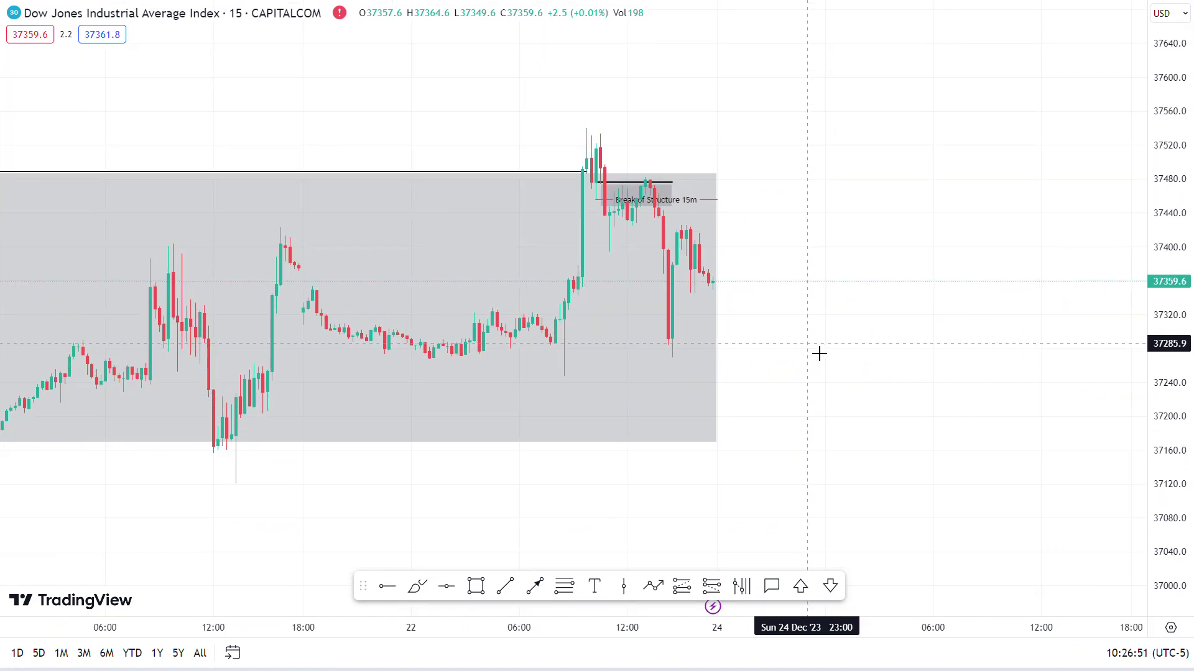
scroll(818, 352, "up", 4)
left_click_drag(1180, 436, 1172, 278)
left_click_drag(904, 238, 967, 257)
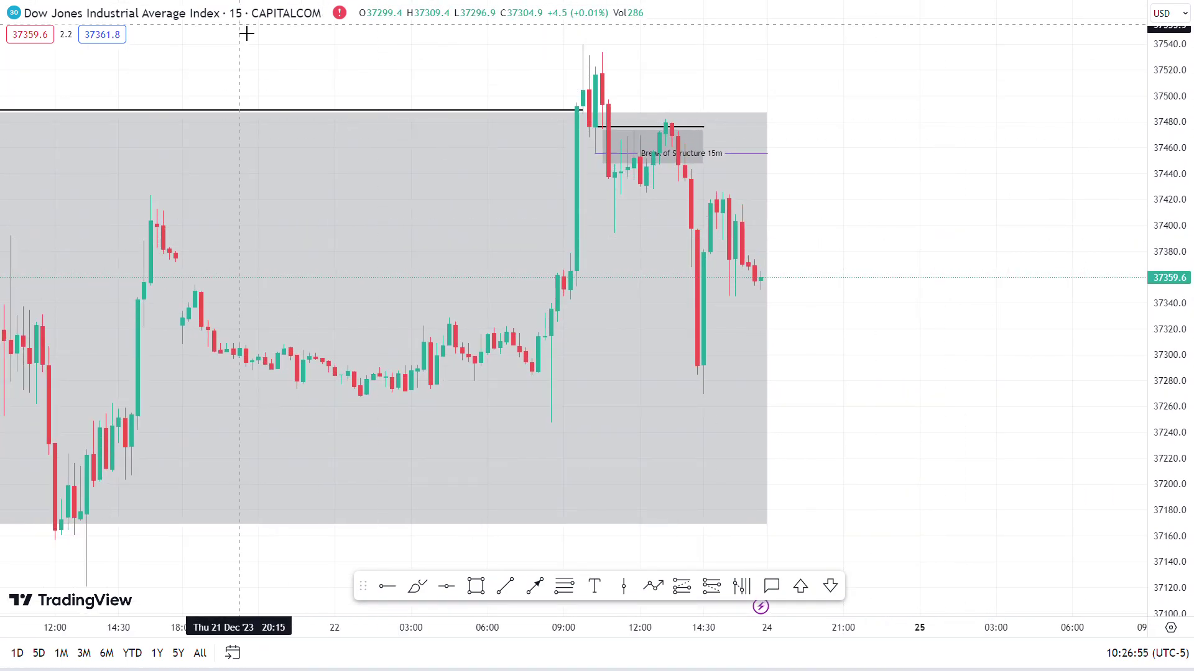
Change the chart interval to 1 minute.
left_click(237, 15)
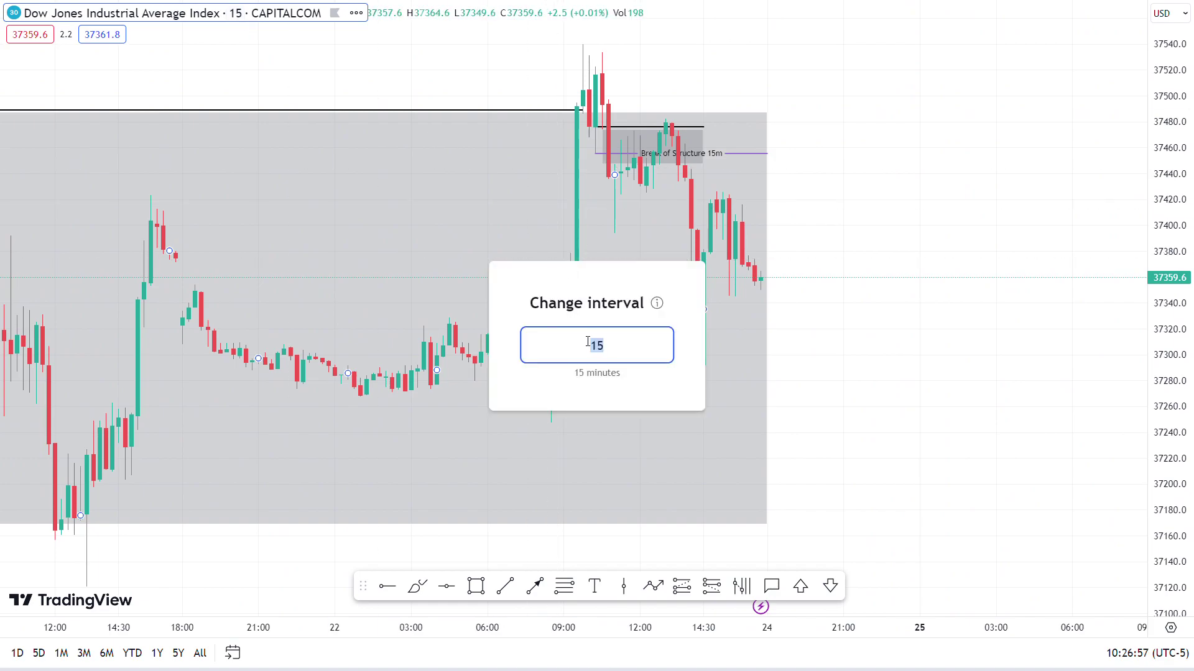
key("Return")
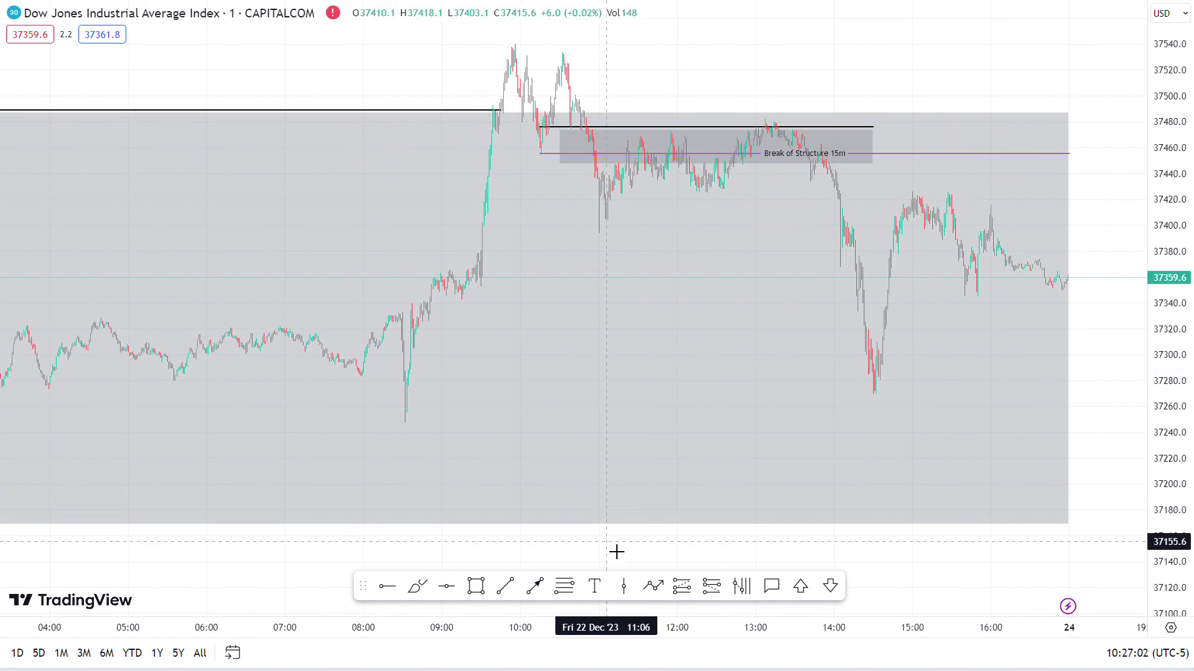
Draw three vertical lines on the 22 December session, at 12:00, 13:30 and 15:00.
left_click(623, 587)
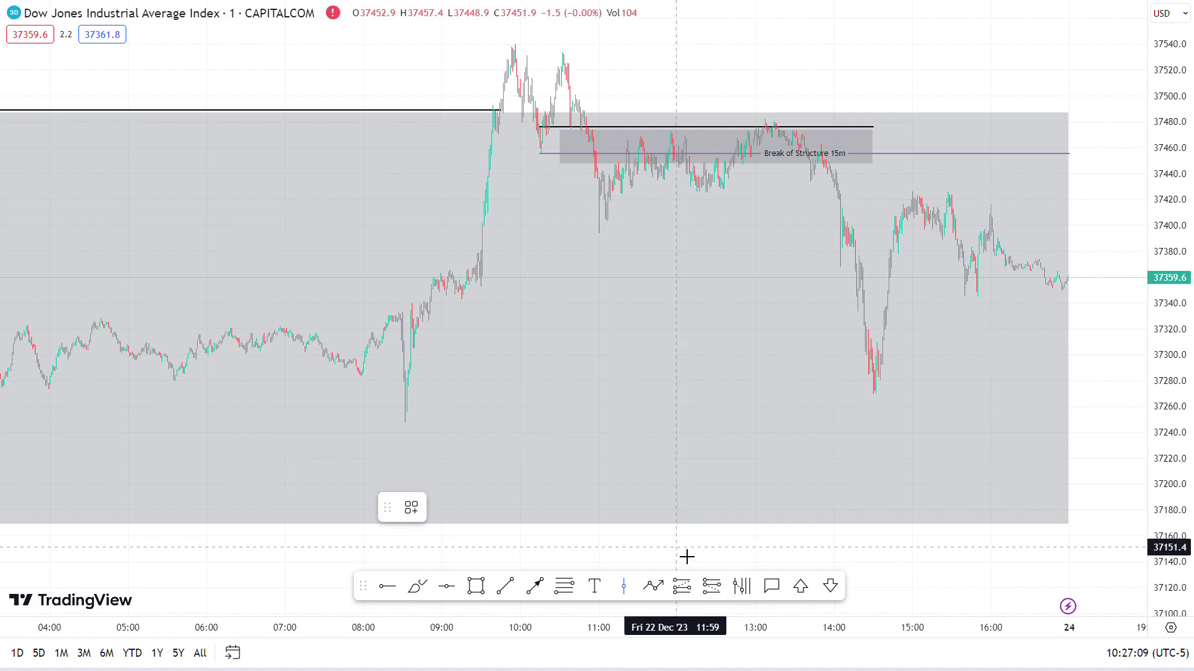
left_click(684, 555)
left_click(623, 586)
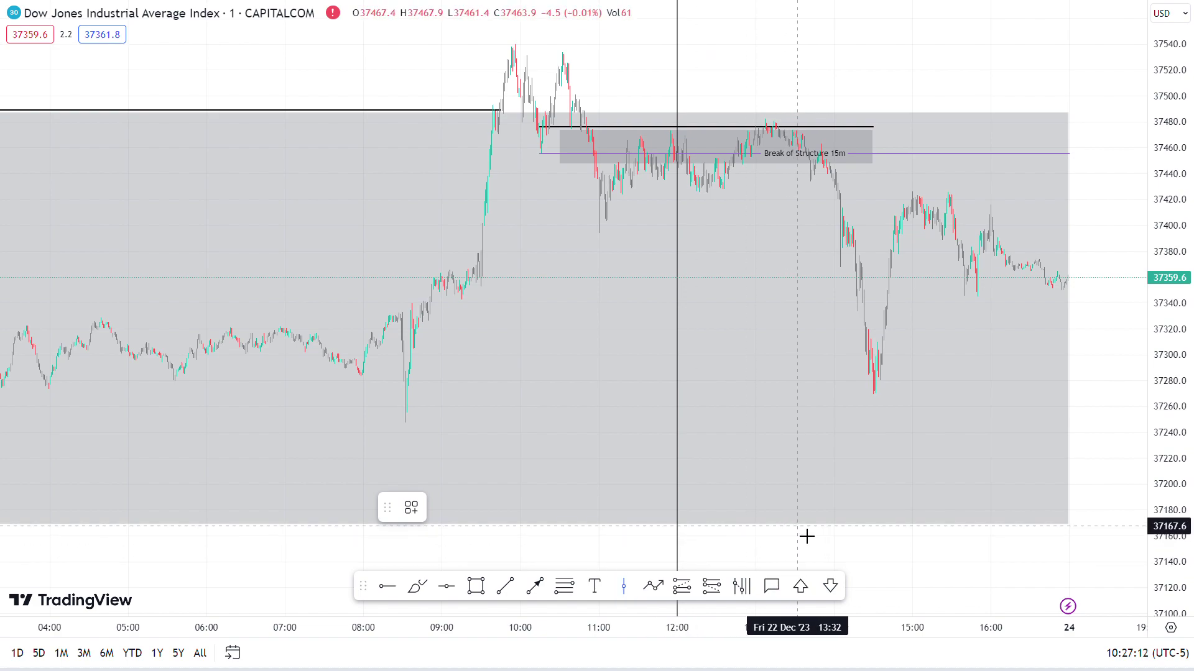
left_click(796, 528)
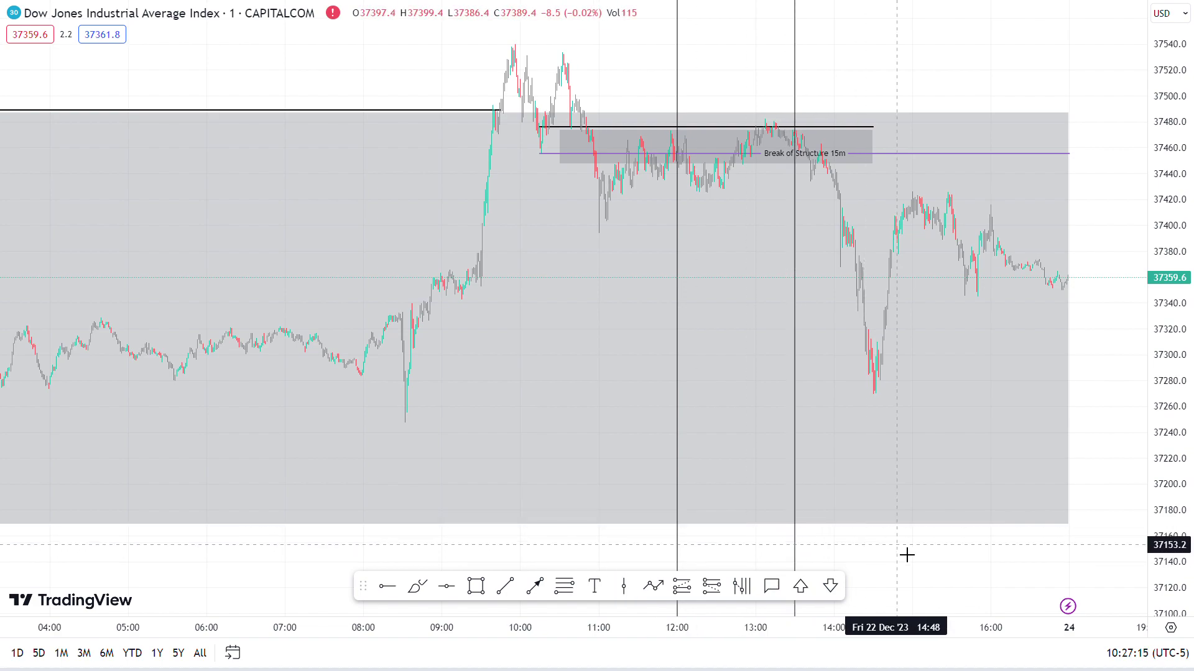
scroll(906, 555, "up", 3)
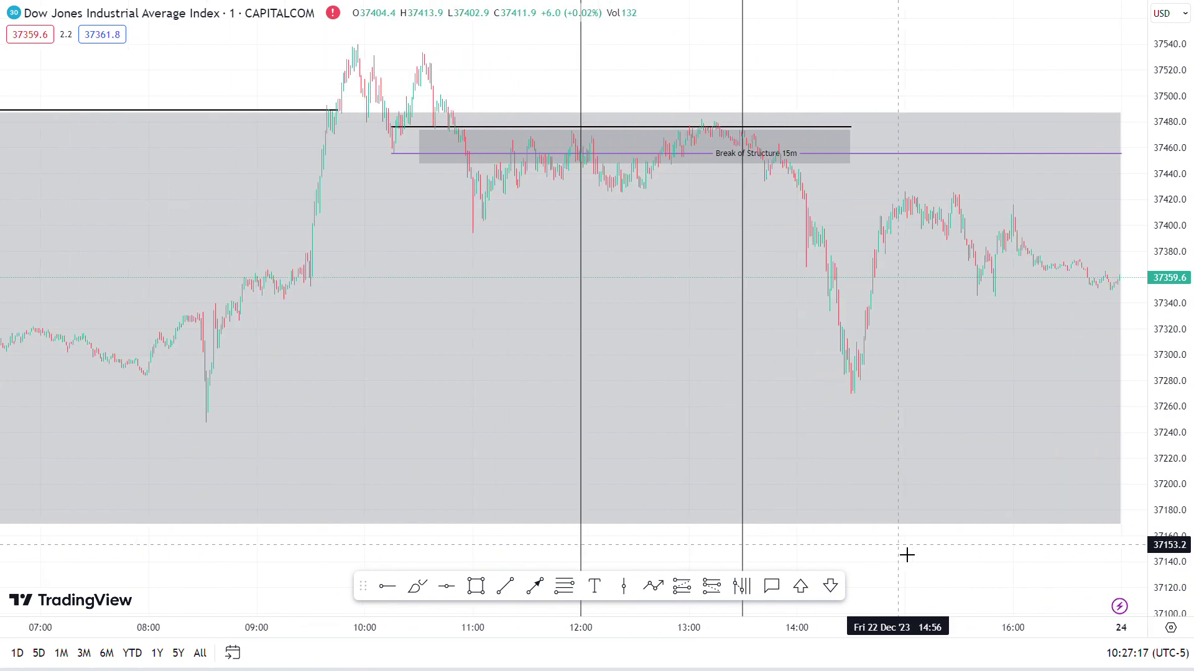
left_click_drag(873, 550, 759, 530)
left_click(625, 588)
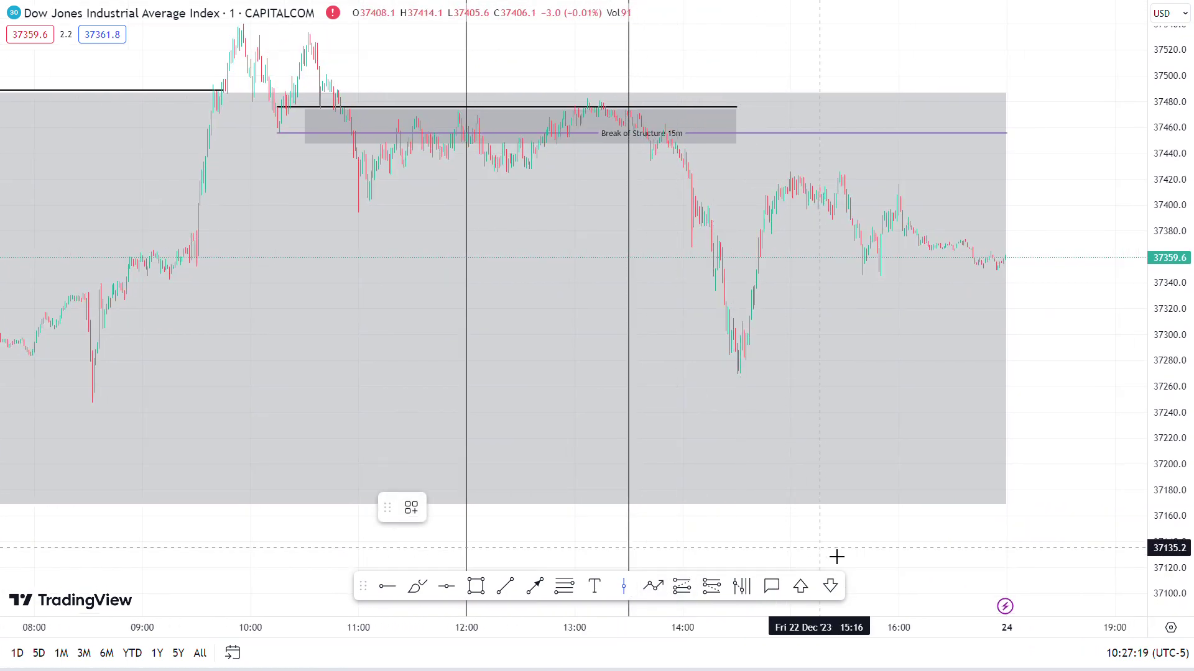
left_click(801, 553)
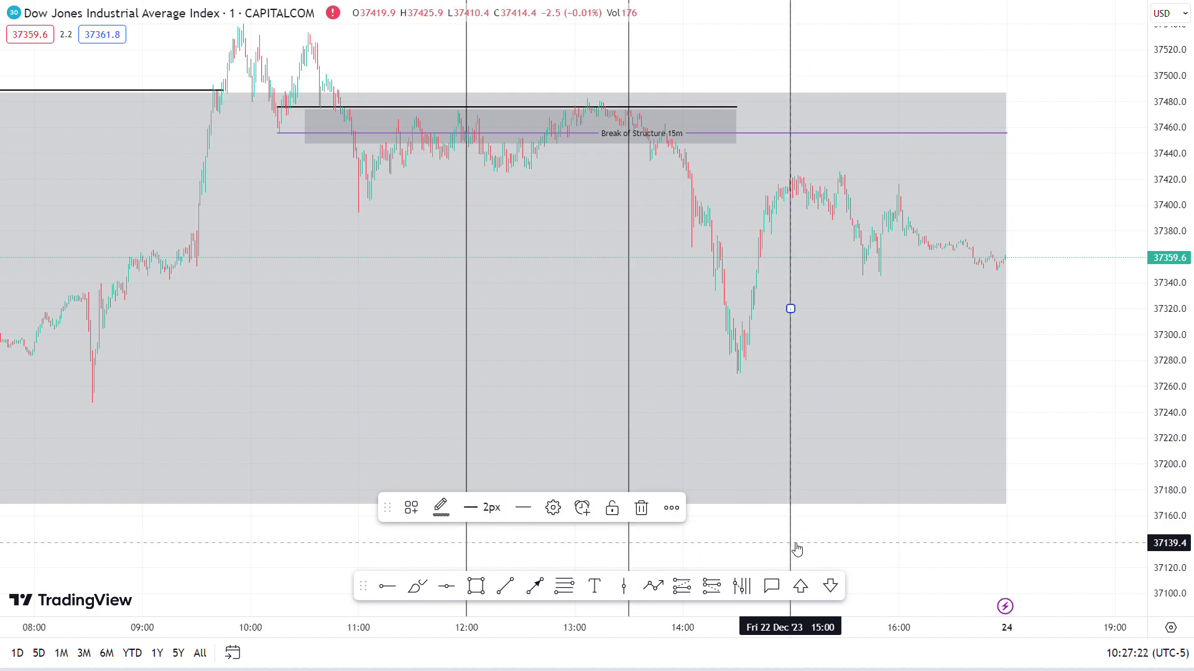
left_click(1025, 496)
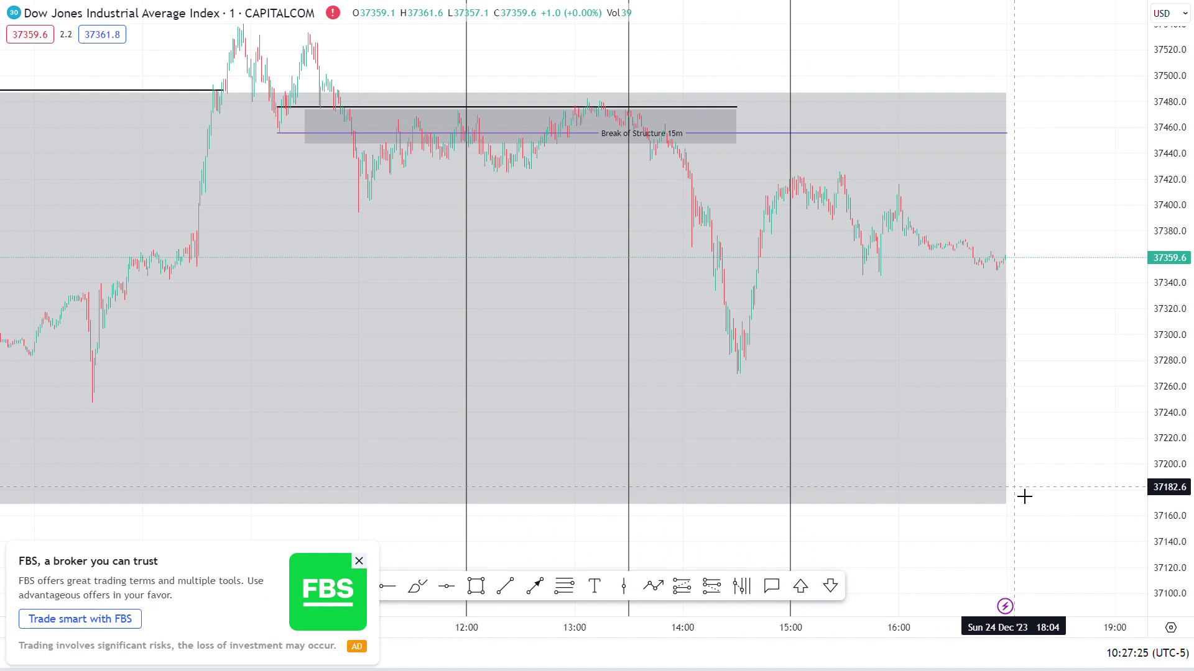
Dismiss the broker advertisement and the ad-free upgrade offer.
left_click(359, 561)
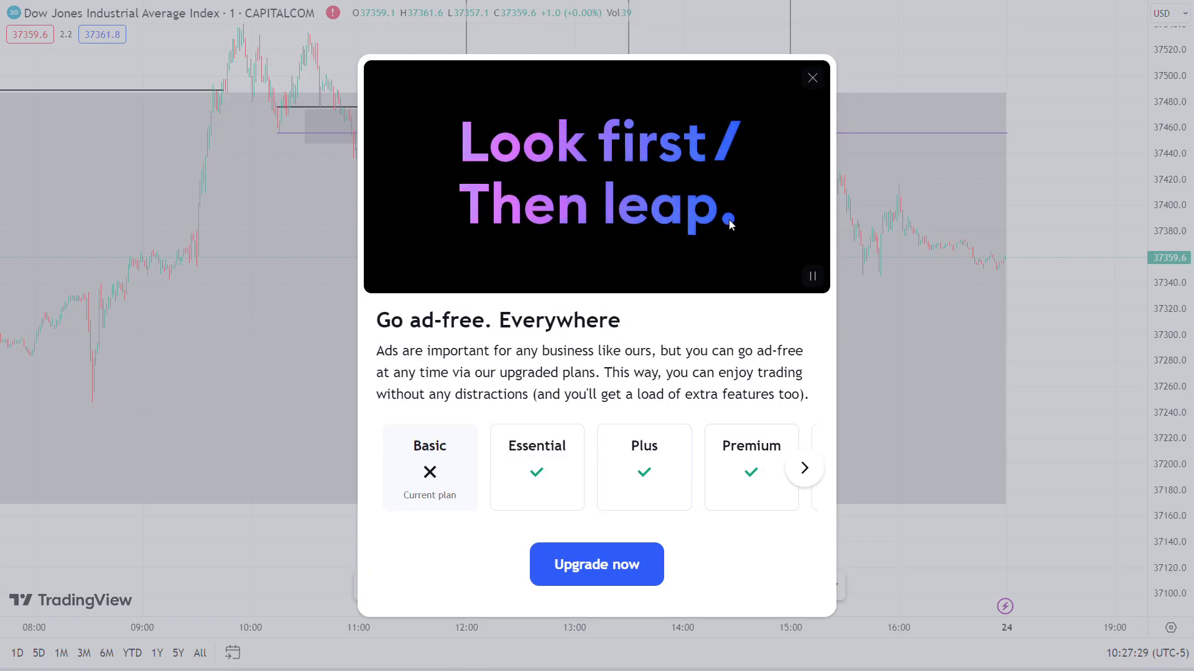
left_click(813, 78)
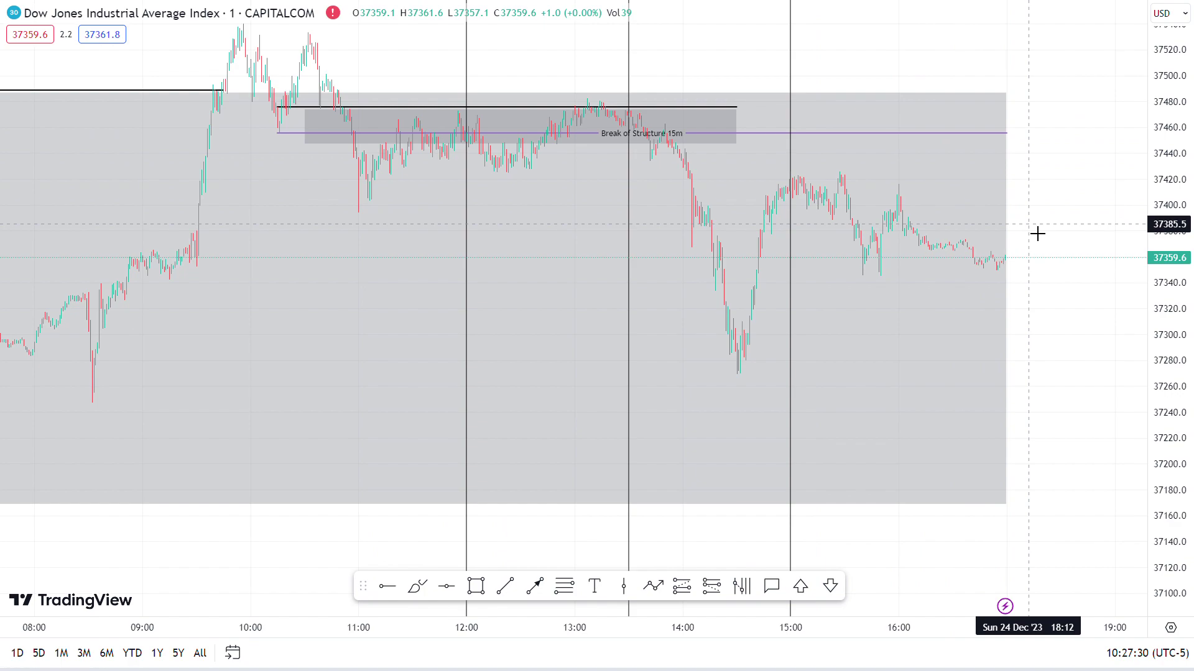
Examine the 1-minute price action between the vertical lines, relative to the small rectangle and the Break of Structure 15m line.
scroll(1037, 233, "down", 2)
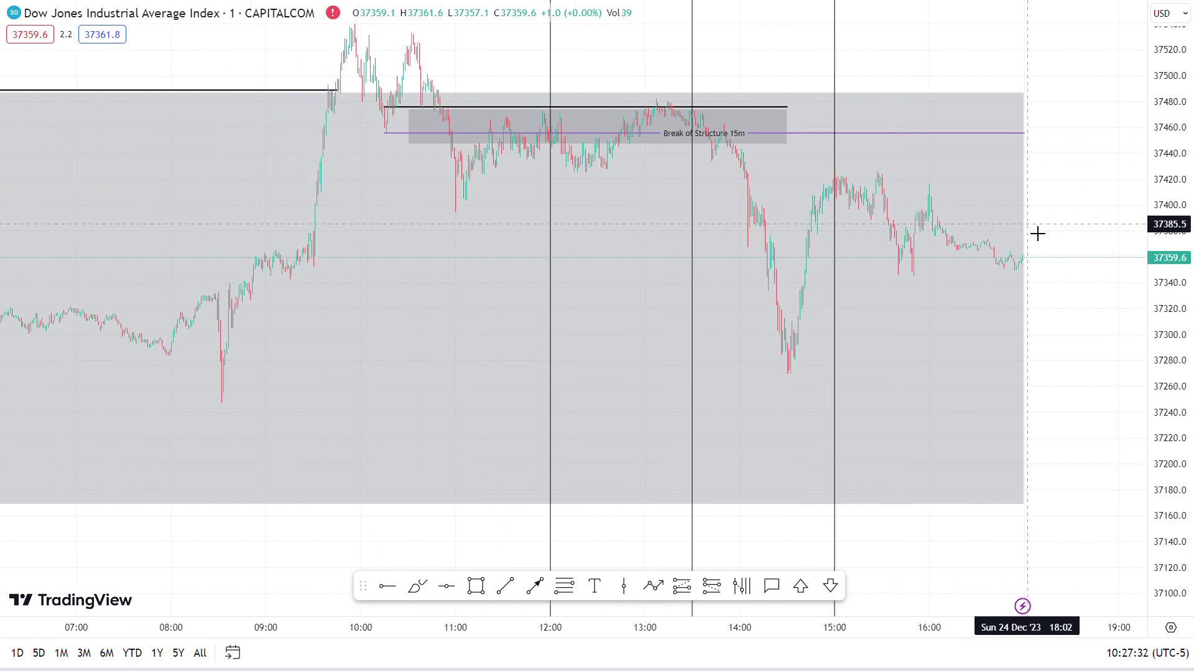
left_click_drag(1101, 238, 1110, 299)
scroll(1122, 321, "down", 2)
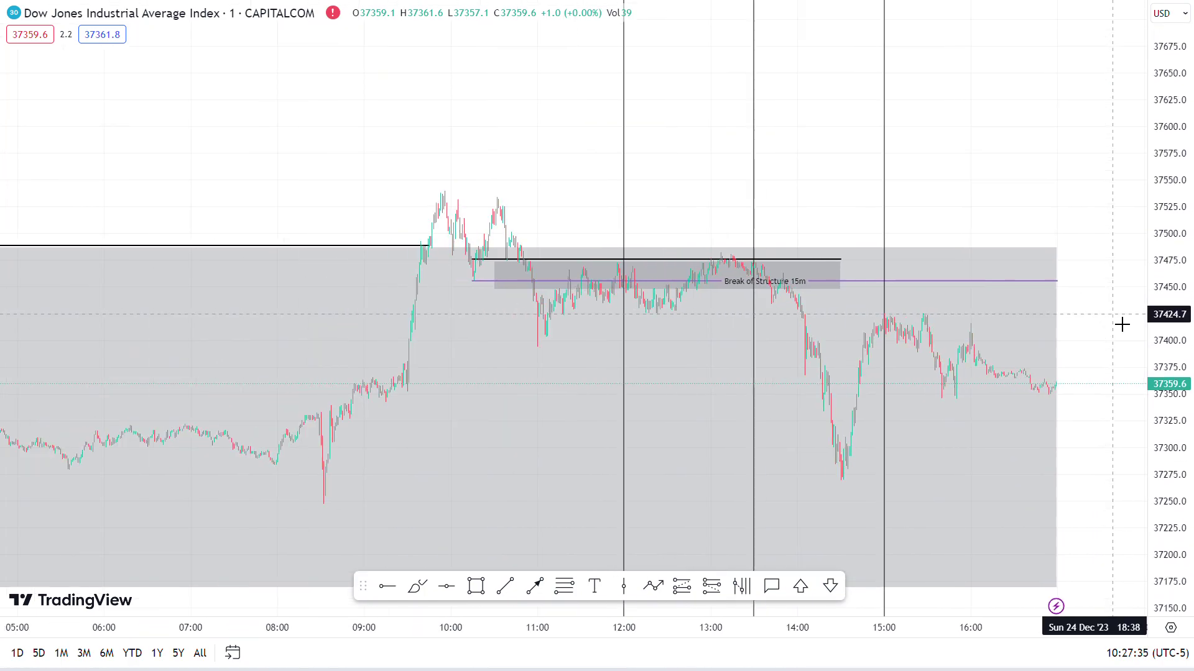
left_click_drag(732, 190, 698, 147)
scroll(699, 146, "up", 3)
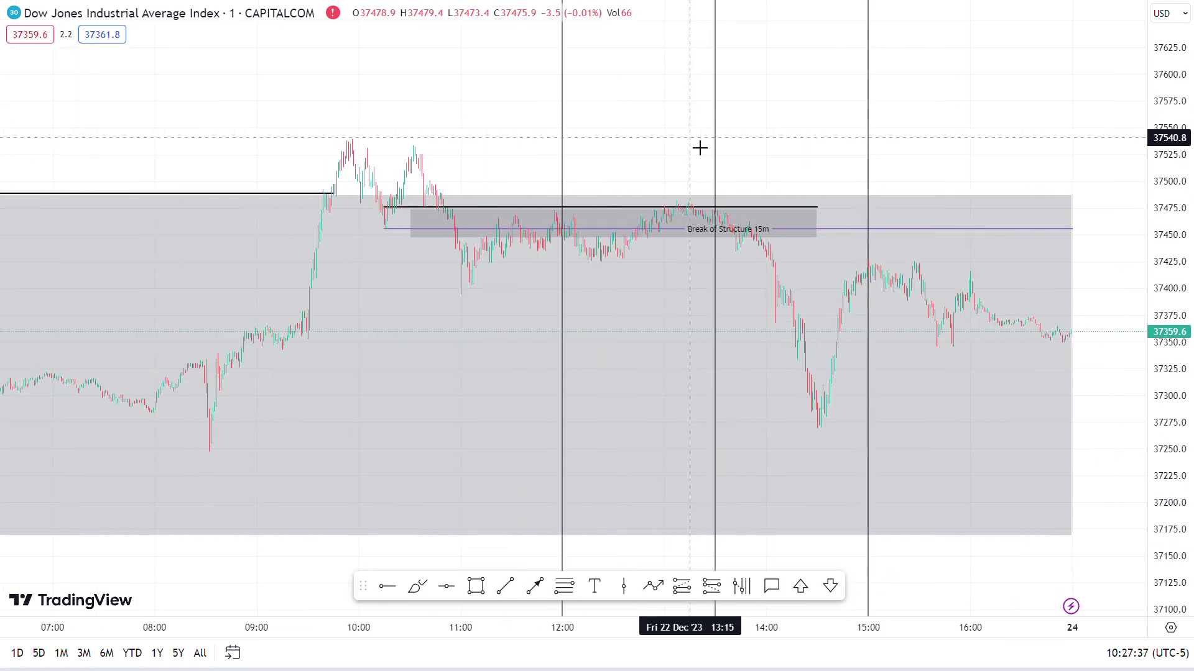
left_click_drag(1174, 439, 1159, 269)
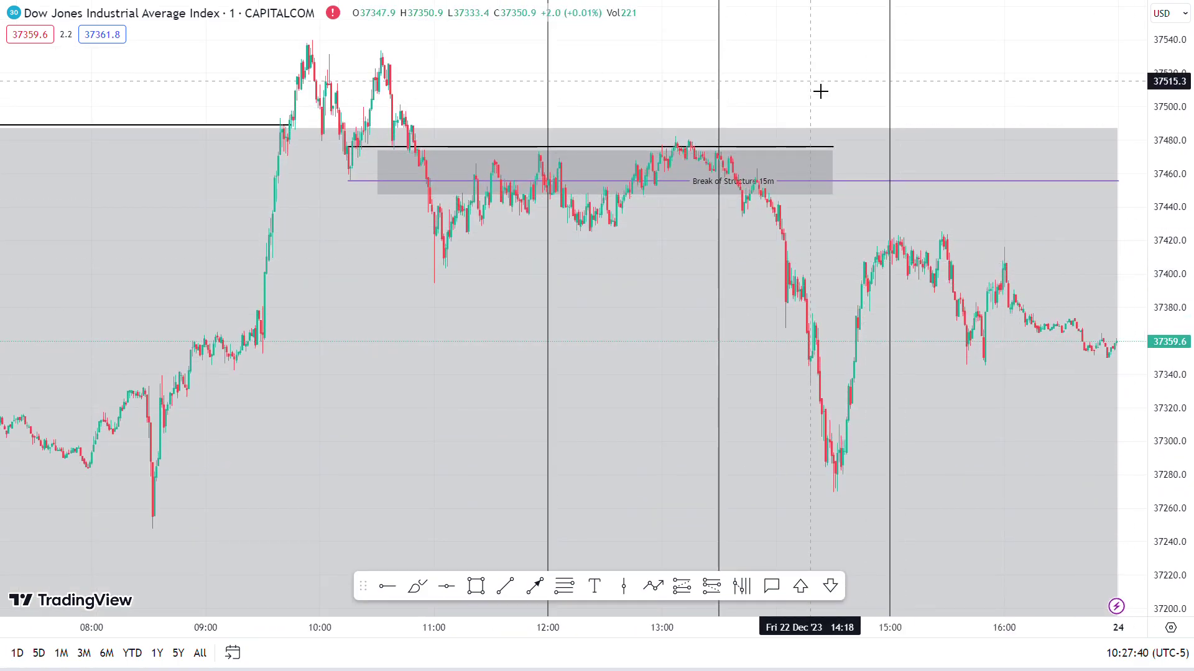
scroll(821, 91, "up", 2)
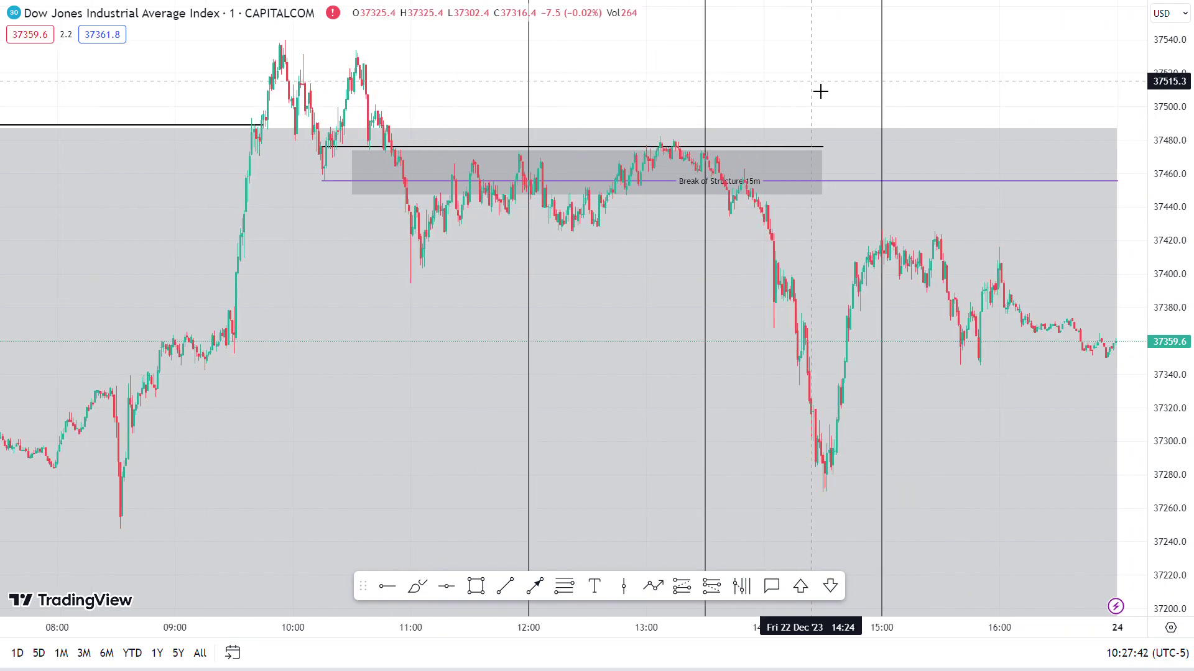
right_click(738, 87)
left_click(658, 101)
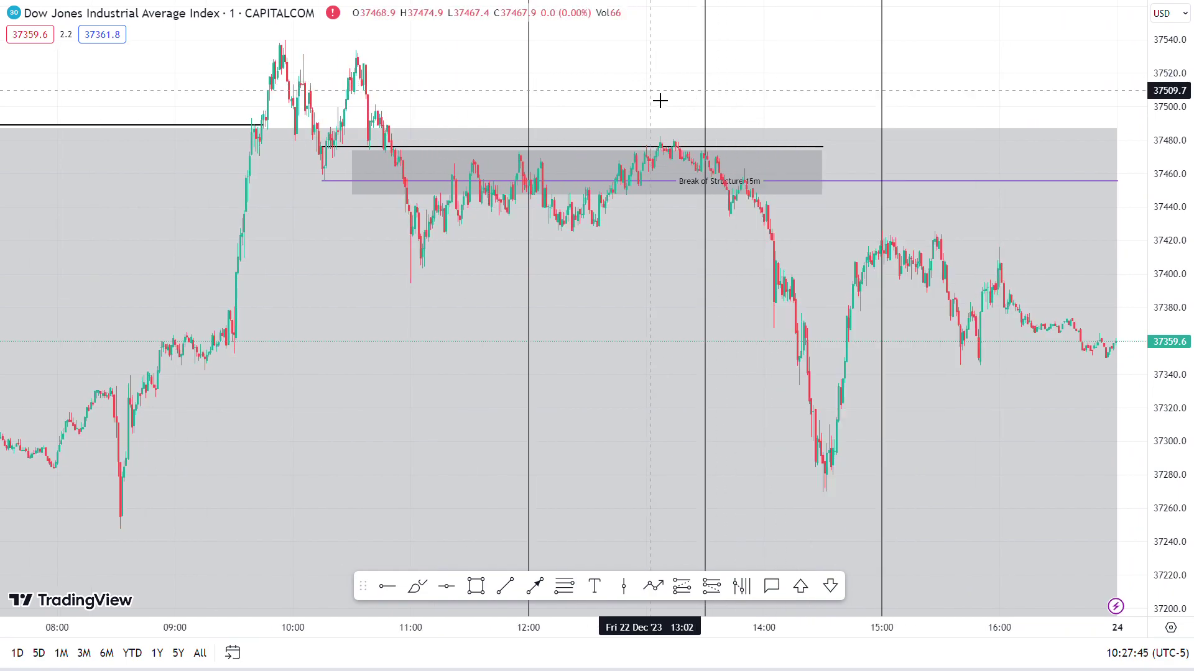
left_click_drag(631, 95, 582, 92)
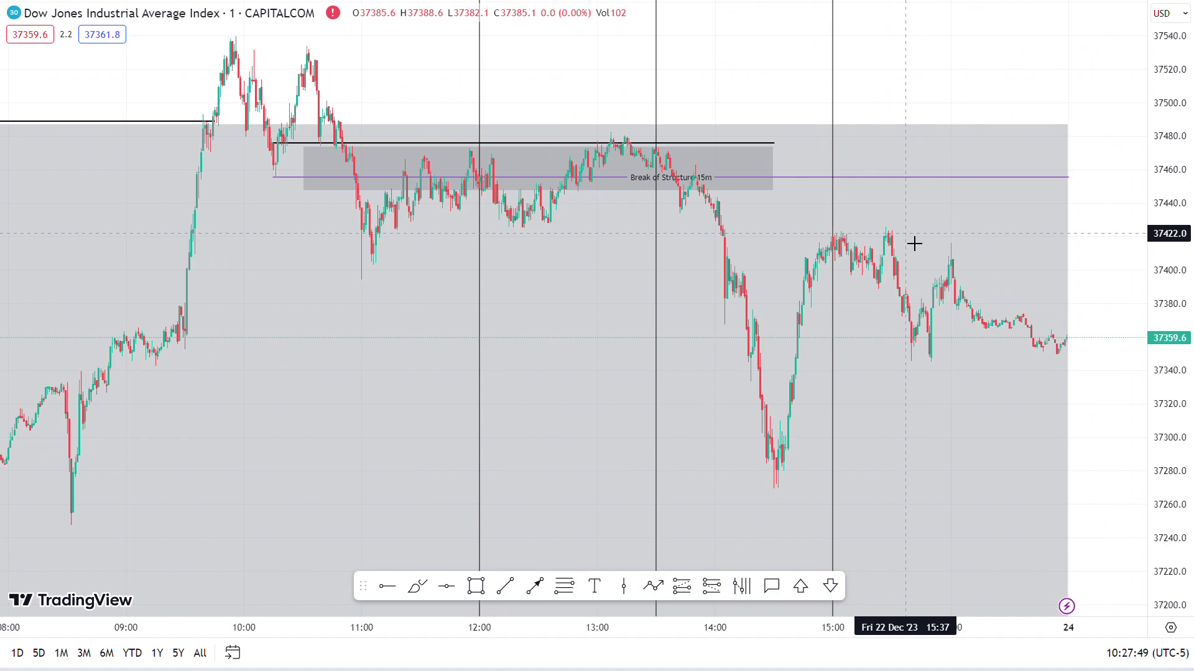
left_click_drag(1162, 407, 1152, 277)
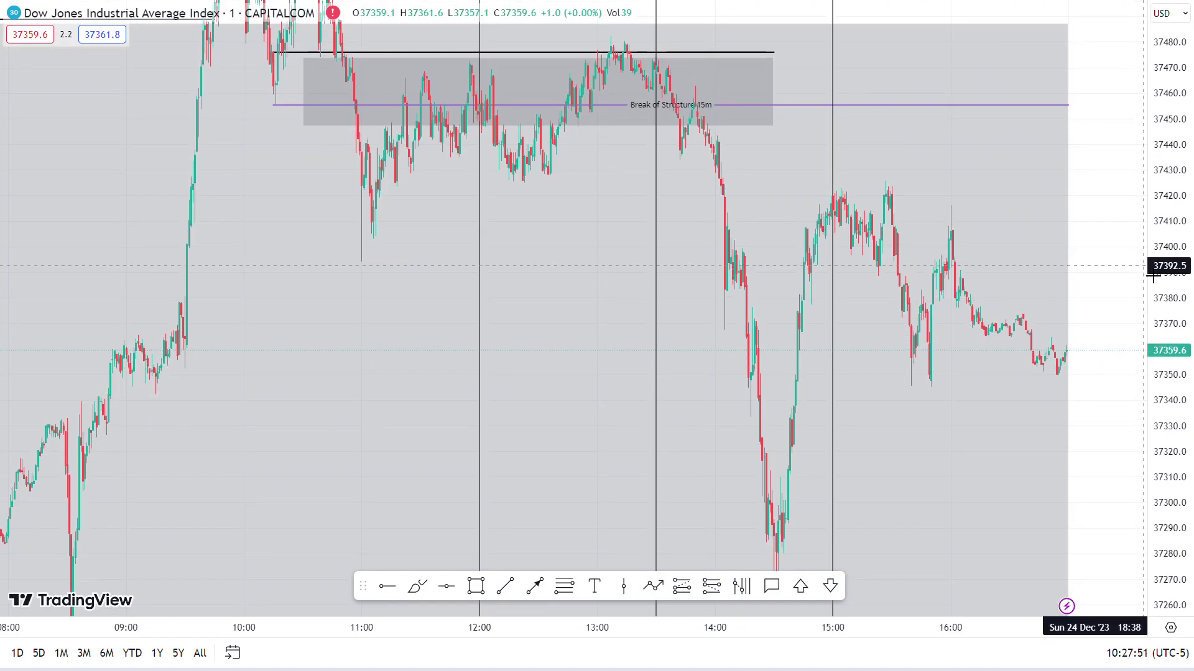
Draw a horizontal trend line at about 37472.9 from the 11:55 high to 13:01 and make it dotted.
left_click_drag(1049, 252, 916, 199)
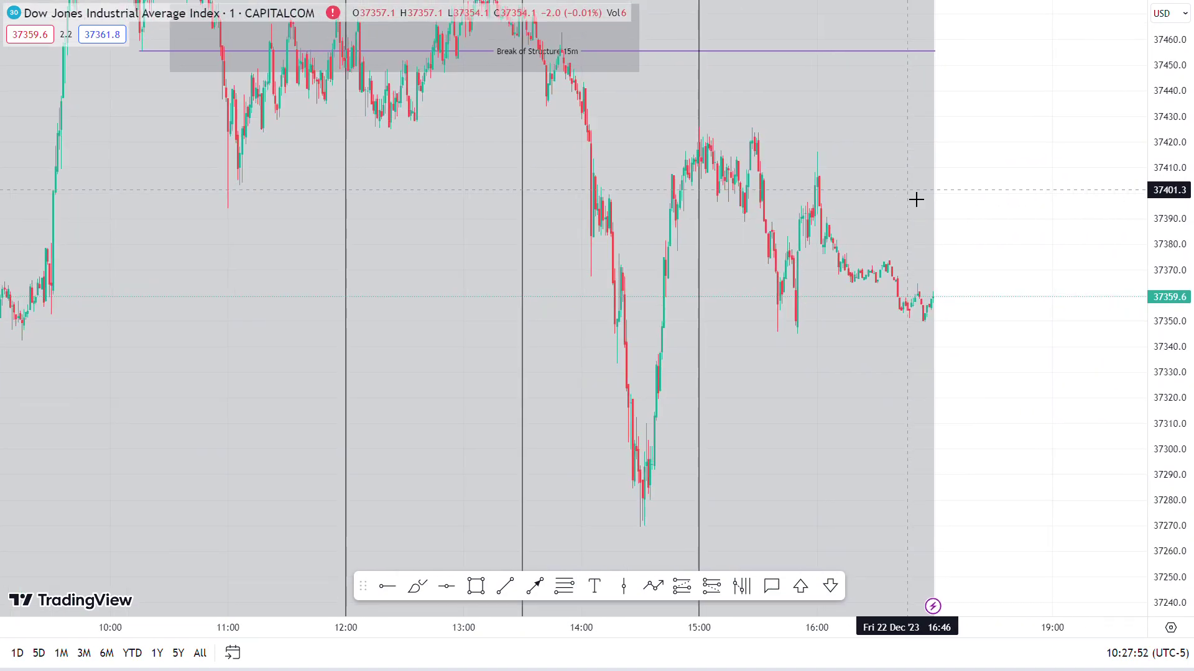
left_click_drag(1004, 234, 1031, 278)
left_click_drag(1175, 241, 1157, 341)
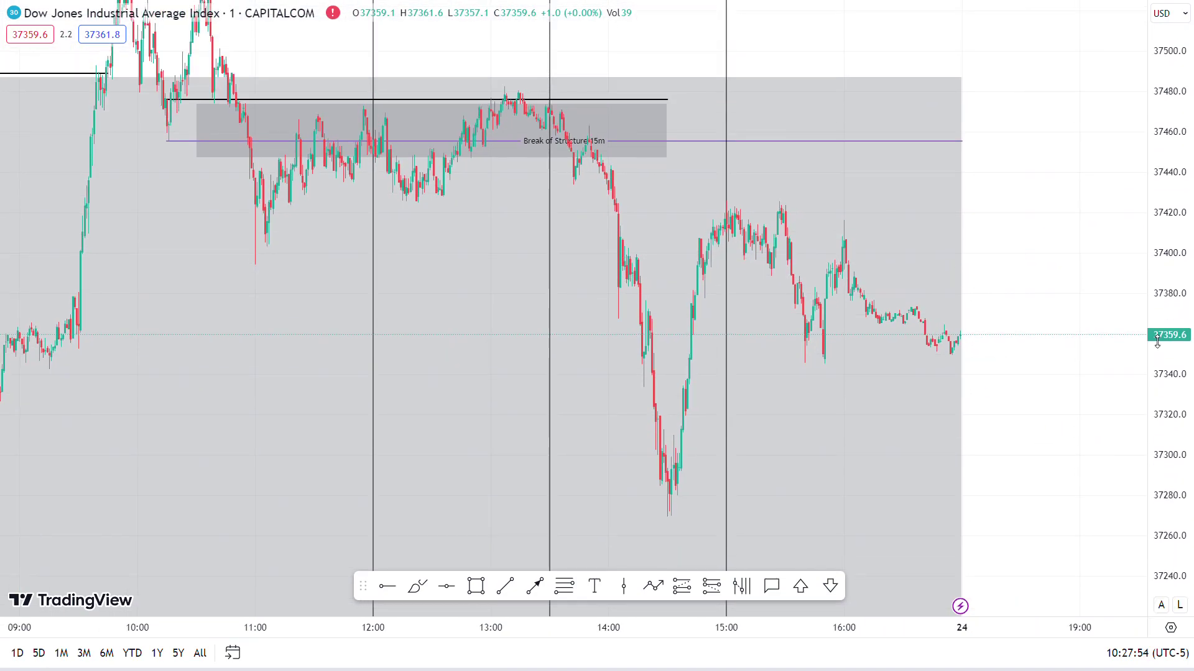
right_click(1068, 326)
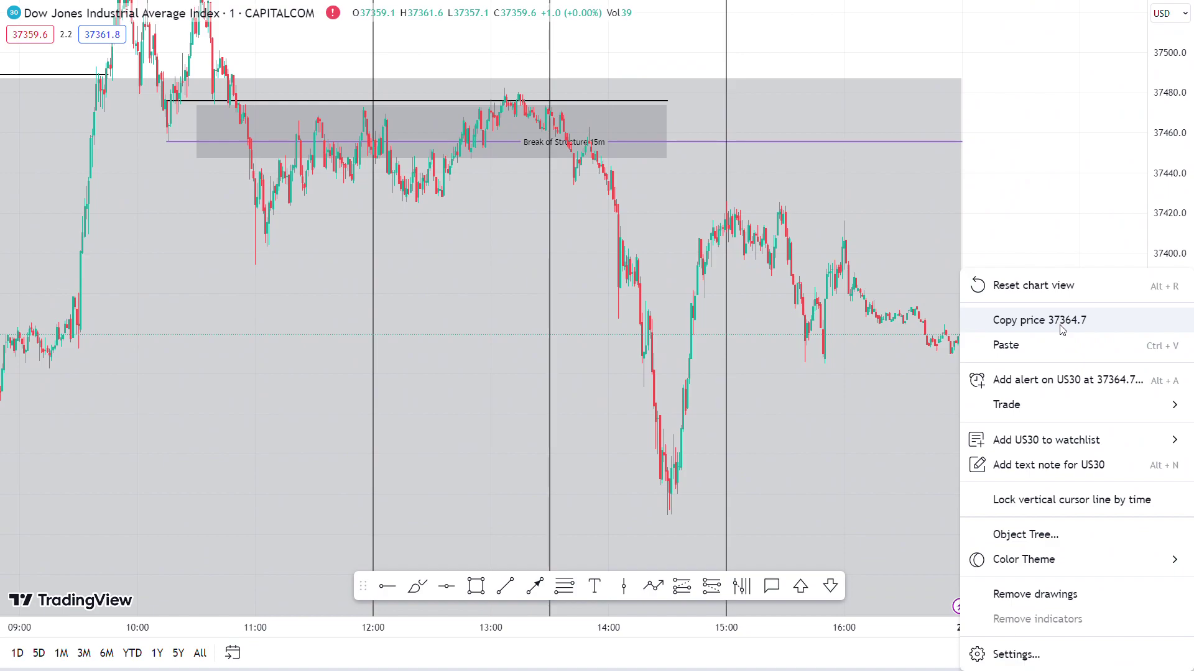
left_click(1062, 246)
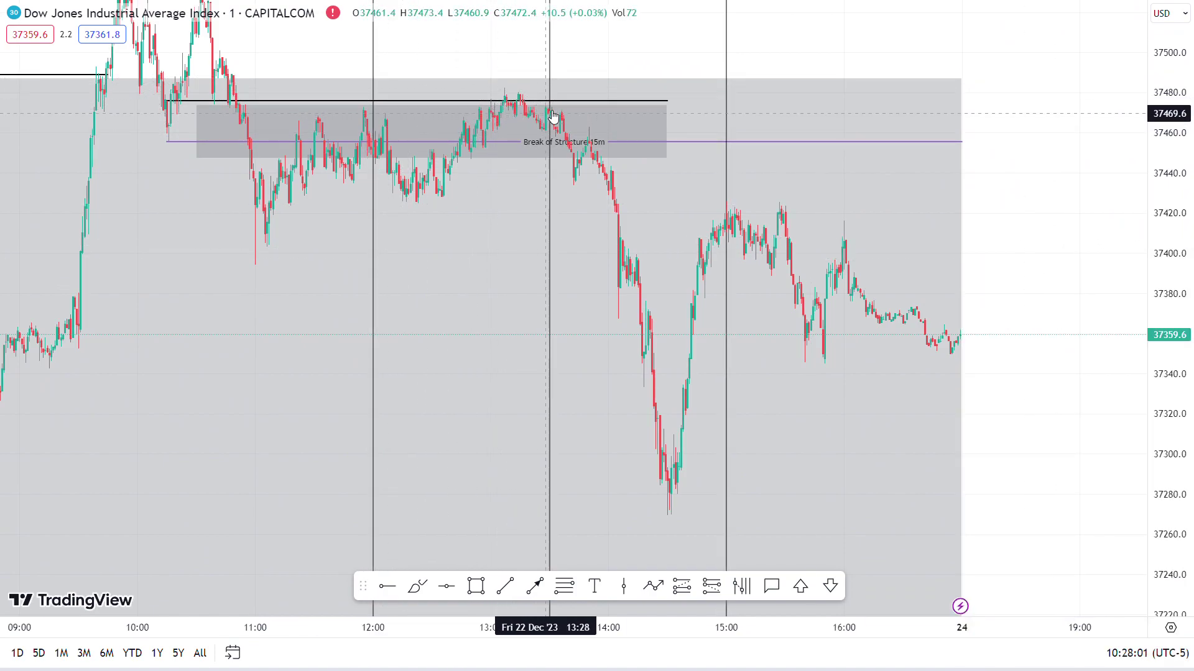
left_click(505, 588)
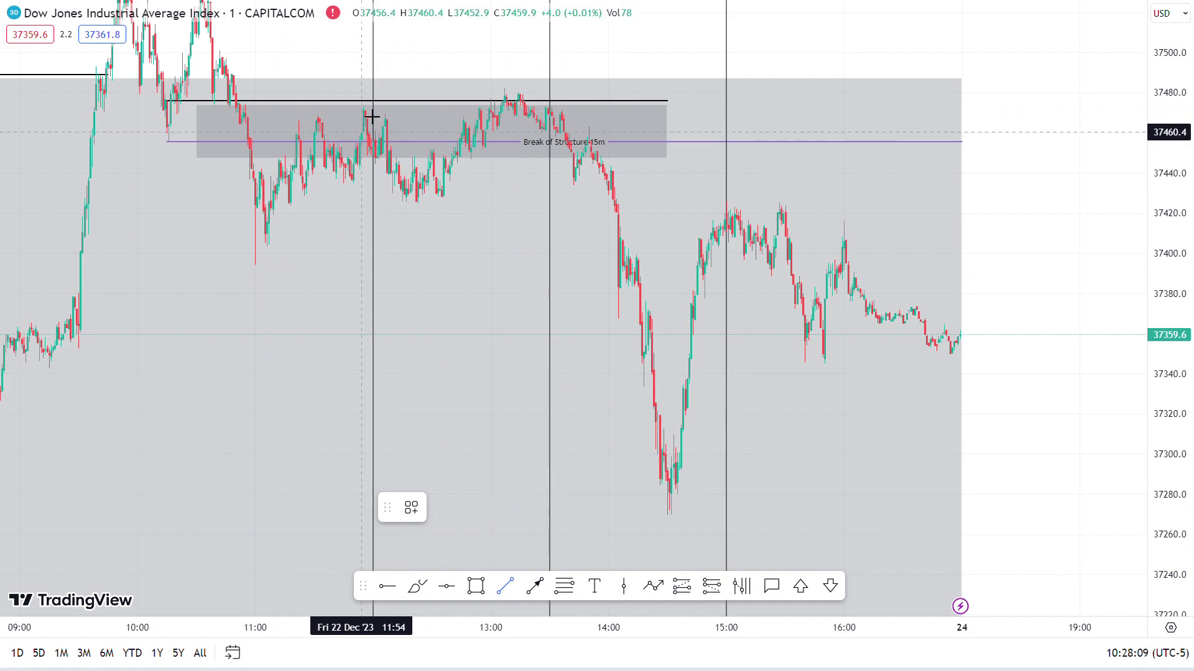
left_click(371, 116)
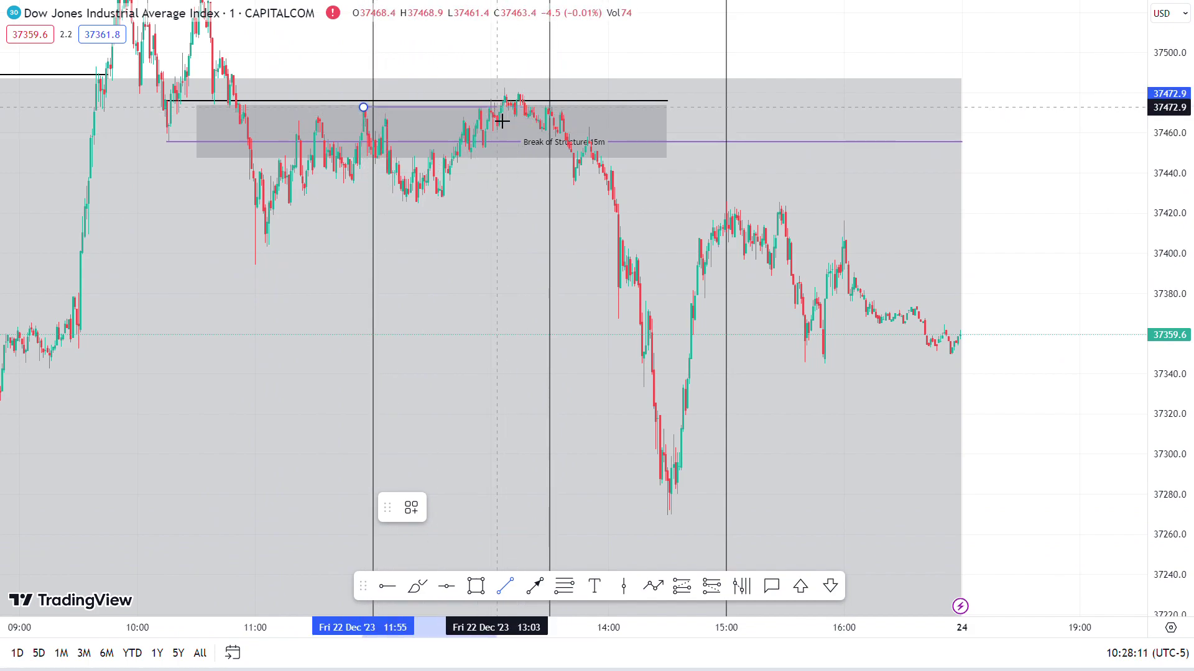
left_click(494, 117)
left_click(531, 513)
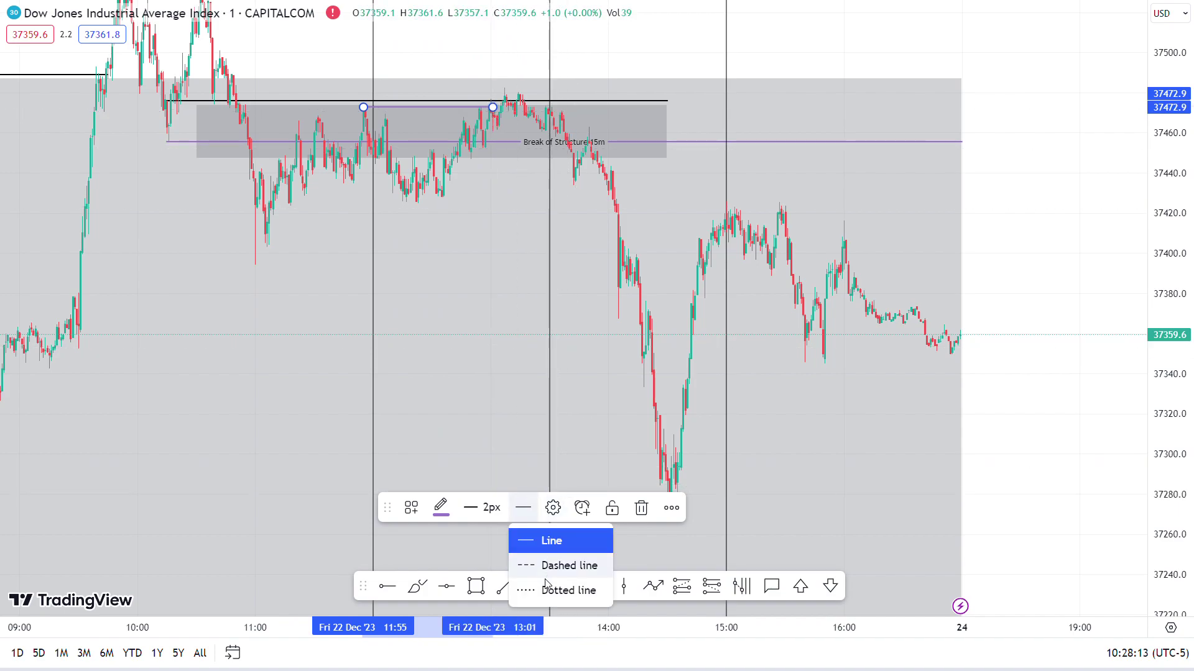
left_click(545, 588)
left_click(1118, 362)
Add a vertical line at 14:00 on the 22 December session, between the 13:30 and 15:00 lines.
left_click_drag(1160, 403, 1122, 403)
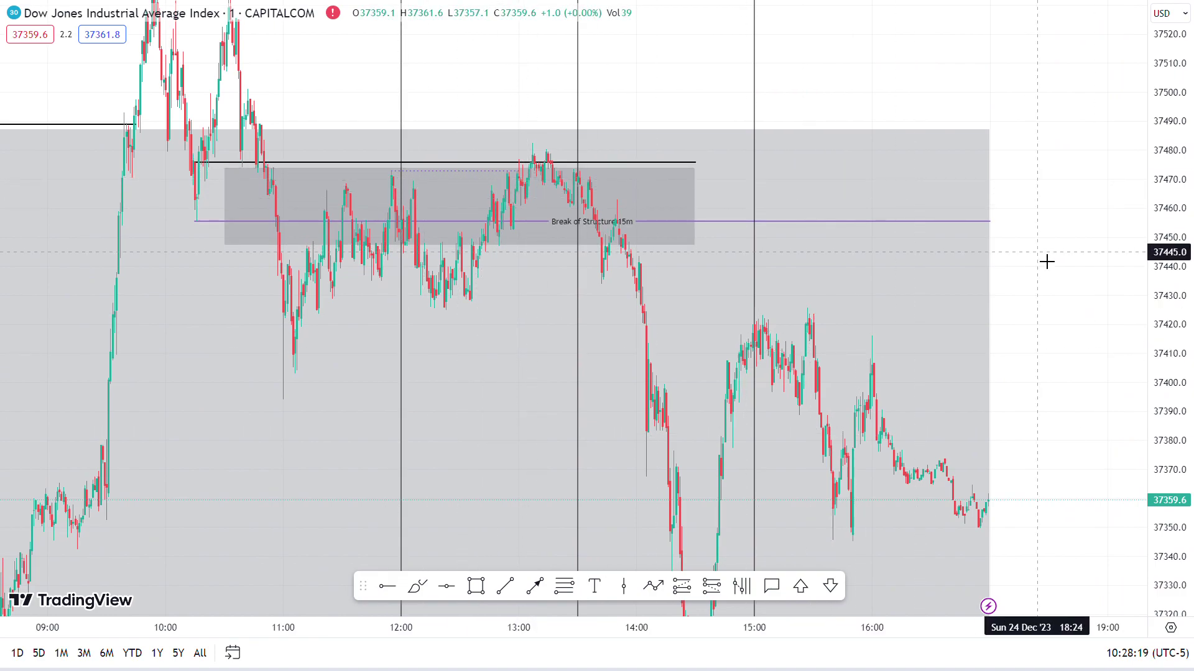
left_click(623, 586)
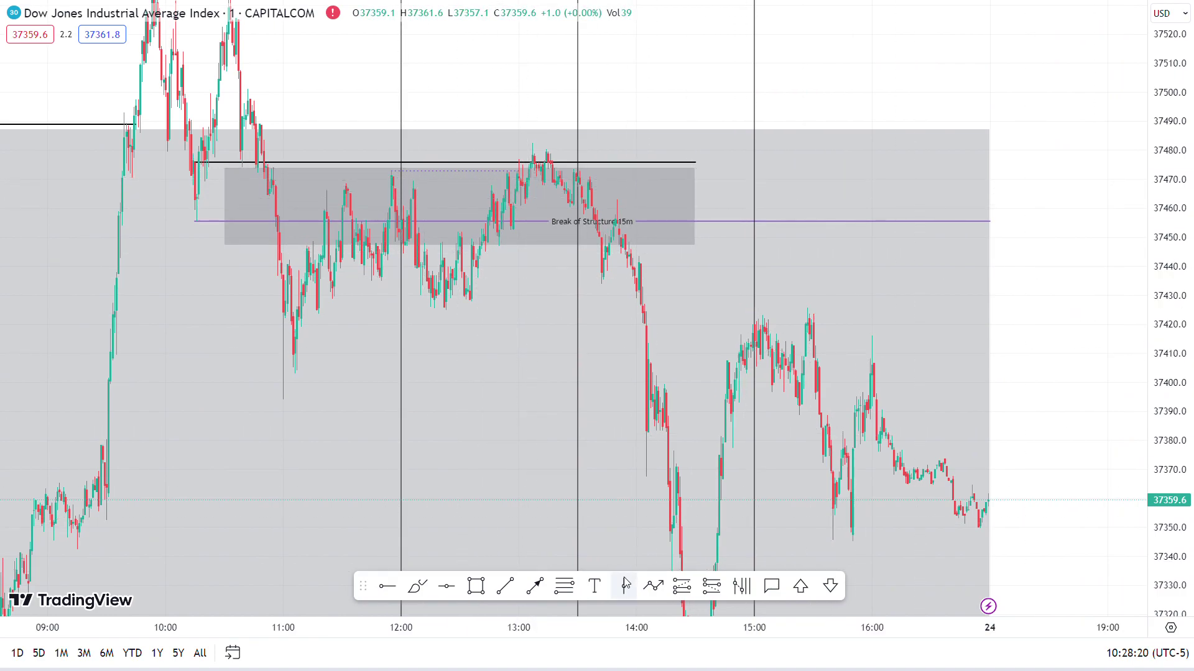
left_click(647, 393)
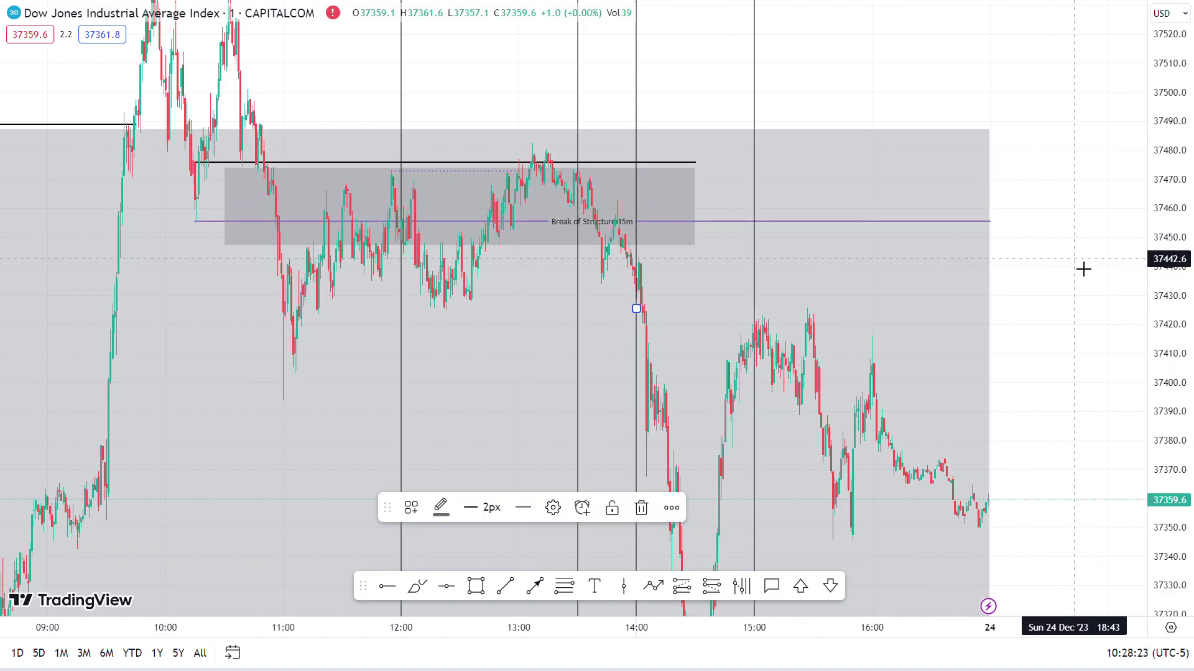
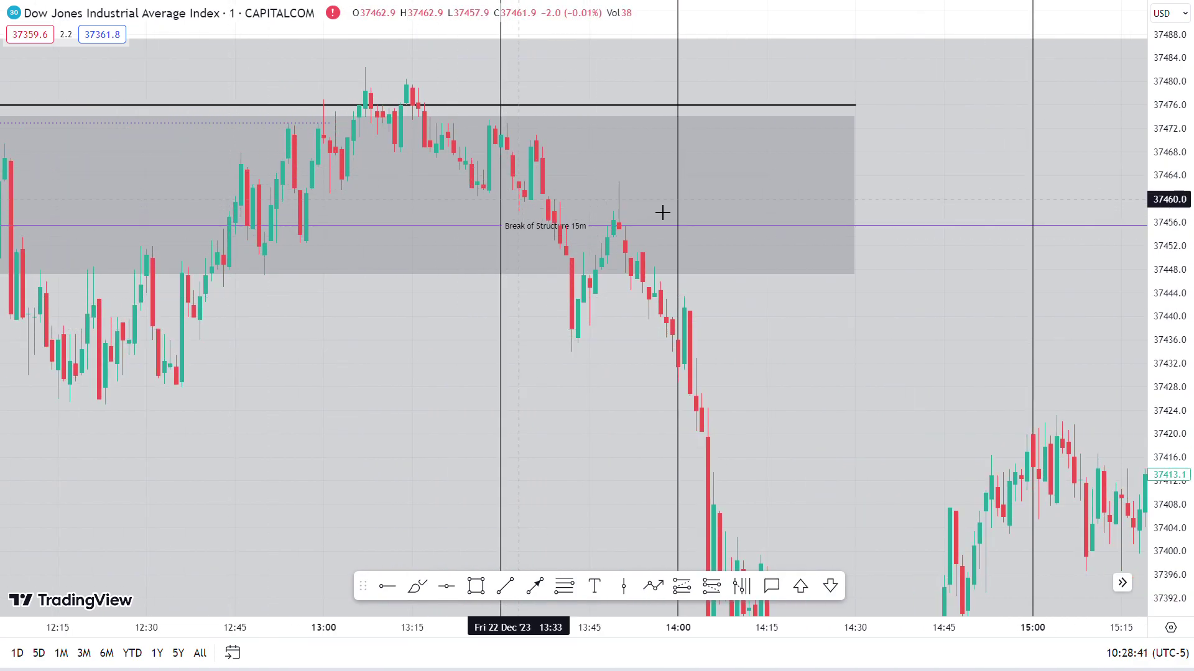
Place a short position on the 22 December session with entry at 37436.1 from 14:01 and the stop at 37464.2.
scroll(658, 207, "down", 5)
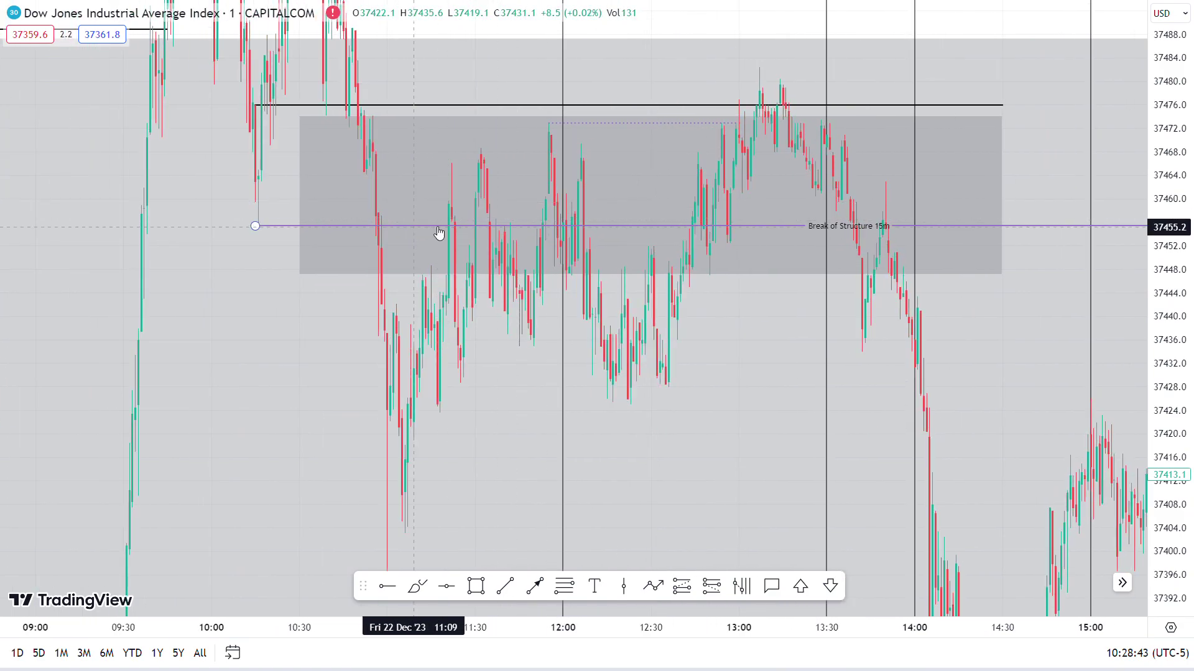
scroll(479, 234, "right", 4)
scroll(479, 233, "right", 3)
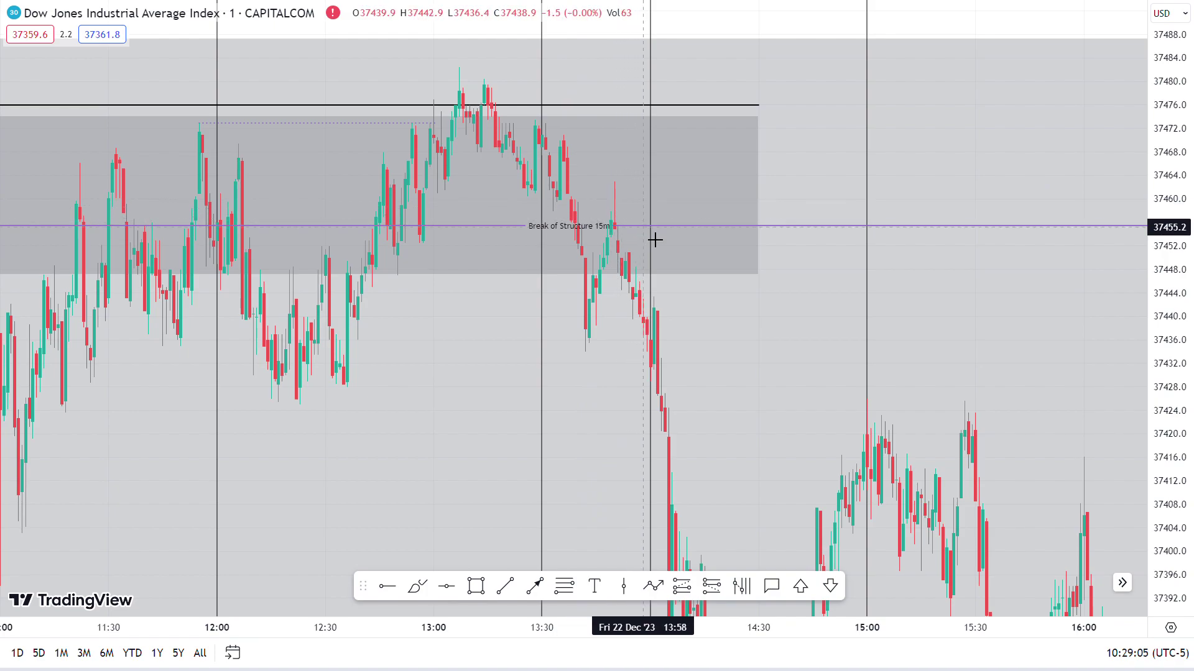
scroll(657, 243, "up", 5)
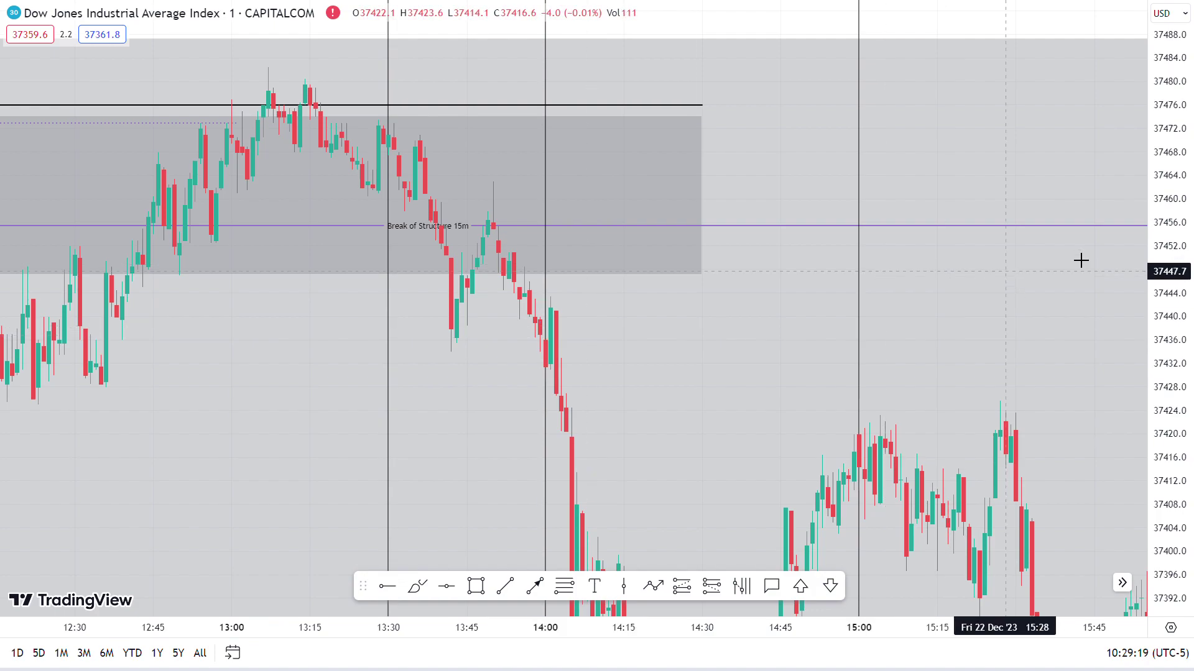
right_click(1167, 314)
left_click(1167, 214)
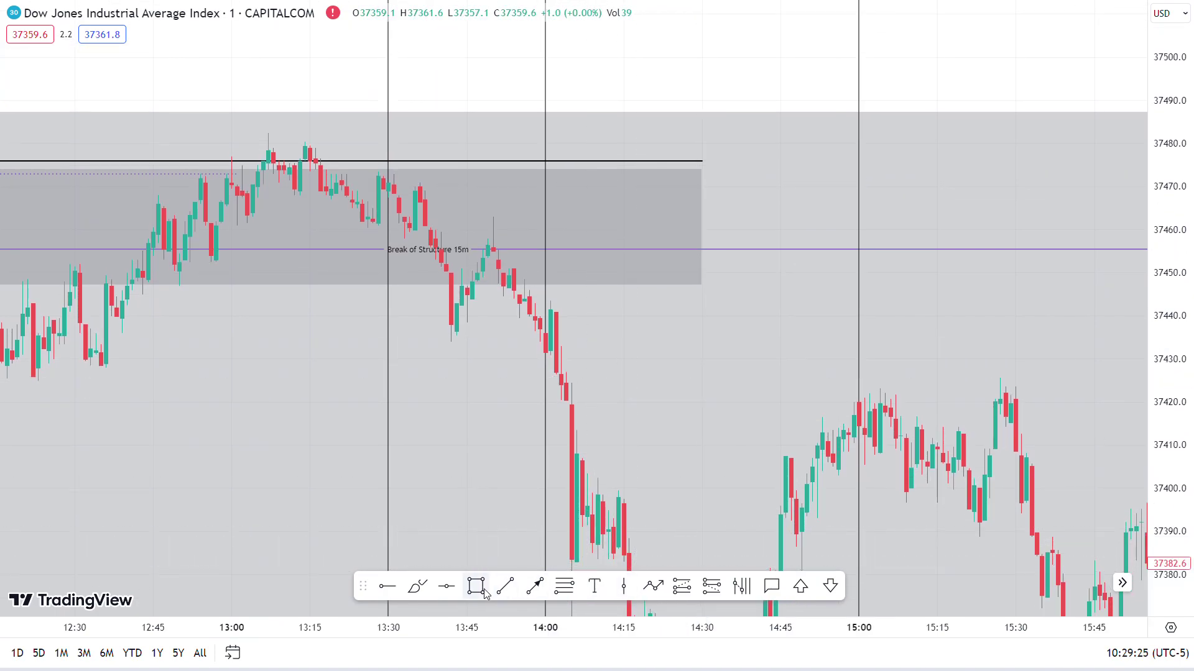
left_click(711, 586)
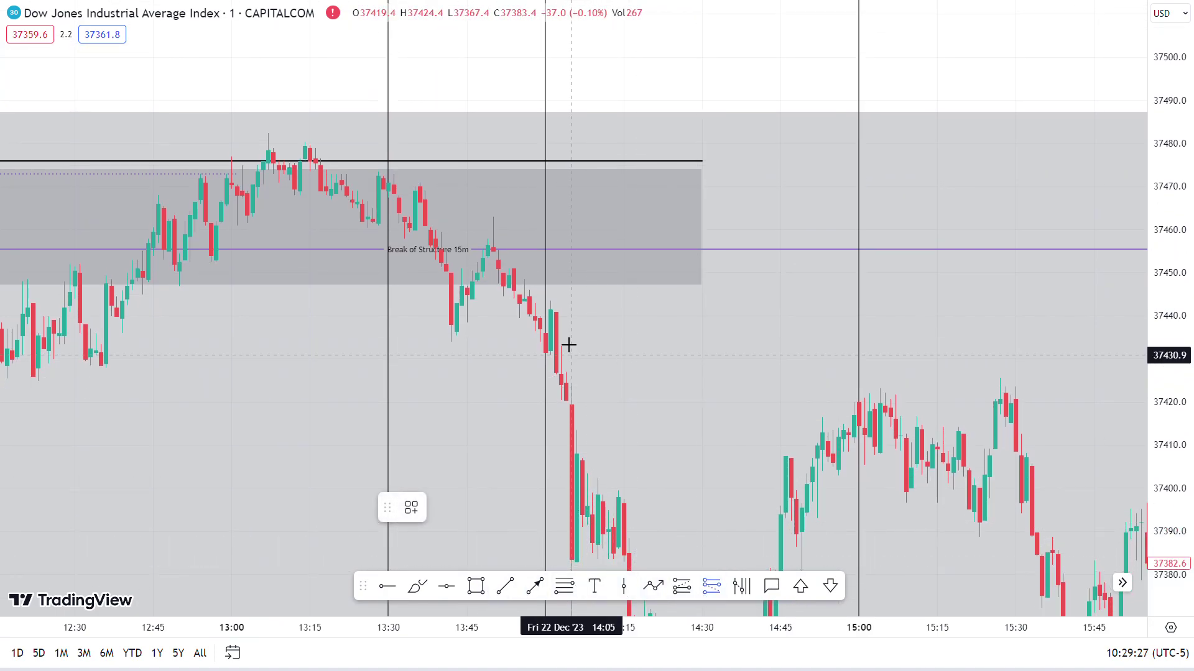
left_click(561, 342)
mouse_move(549, 151)
left_mouse_down()
mouse_move(560, 152)
mouse_move(556, 219)
left_mouse_up()
left_click_drag(1161, 258, 1158, 534)
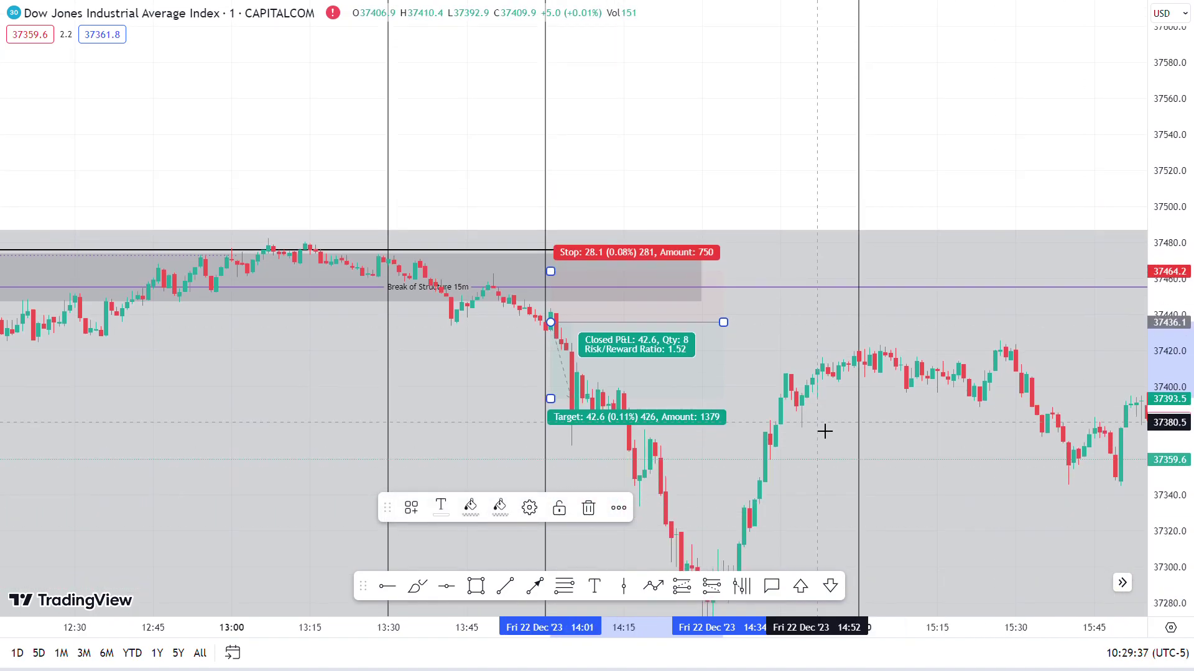
Extend the short position's profit target down to 37248.2, near the spike low before 09:00.
scroll(824, 450, "down", 4)
left_click_drag(562, 189, 581, 56)
scroll(607, 278, "down", 5)
left_click_drag(498, 102, 426, 41)
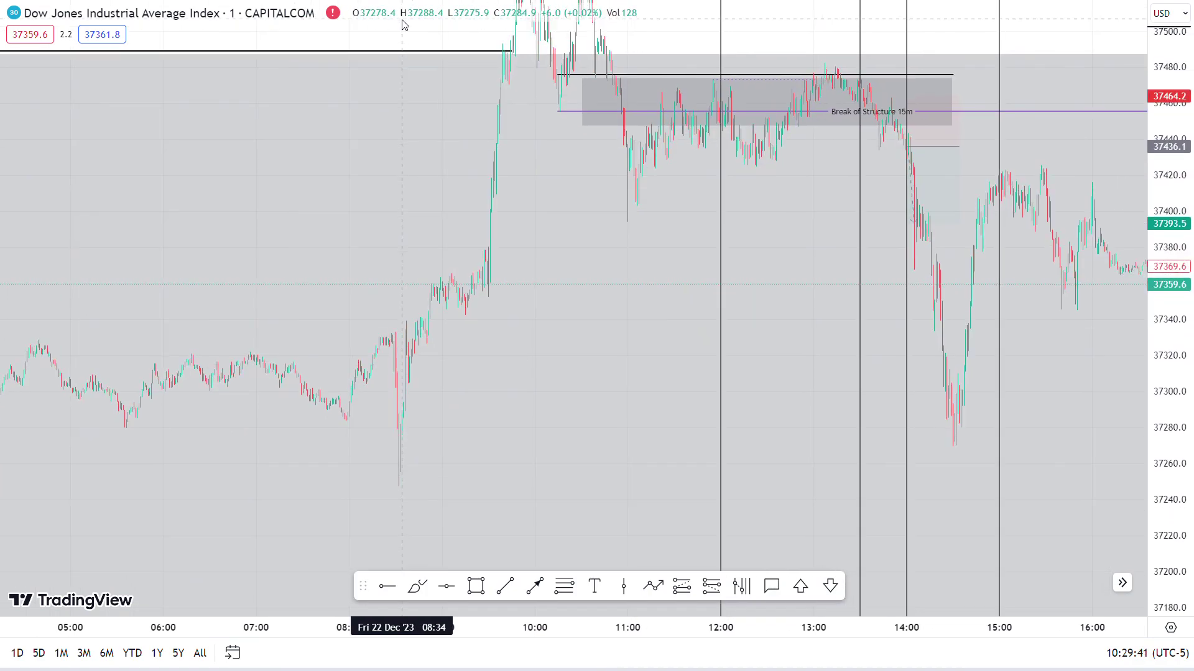
mouse_move(907, 223)
left_mouse_down()
mouse_move(905, 501)
mouse_move(905, 491)
left_mouse_up()
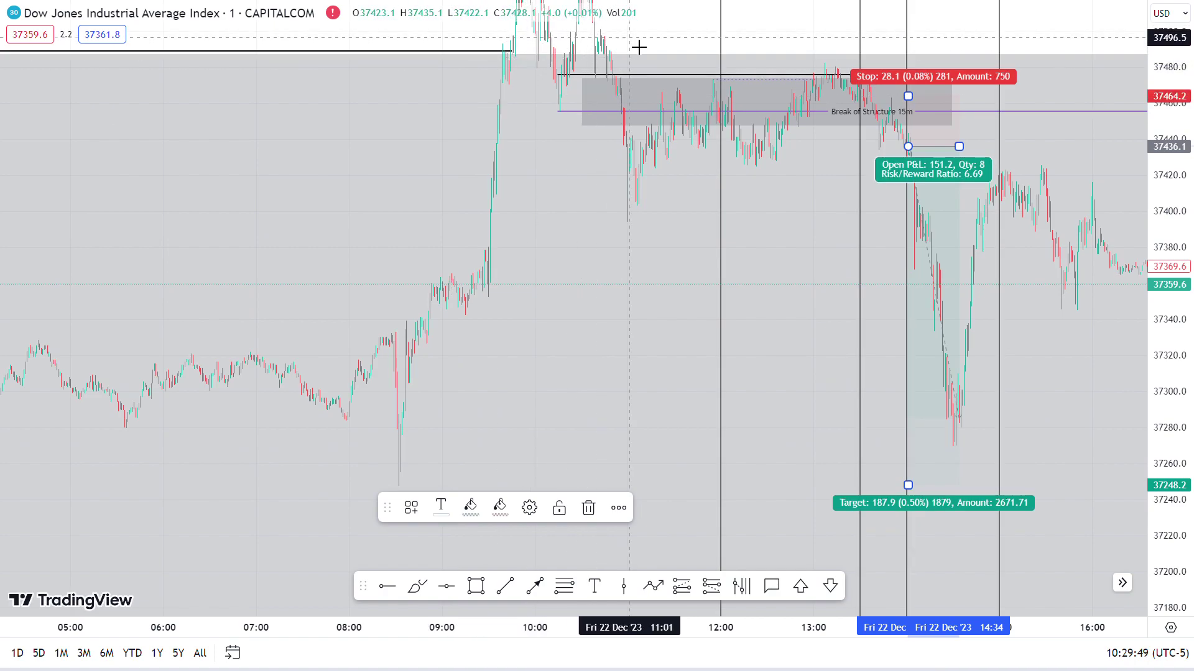
right_click(474, 122)
left_click(669, 41)
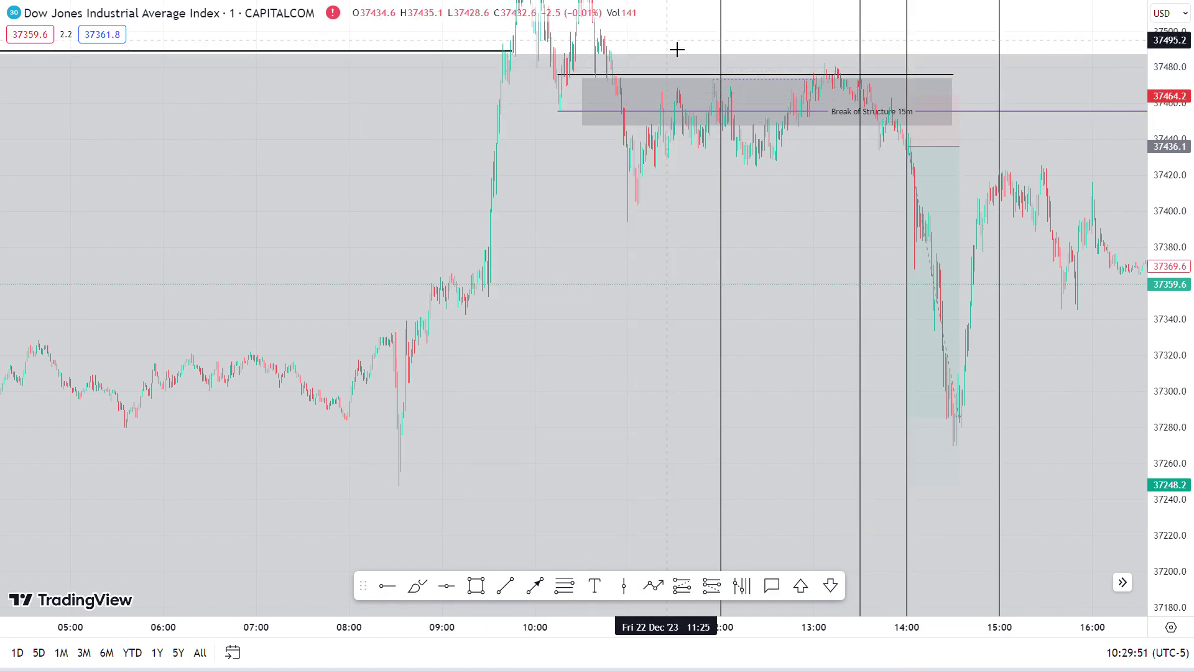
Raise the short position's profit target to 37341.7.
left_click_drag(630, 61, 421, 156)
scroll(421, 156, "up", 4)
scroll(430, 164, "up", 2)
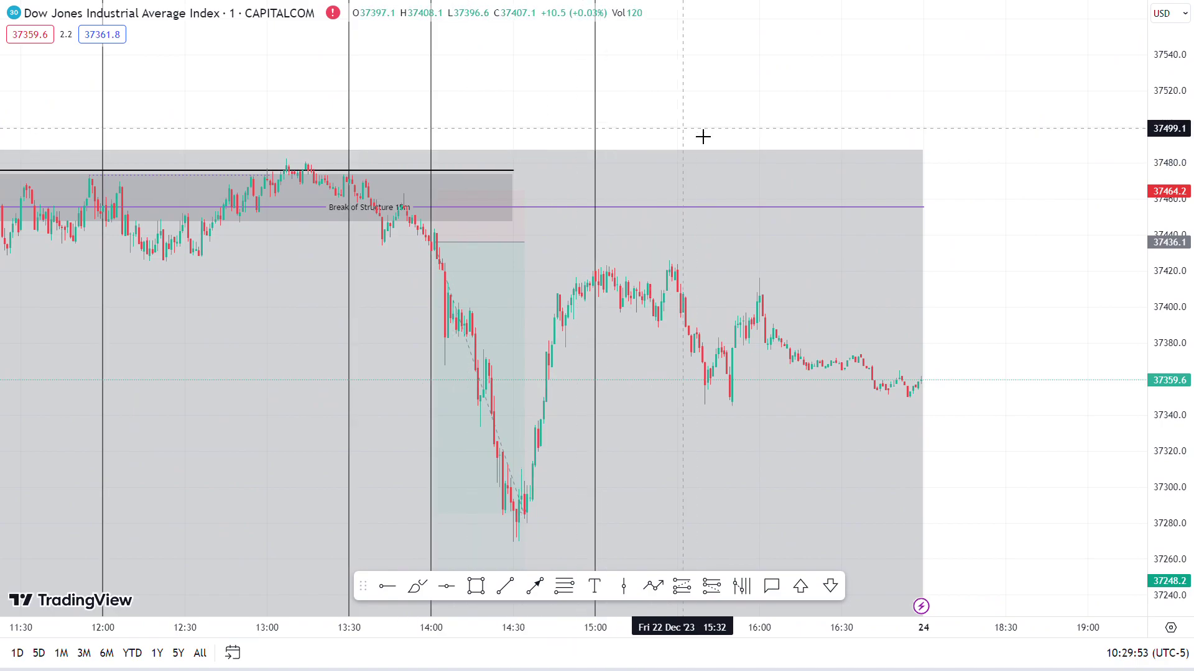
left_click_drag(700, 133, 978, 123)
scroll(782, 204, "down", 3)
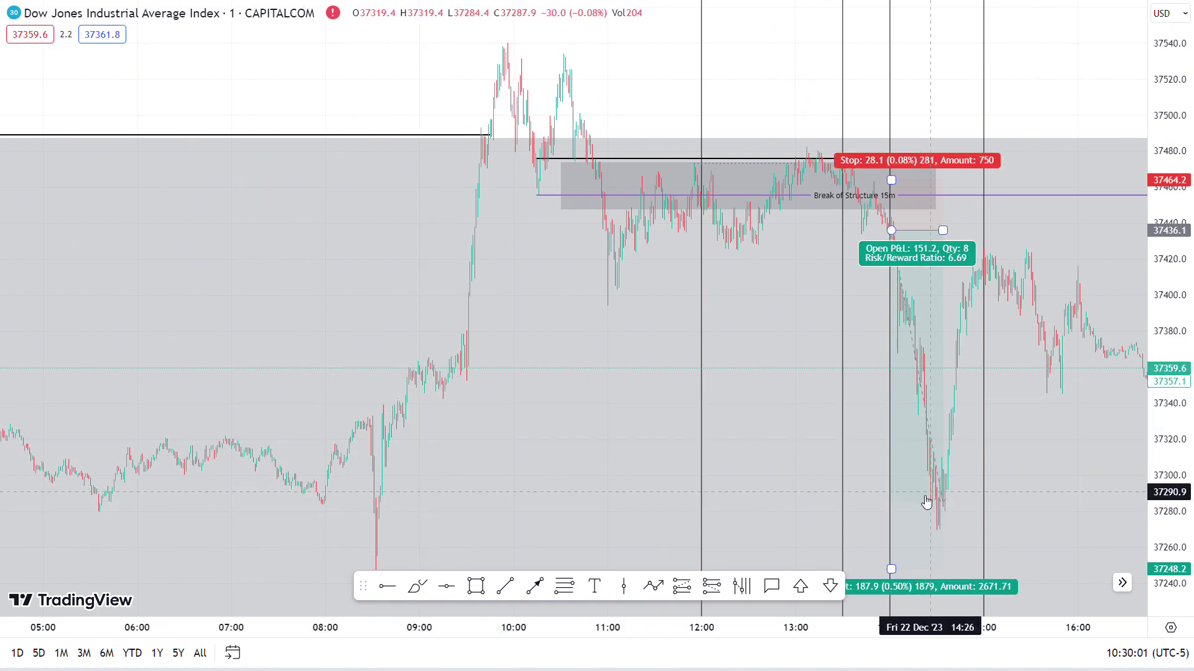
left_click_drag(917, 567, 911, 407)
left_click(931, 80)
scroll(931, 80, "up", 6)
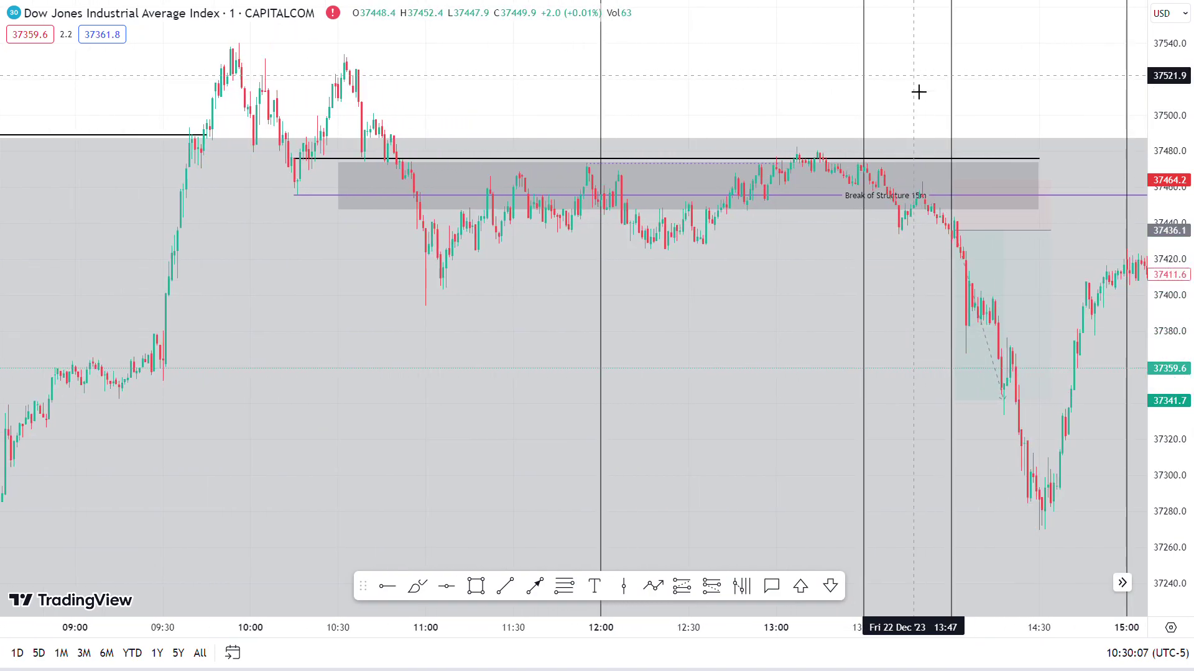
Examine the price action between 12:00 and 15:00 around the short position, the session lines and the Break of Structure 15m line.
right_click(600, 87)
key("Escape")
scroll(758, 84, "up", 2)
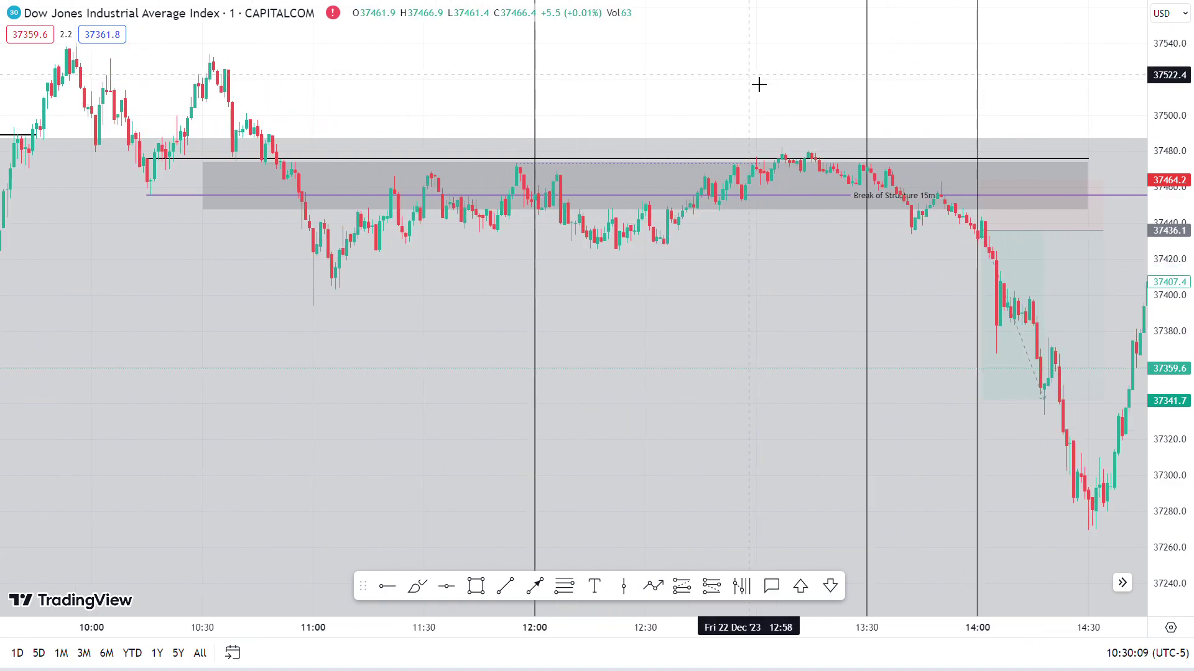
left_click_drag(759, 85, 504, 104)
mouse_move(835, 325)
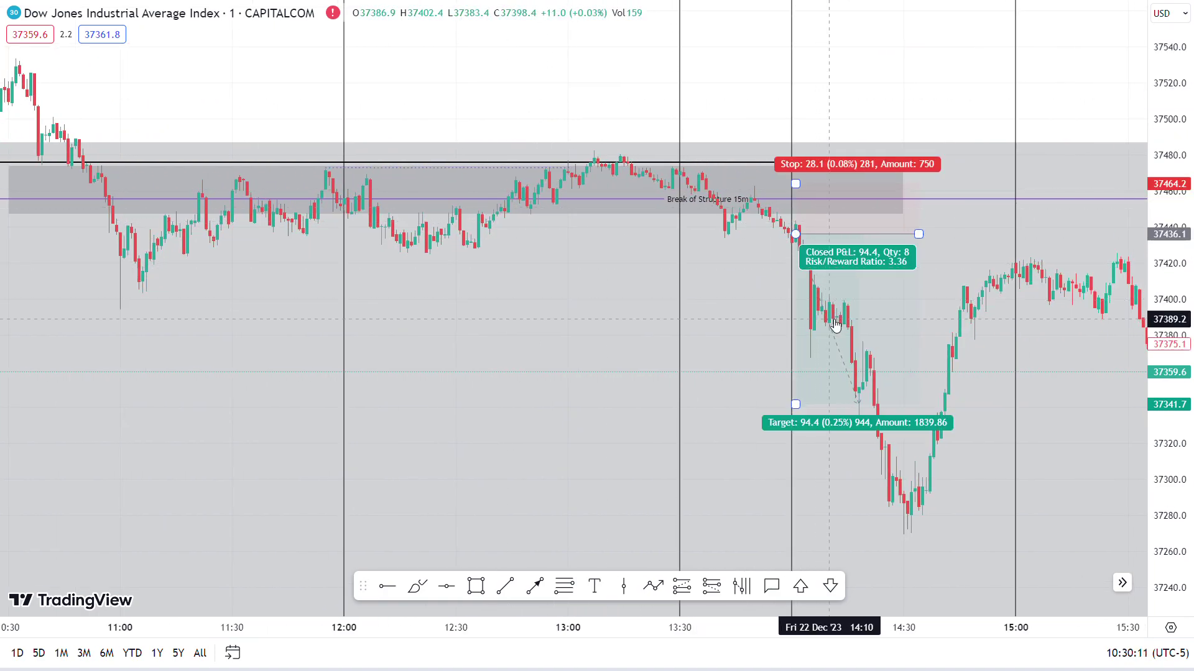
scroll(792, 133, "up", 4)
left_click_drag(719, 101, 826, 133)
left_click_drag(1160, 418, 1162, 176)
scroll(748, 58, "down", 2)
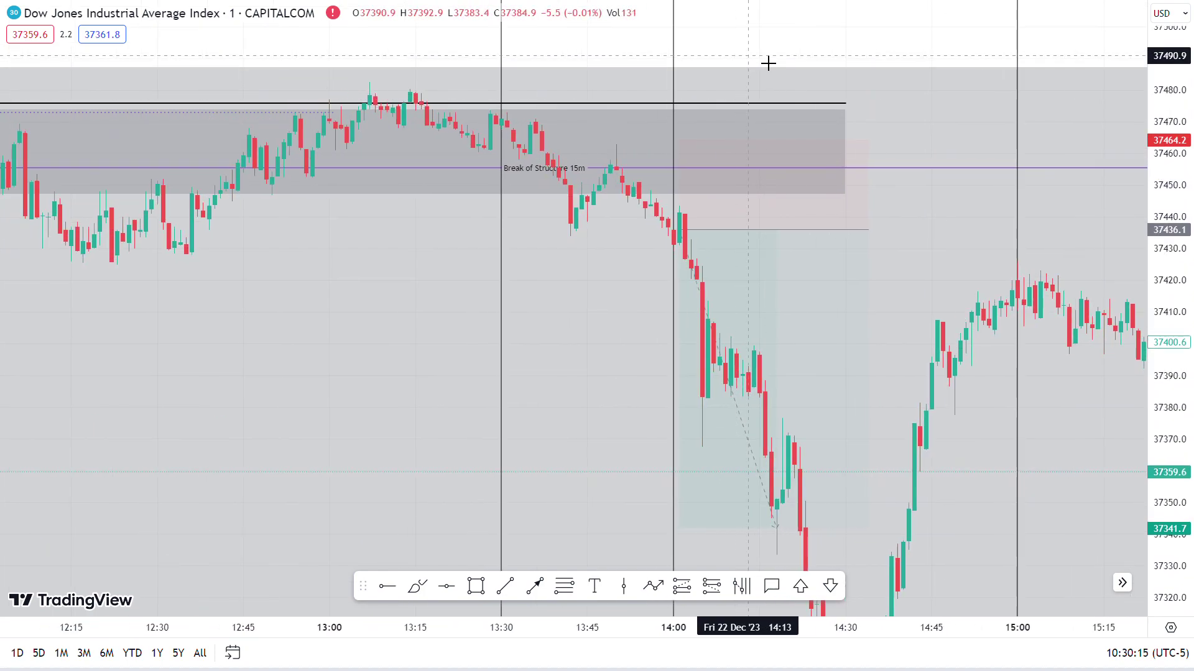
left_click_drag(781, 62, 752, 149)
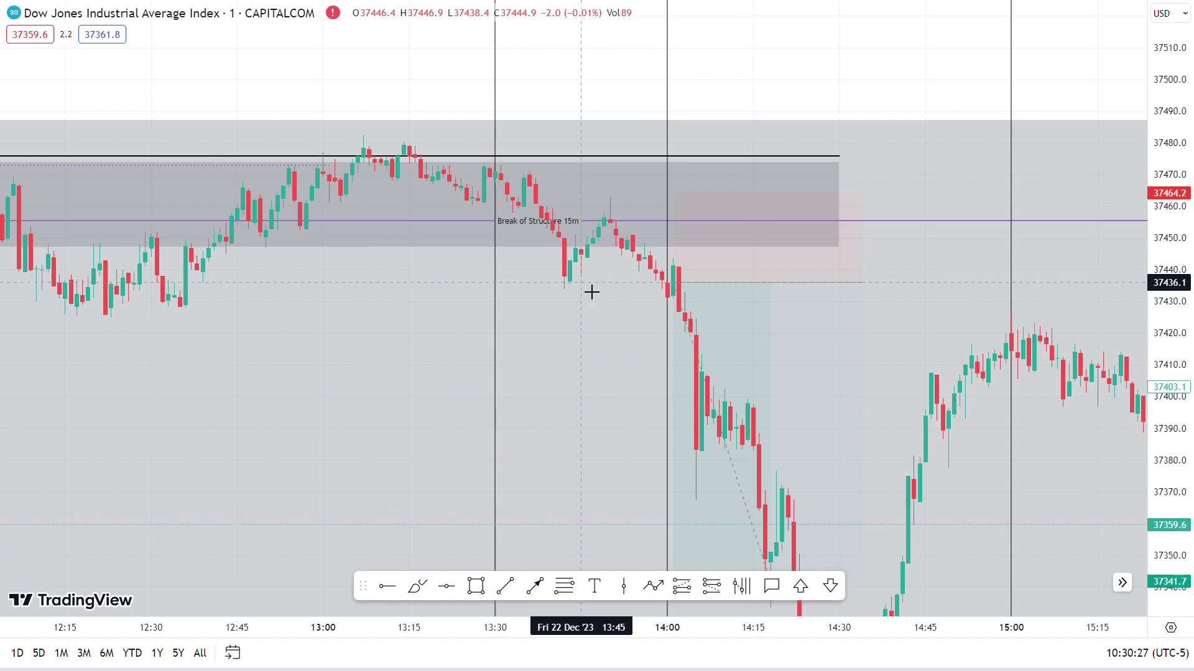
scroll(591, 292, "down", 3)
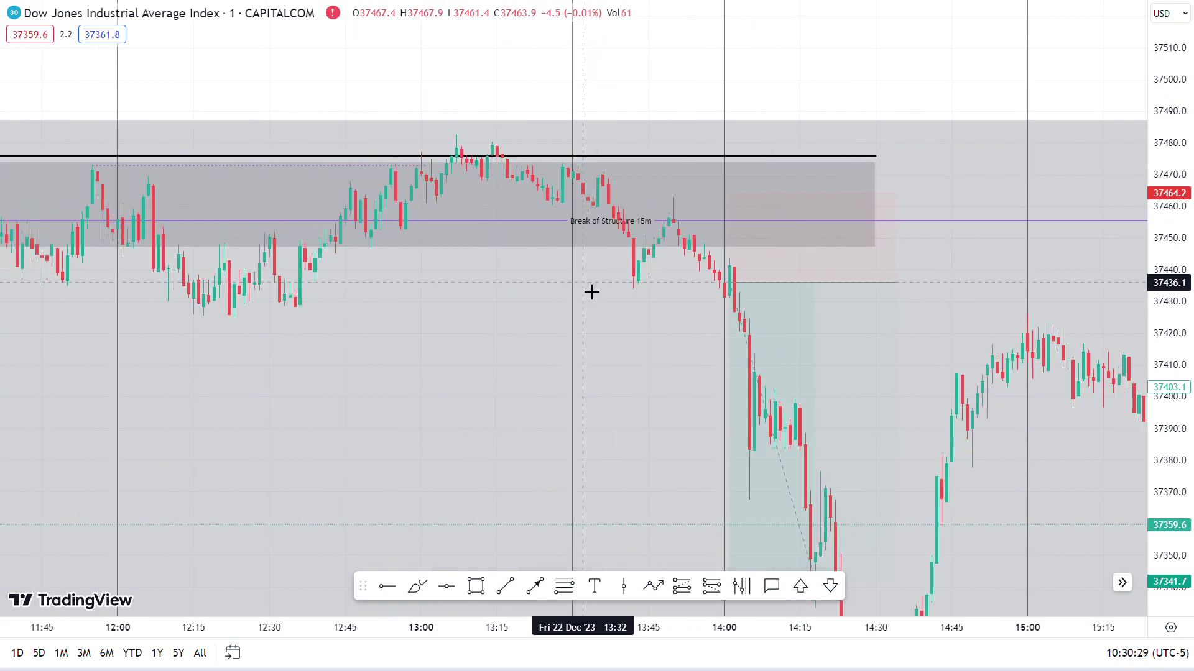
Draw a Fibonacci retracement from the 13:00 high at 37476.9 to 37461.4 at 13:03.
right_click(654, 85)
left_click(655, 85)
left_click(359, 550)
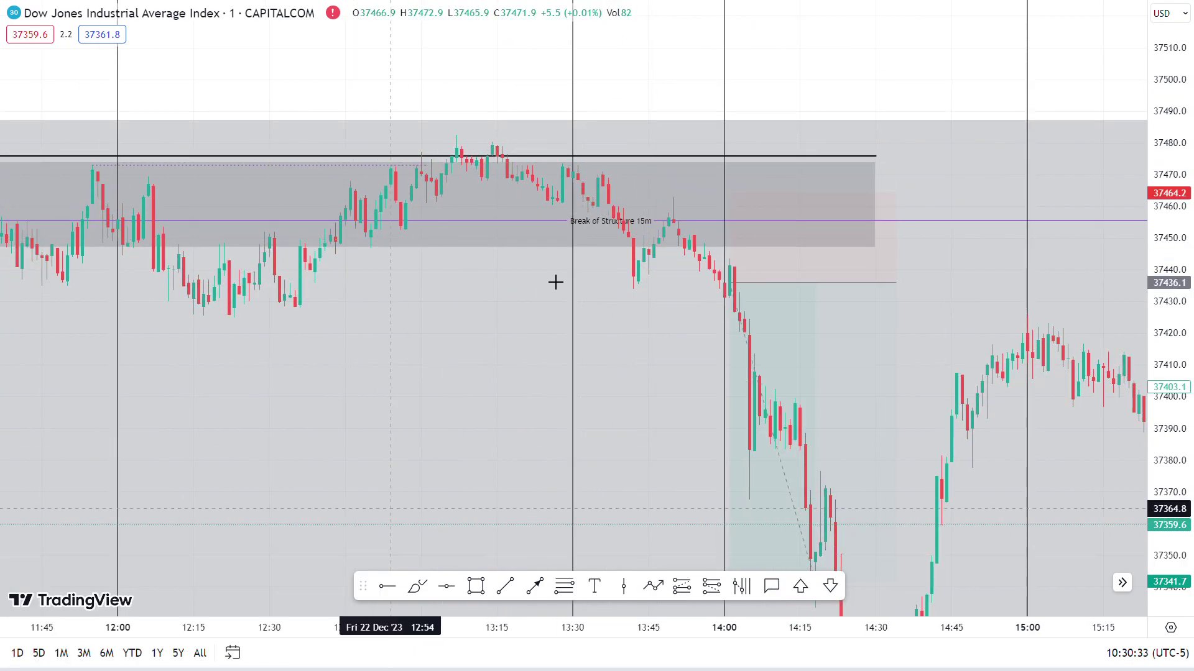
left_click_drag(647, 112, 726, 77)
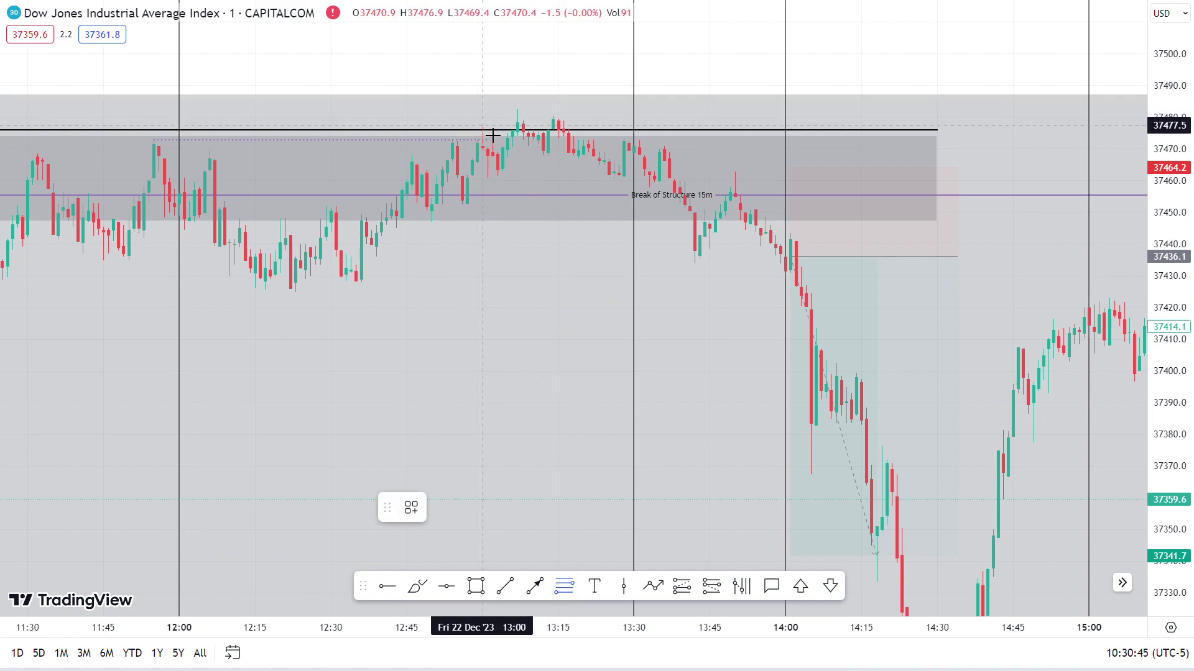
left_click(506, 191)
Move the short position's profit target to 37399.3, in line with the -4 Fibonacci level.
scroll(613, 368, "down", 4)
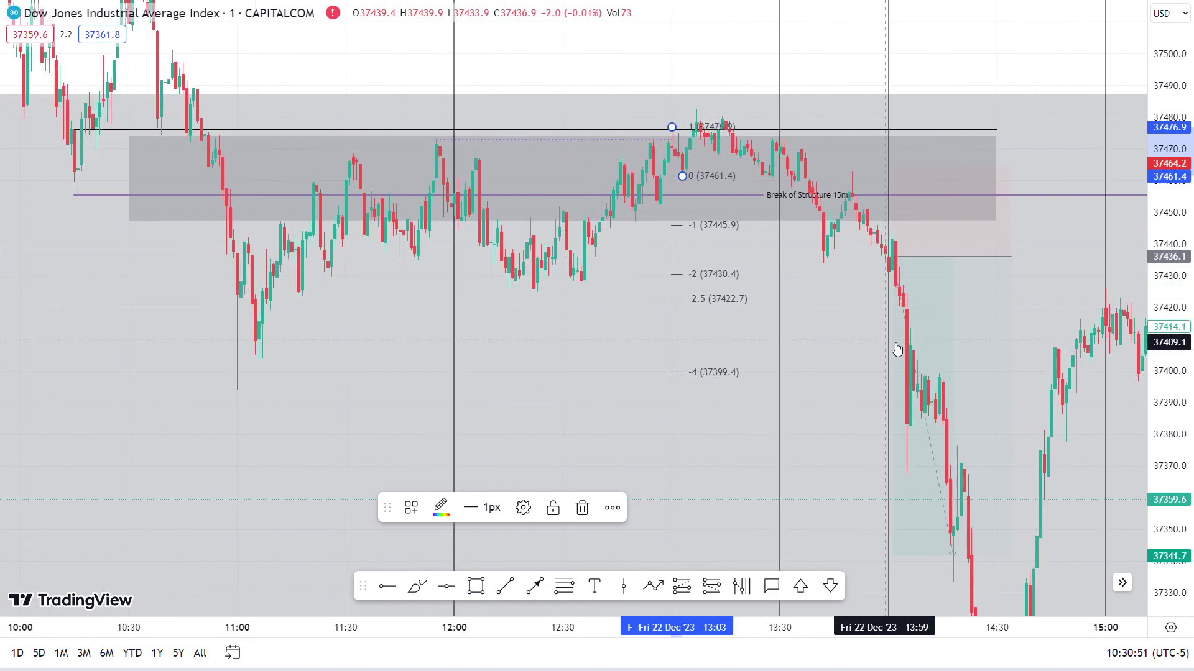
scroll(870, 306, "right", 2)
left_click_drag(797, 570, 789, 381)
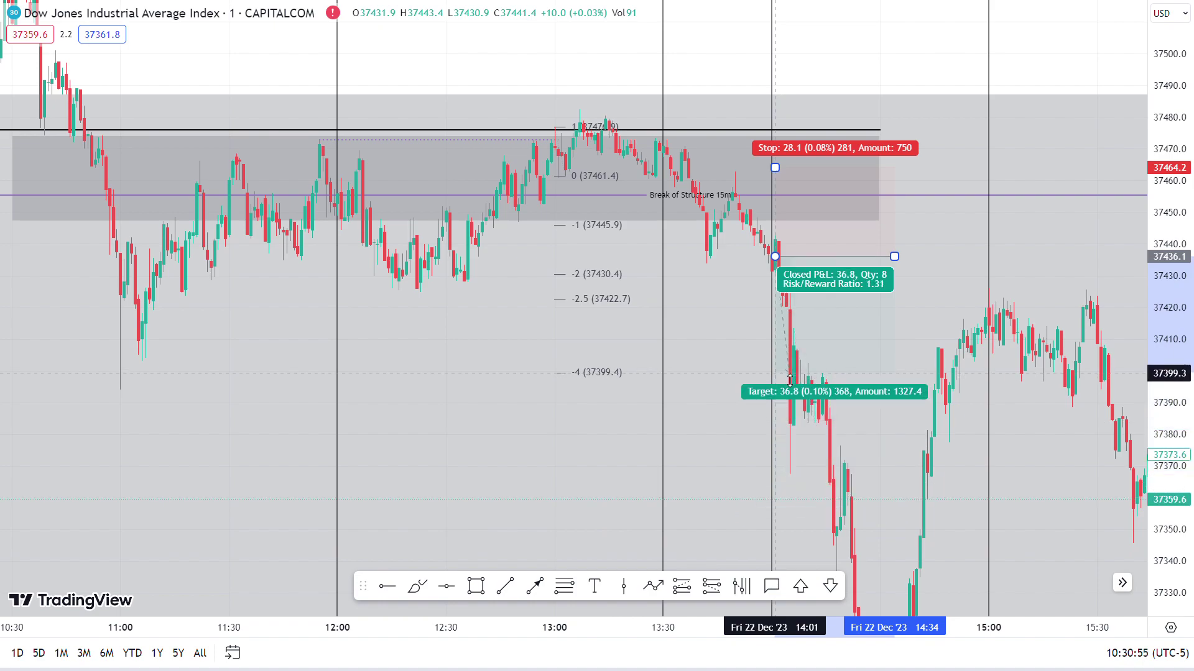
scroll(711, 401, "down", 3)
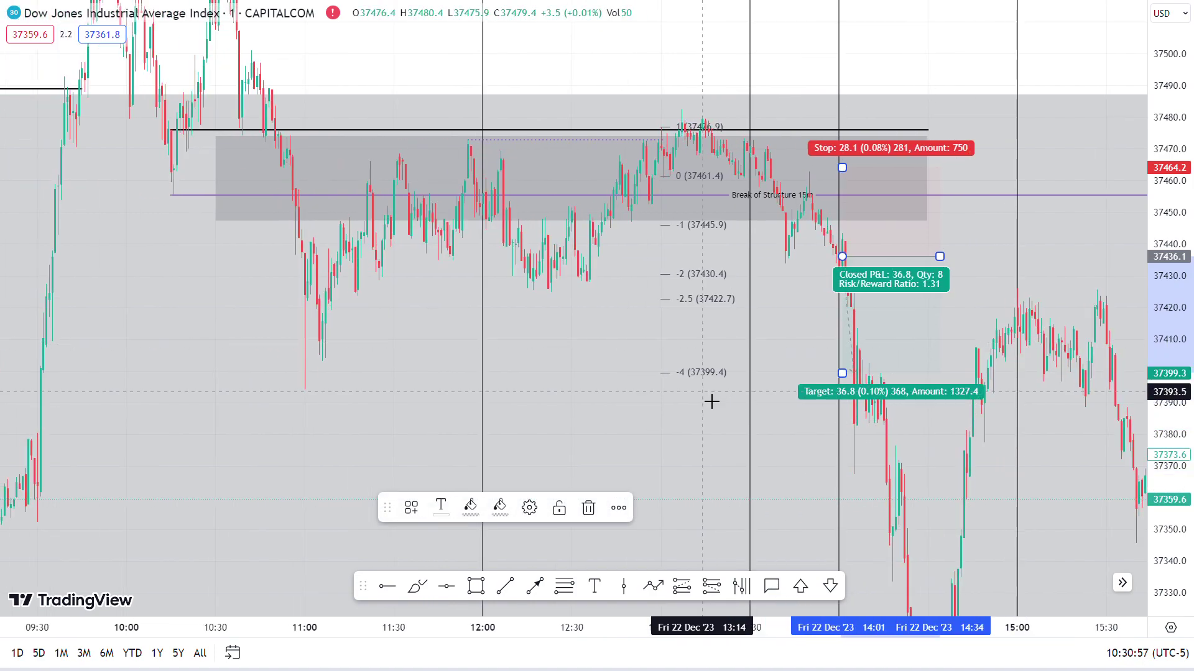
left_click(815, 341)
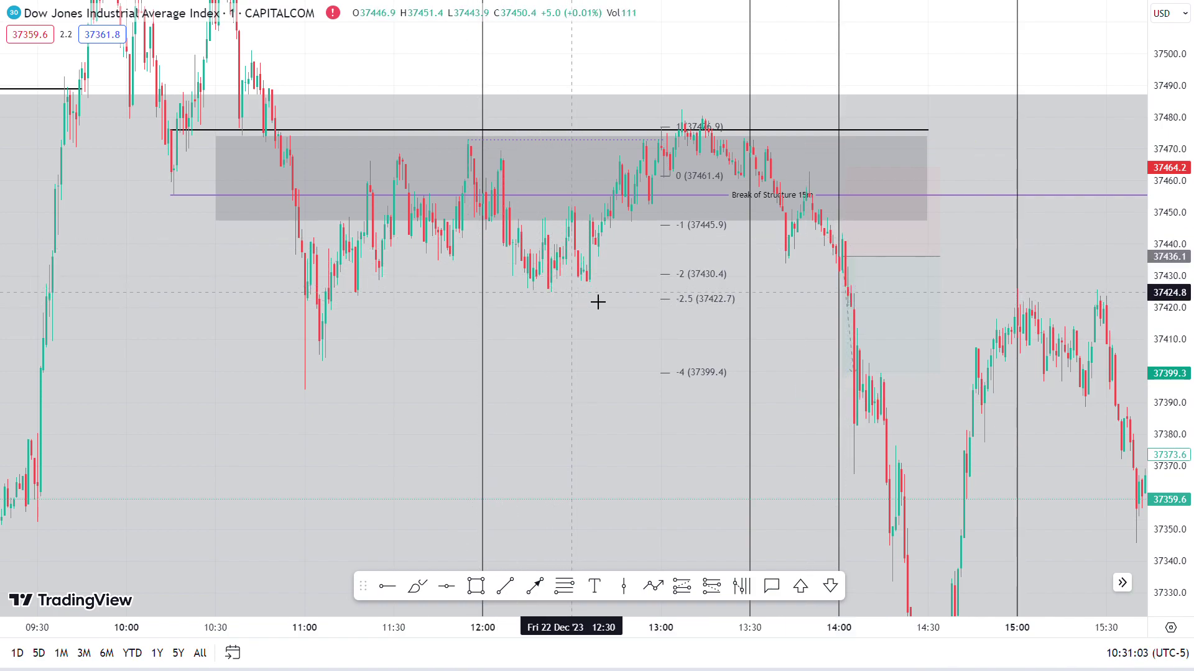
Set the short position's profit target to 37342.0 and deselect the position.
scroll(644, 295, "down", 2)
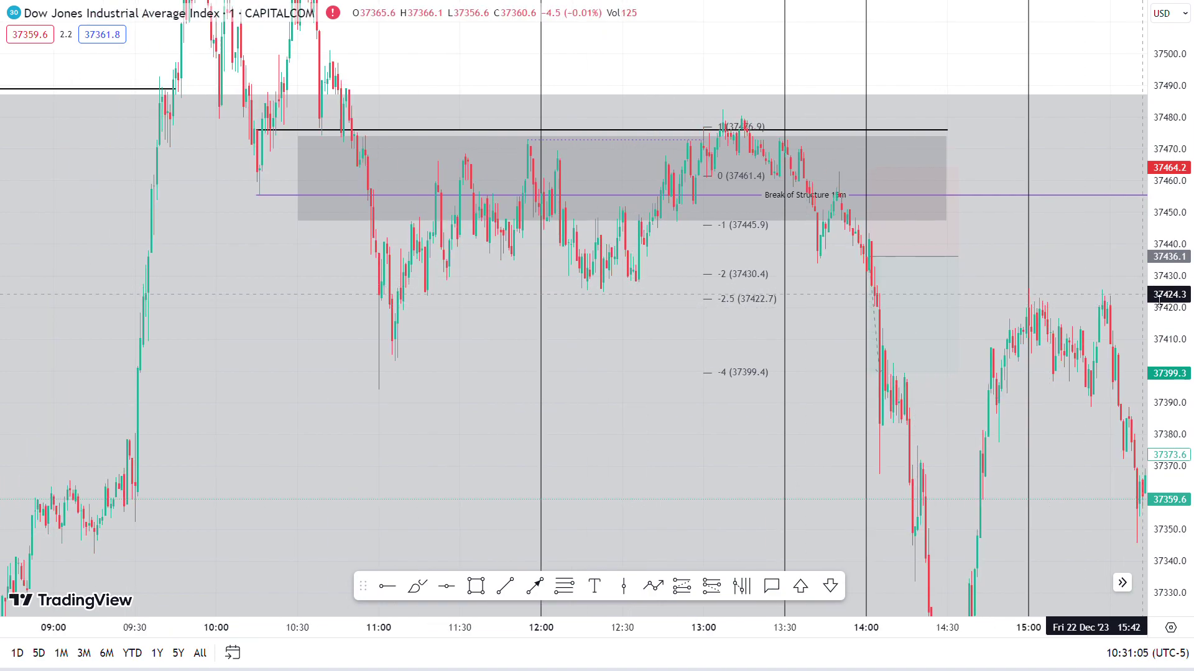
scroll(881, 421, "down", 2)
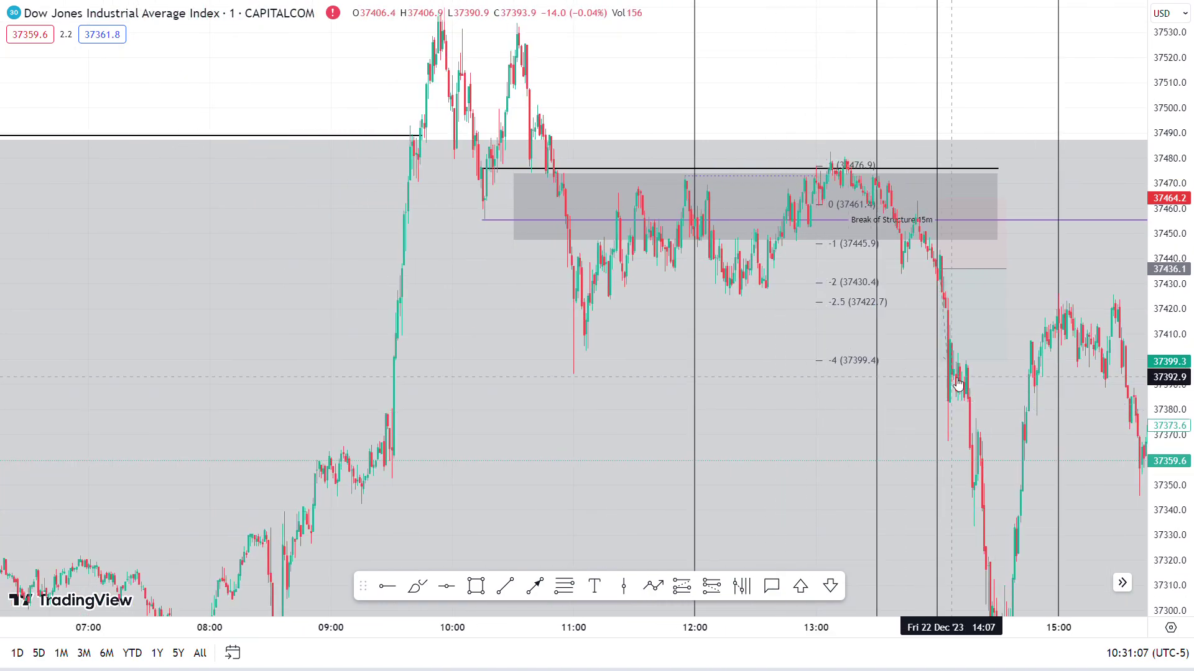
mouse_move(941, 362)
left_click_drag(940, 362, 950, 505)
scroll(768, 343, "up", 1)
scroll(767, 343, "up", 3)
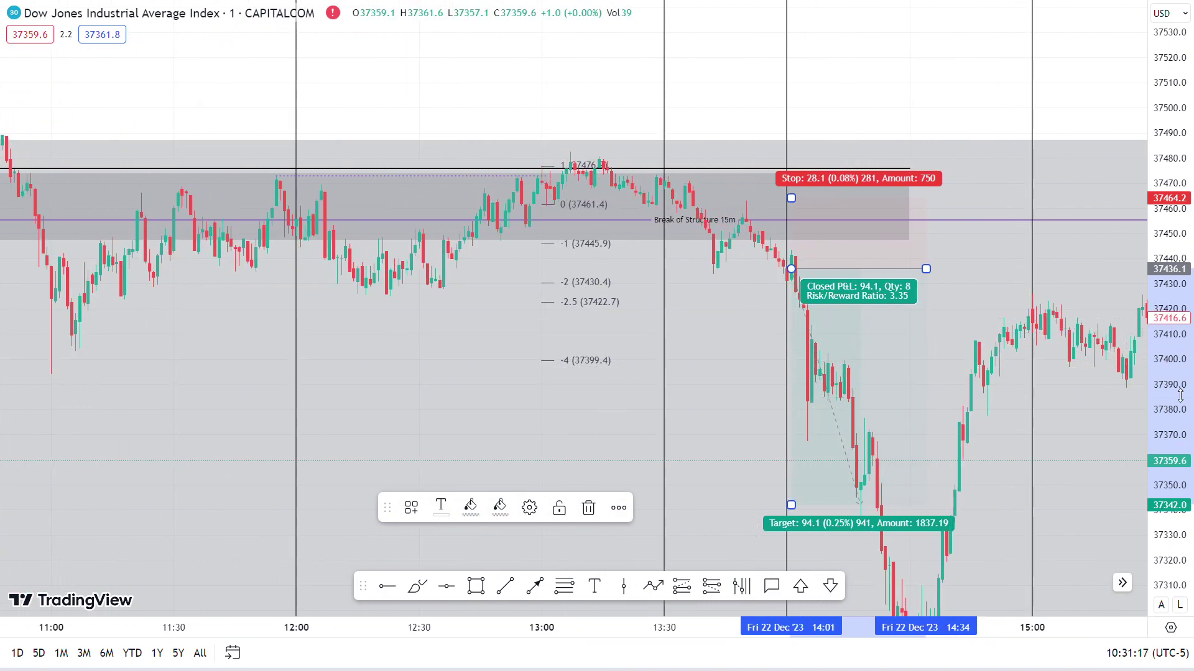
scroll(907, 315, "down", 4)
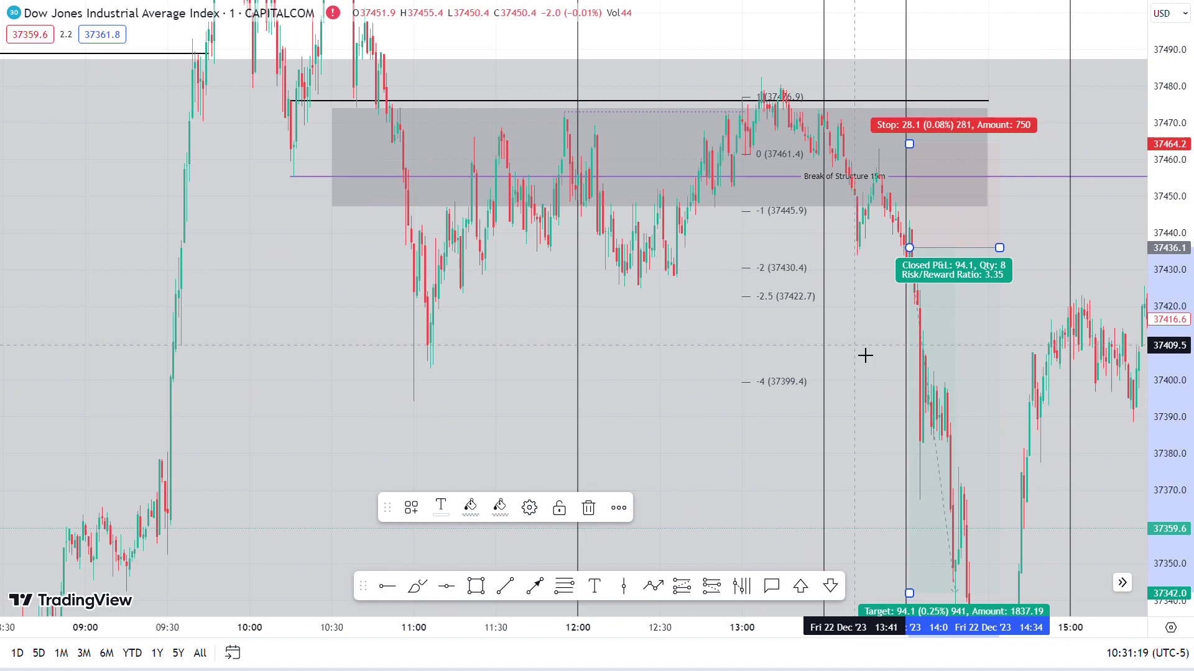
scroll(921, 408, "up", 3)
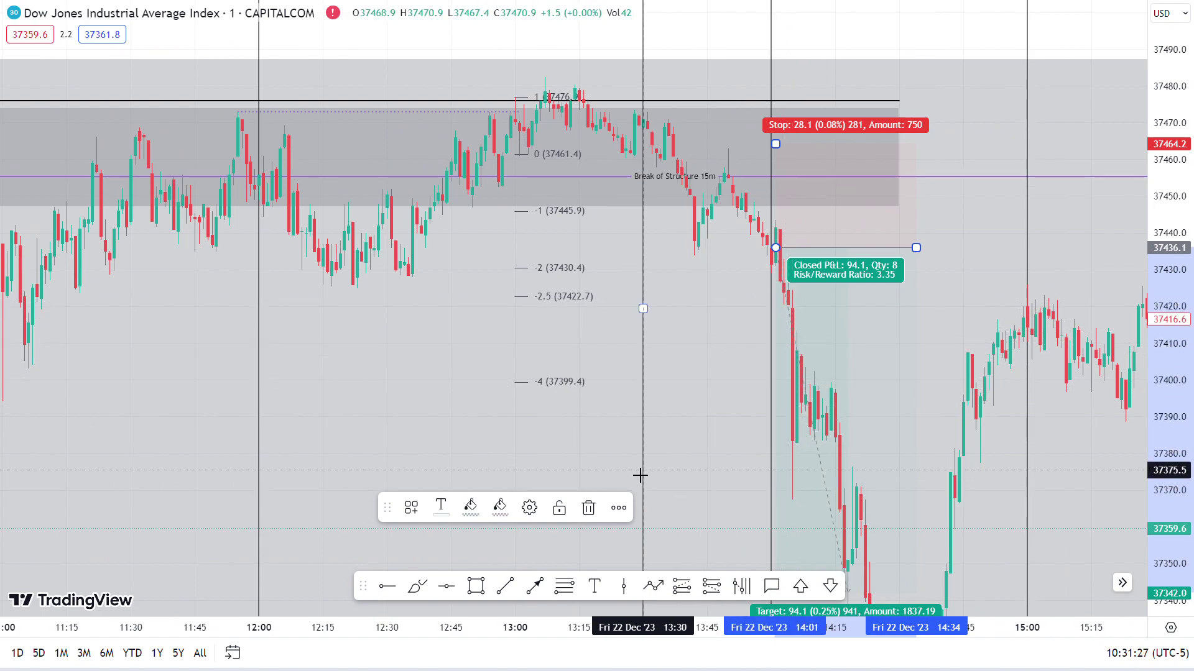
left_click(728, 443)
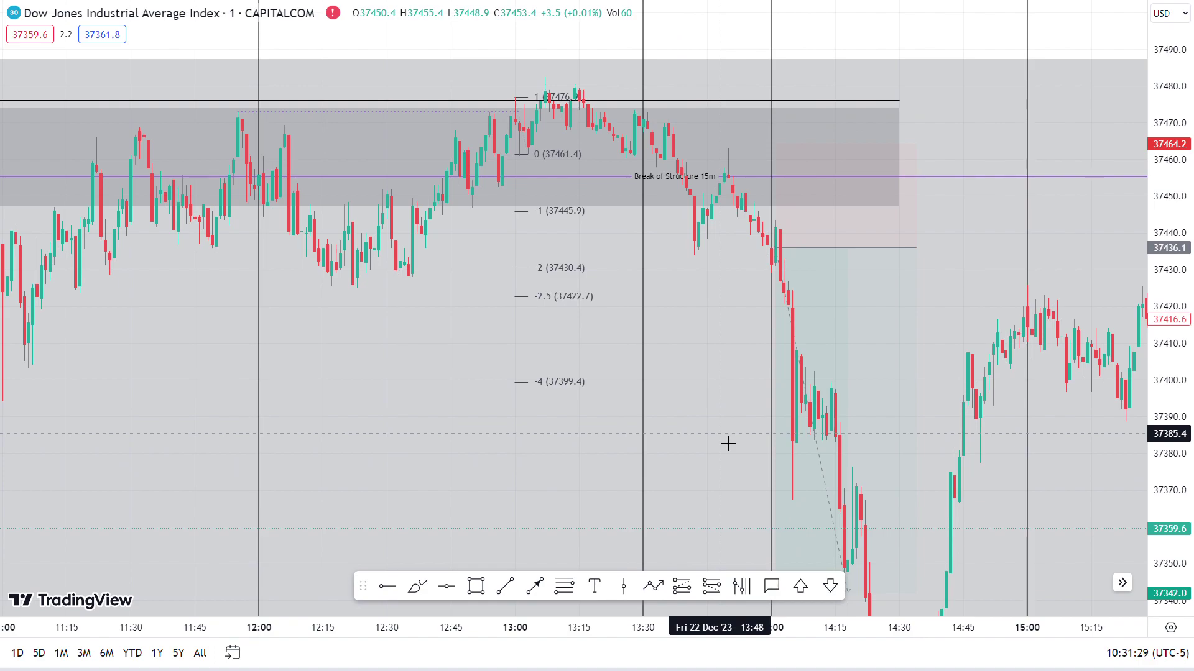
Examine the whole 22 December session on the 1-minute chart, from the overnight lows to the afternoon short position.
left_click_drag(1167, 267, 1165, 529)
scroll(791, 491, "down", 1)
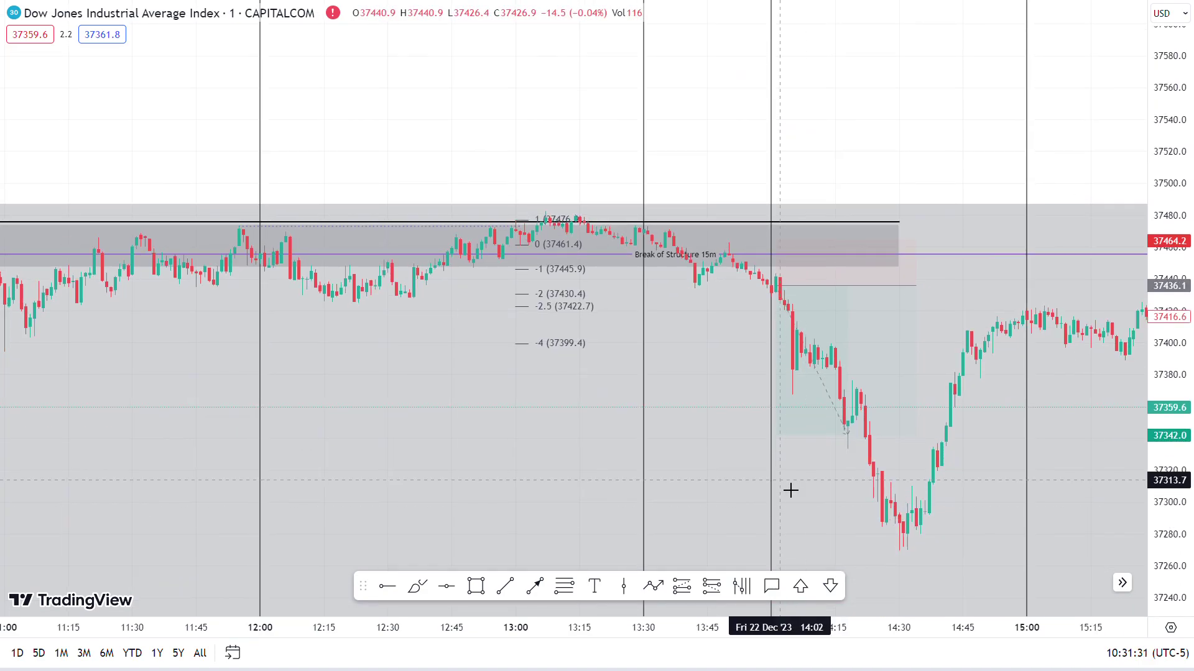
scroll(791, 491, "down", 3)
left_click_drag(834, 234, 781, 118)
scroll(793, 189, "down", 5)
scroll(793, 188, "down", 2)
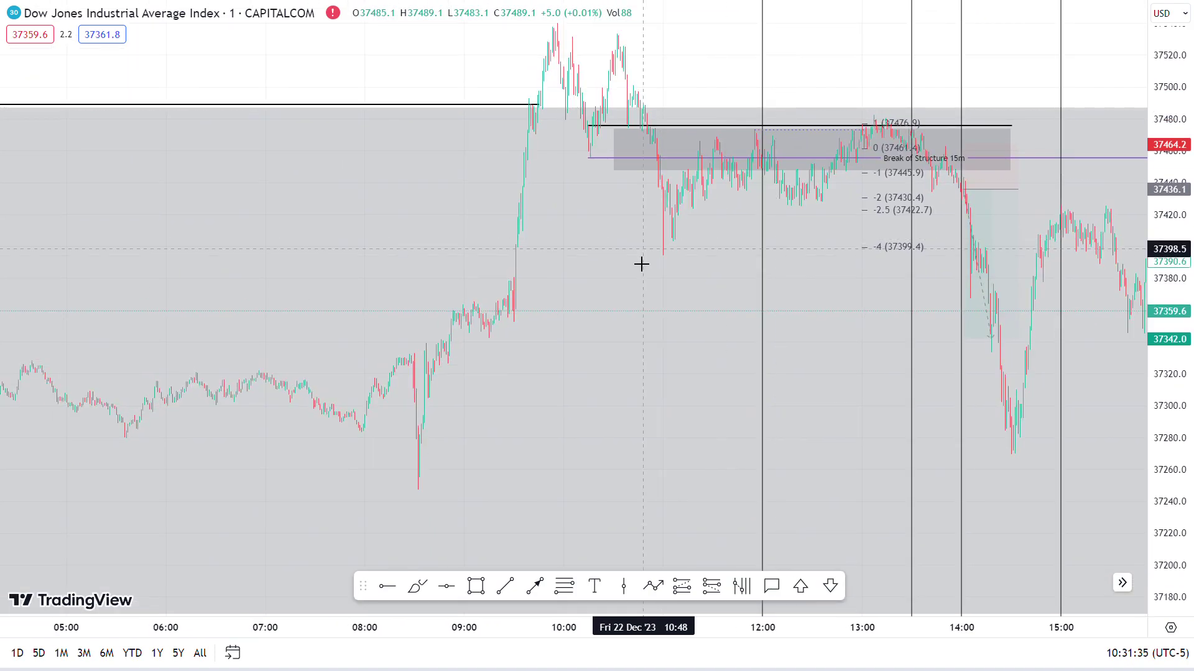
scroll(637, 280, "down", 3)
left_click_drag(587, 97, 608, 125)
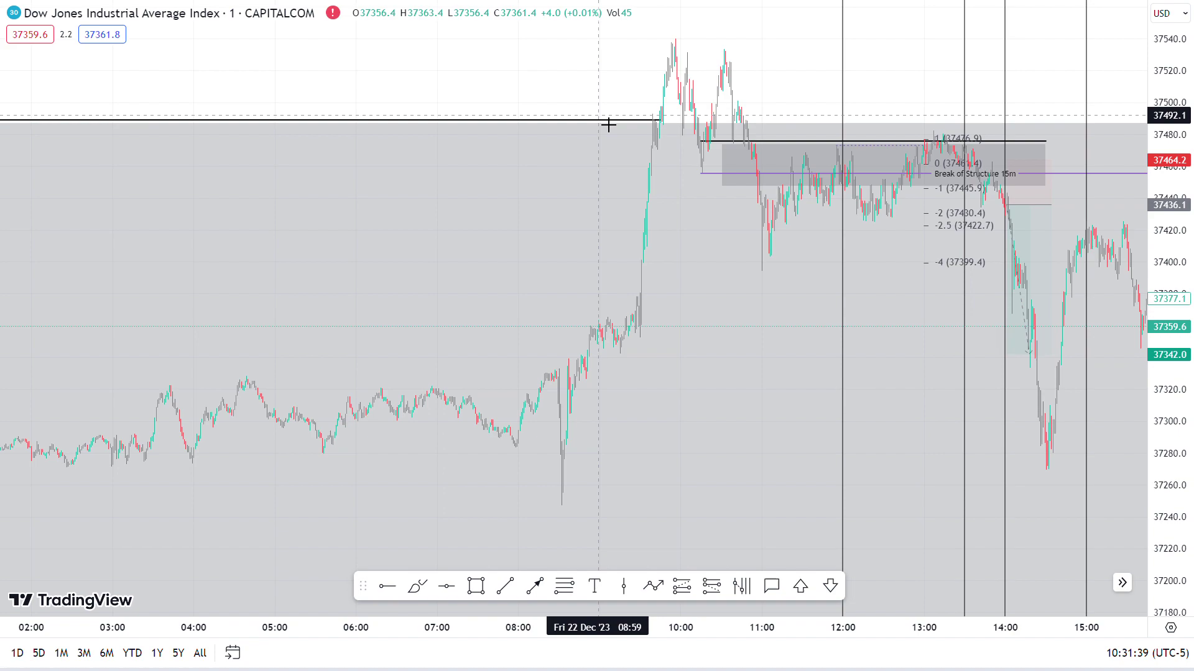
scroll(608, 125, "down", 2)
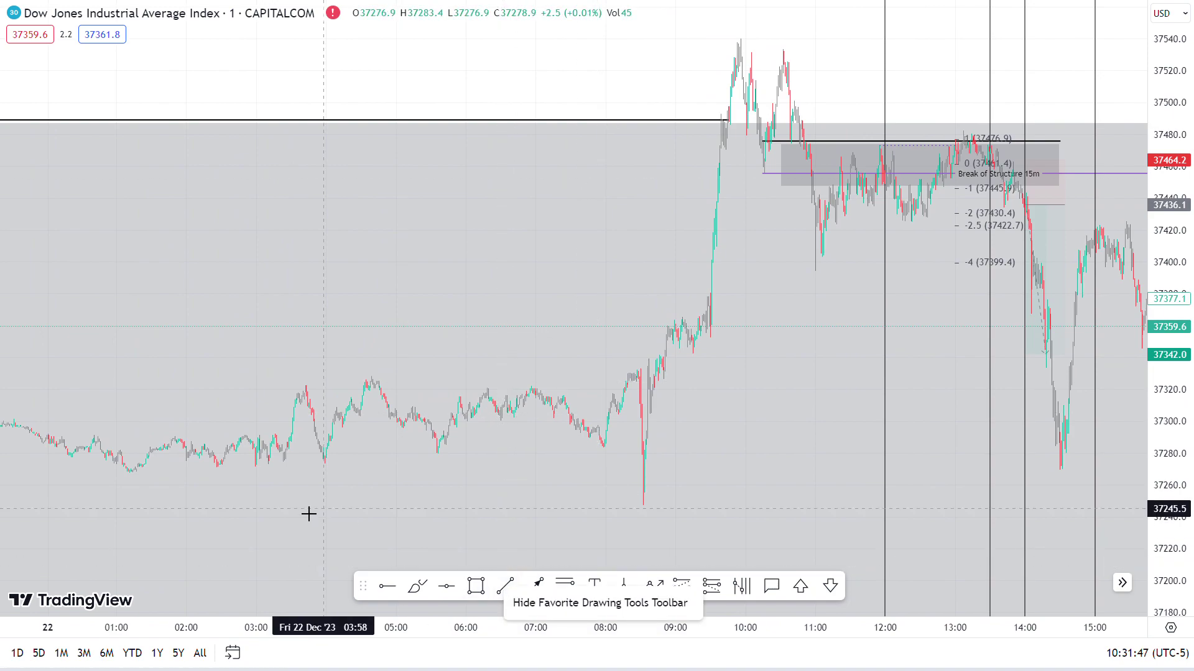
Draw a rectangle around the overnight range from 01:59 to 05:00, between about 37270 and 37329.
left_click(220, 473)
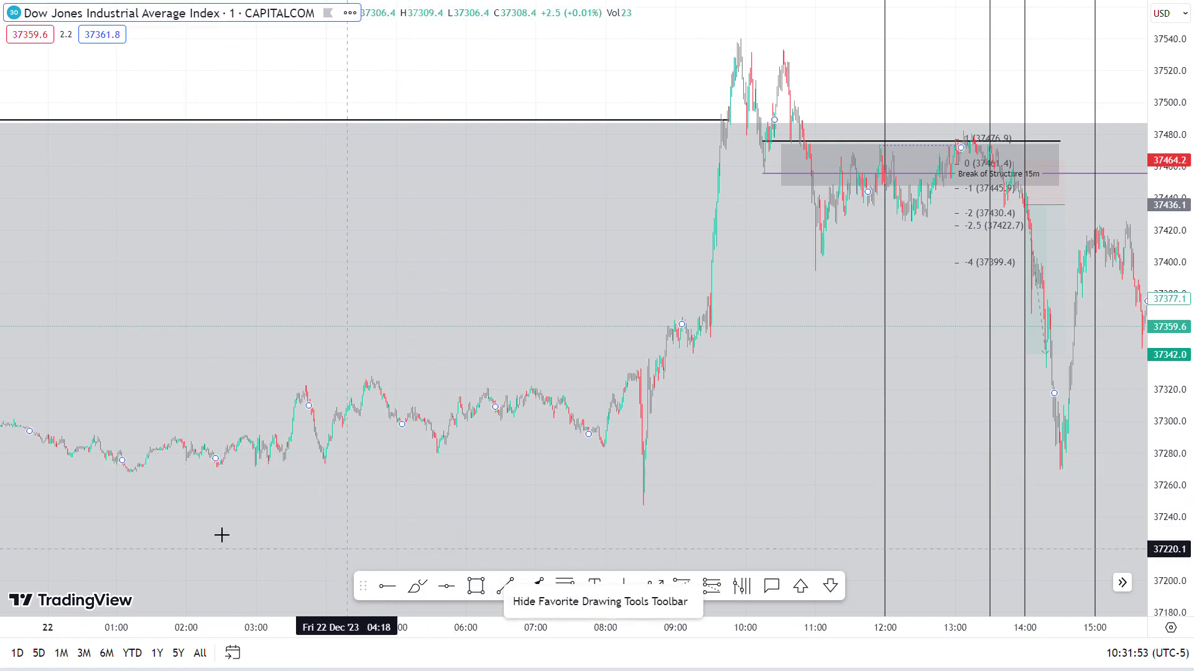
left_click(194, 482)
left_click(505, 586)
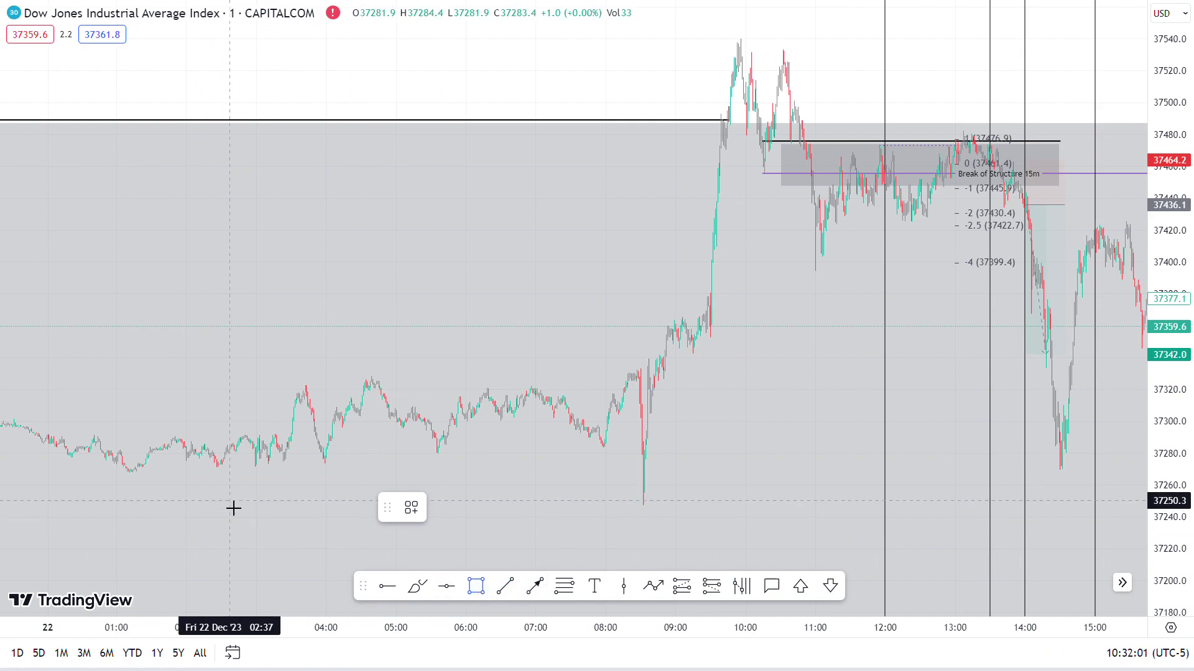
left_click(194, 479)
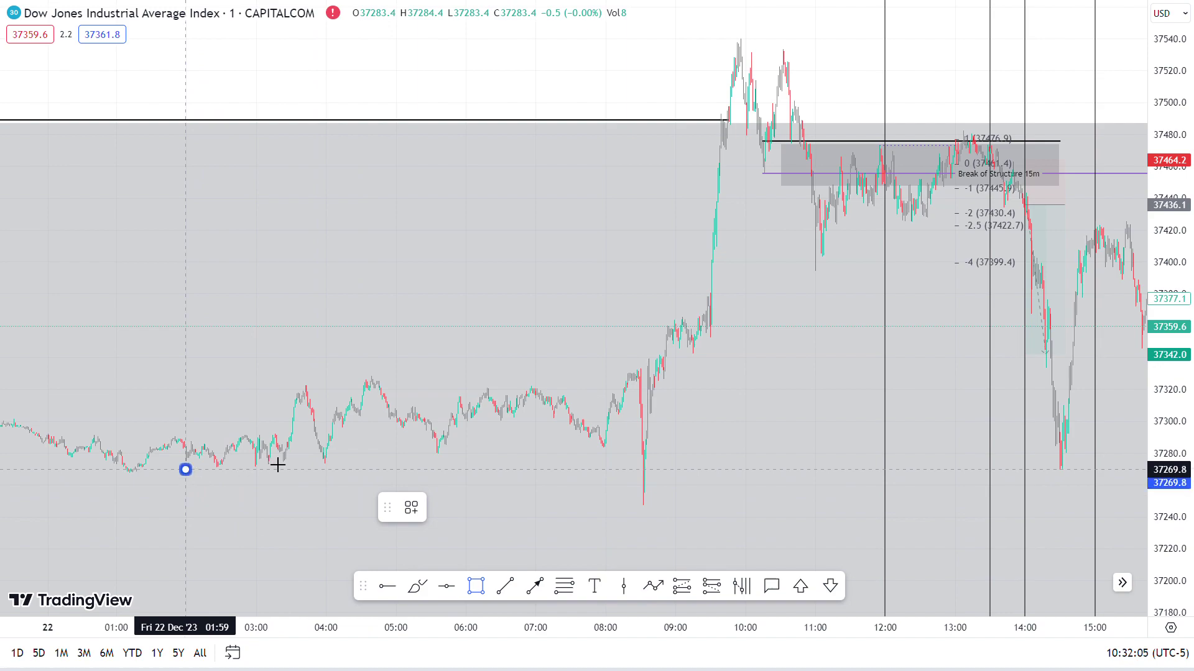
left_click(405, 383)
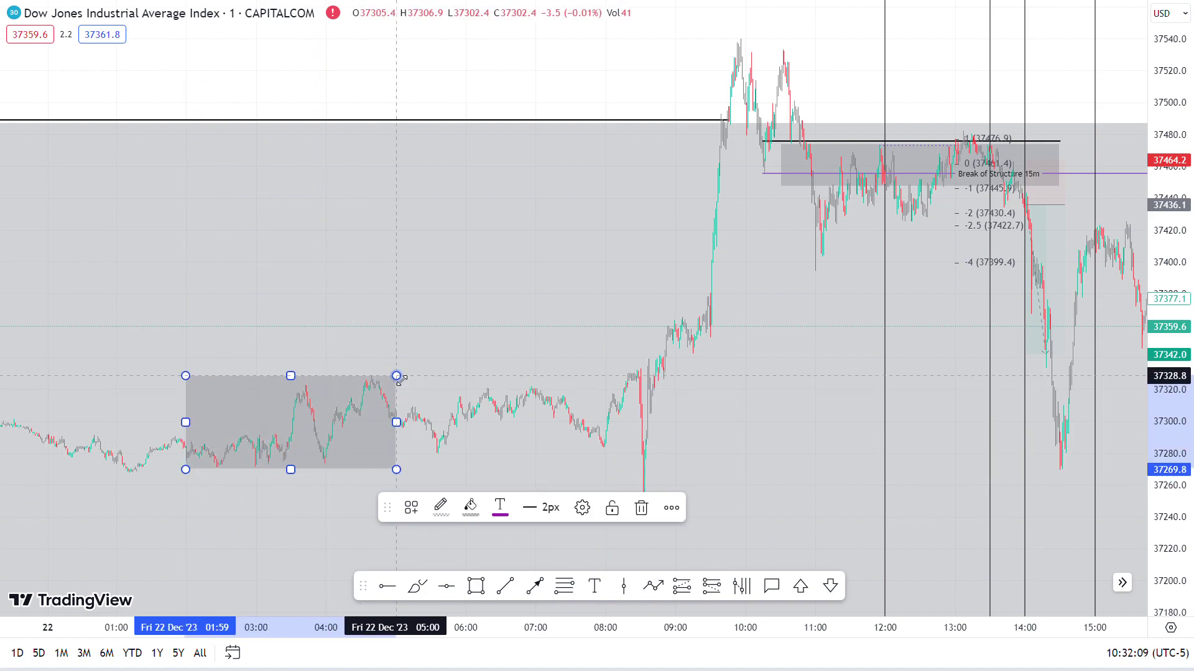
mouse_move(287, 470)
left_mouse_down()
mouse_move(288, 457)
mouse_move(288, 469)
left_mouse_up()
left_click(421, 468)
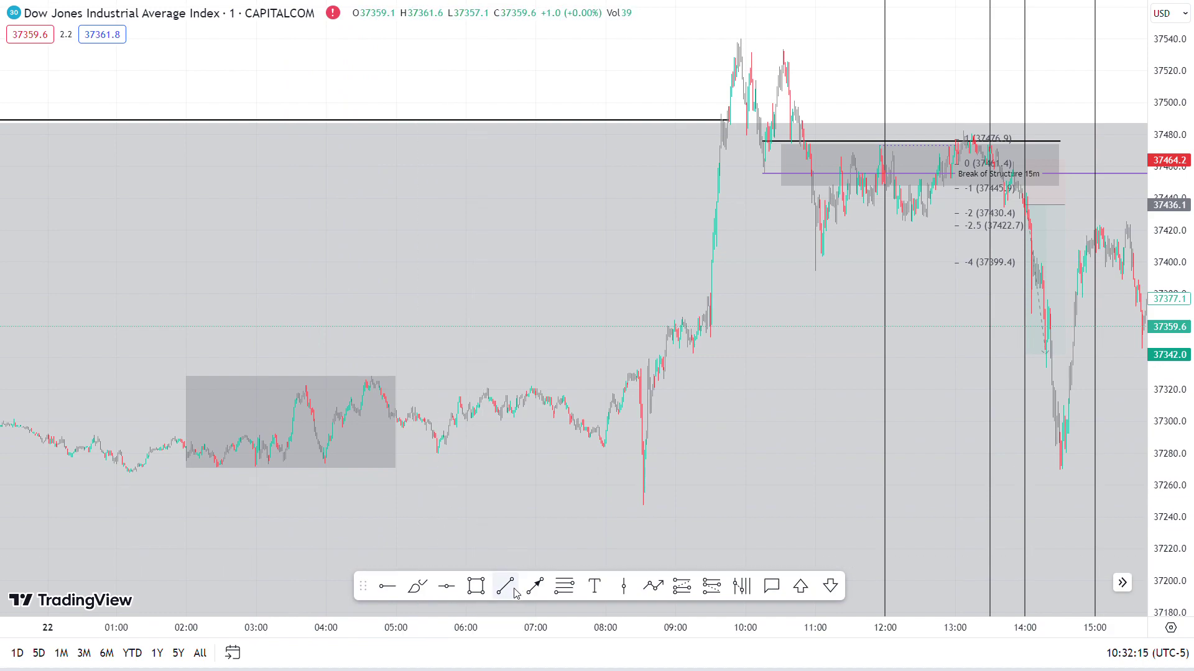
Draw a horizontal ray from the 02:27 low of the overnight range at 37271.4.
left_click(387, 592)
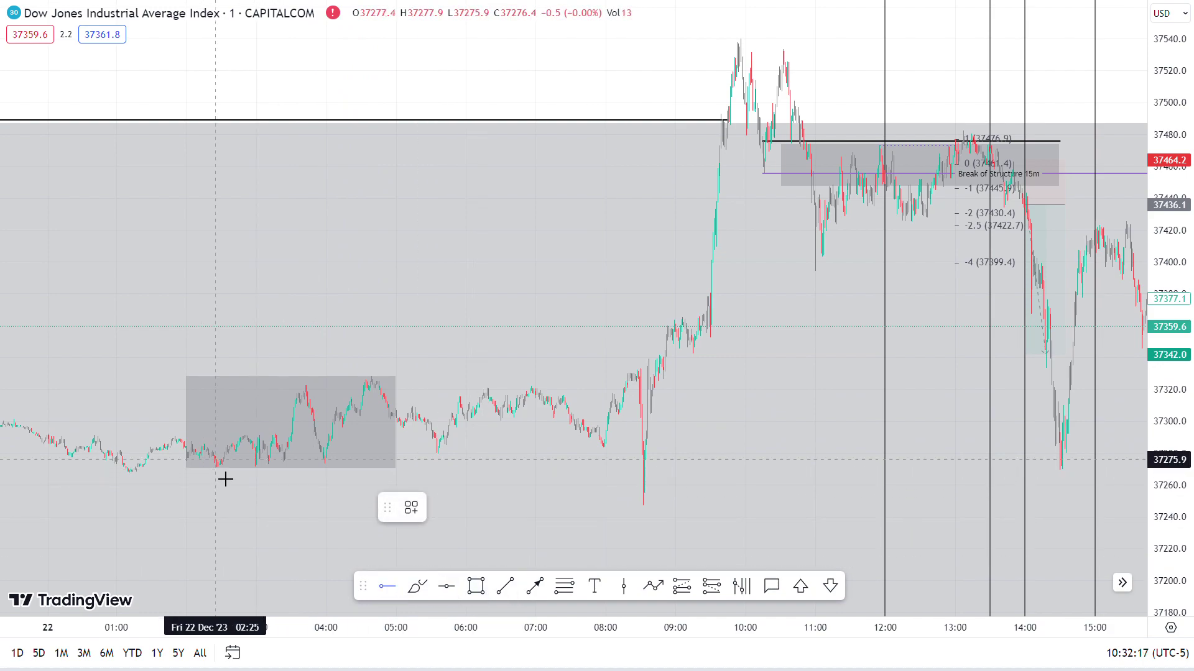
left_click(225, 479)
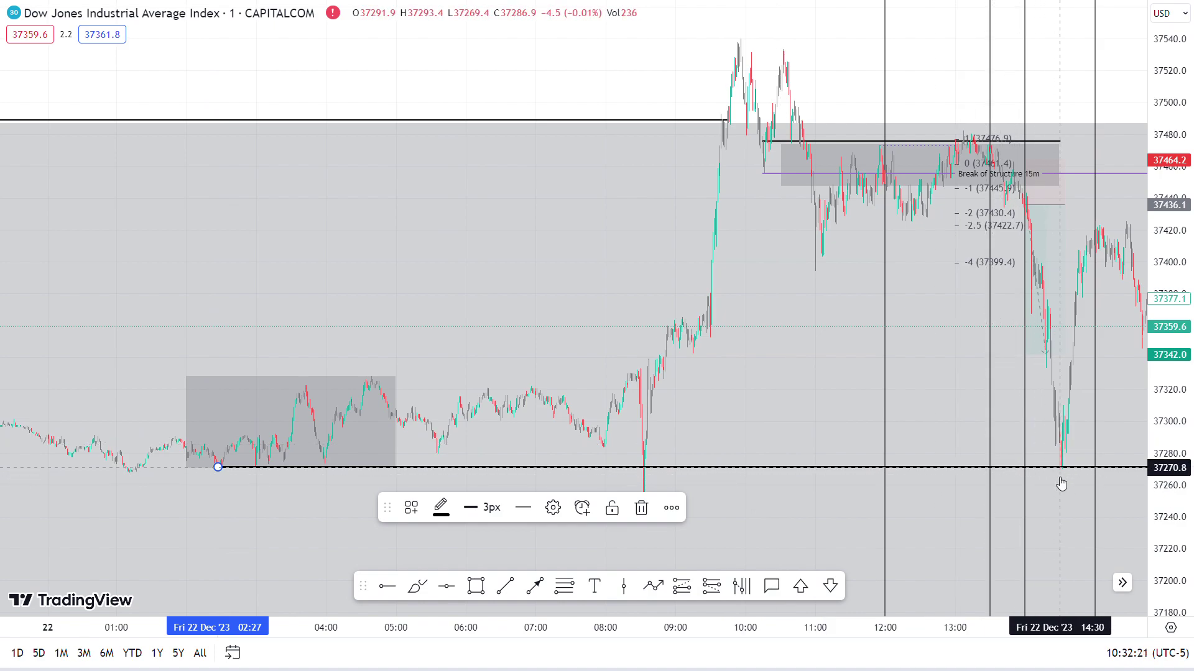
left_click(948, 431)
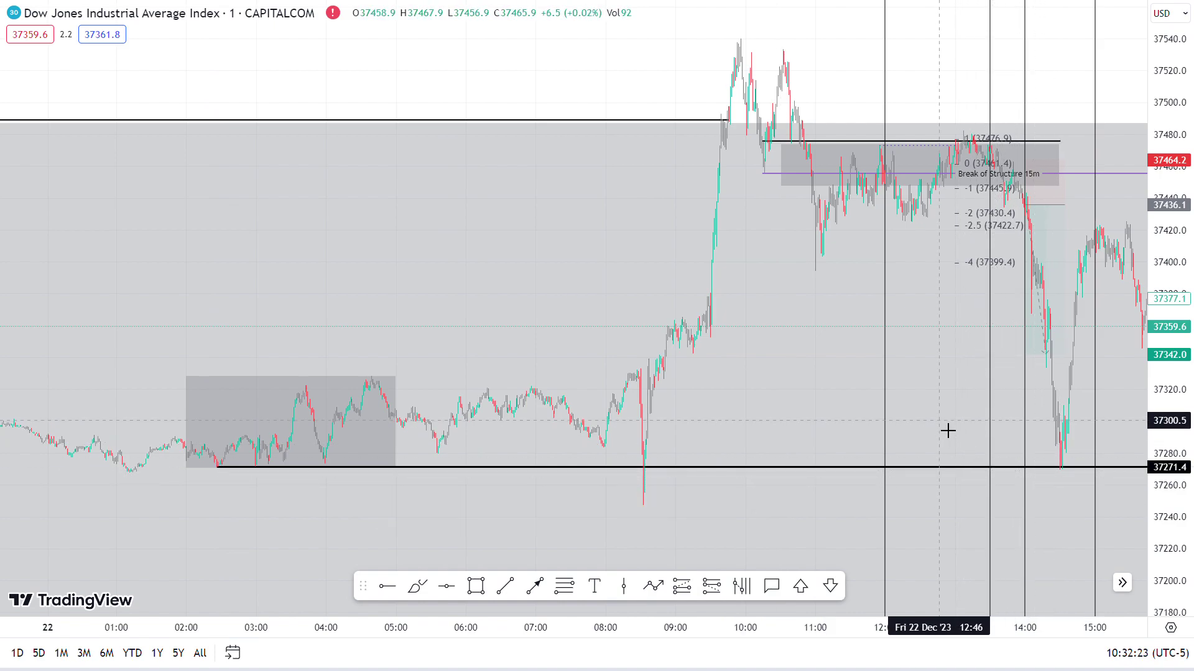
Extend the short position's profit target to 37246.4, near the 08:33 low, and deselect the position.
left_click(1032, 365)
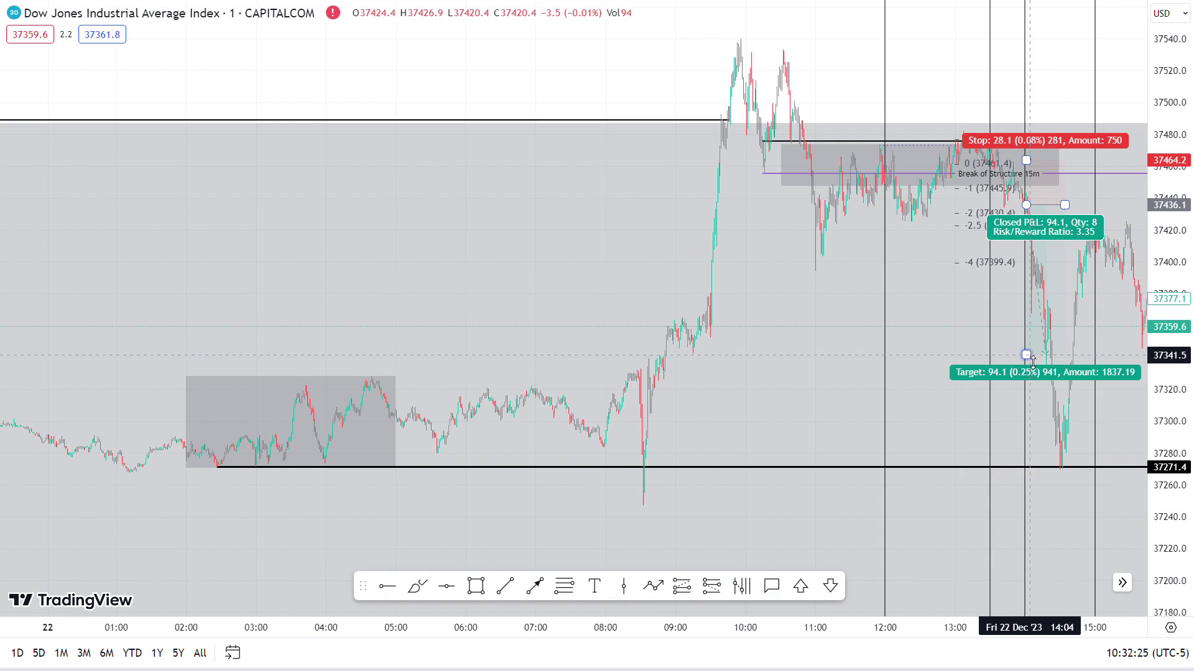
left_click_drag(1032, 361, 1037, 512)
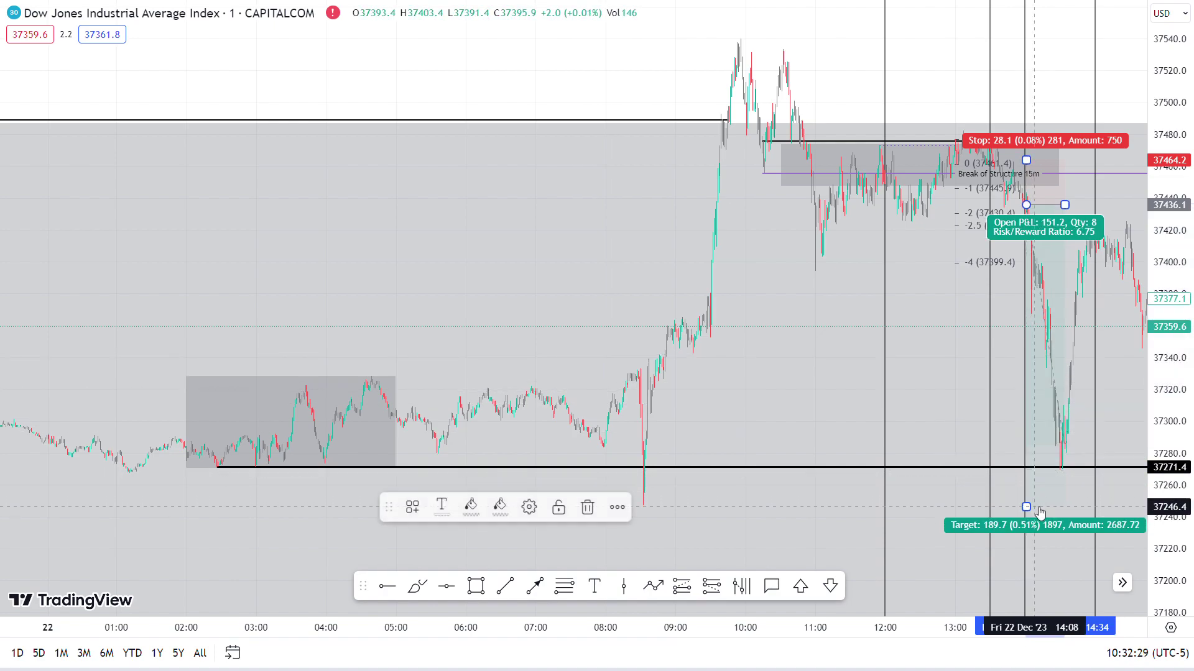
left_click(649, 493)
right_click(467, 61)
left_click(490, 77)
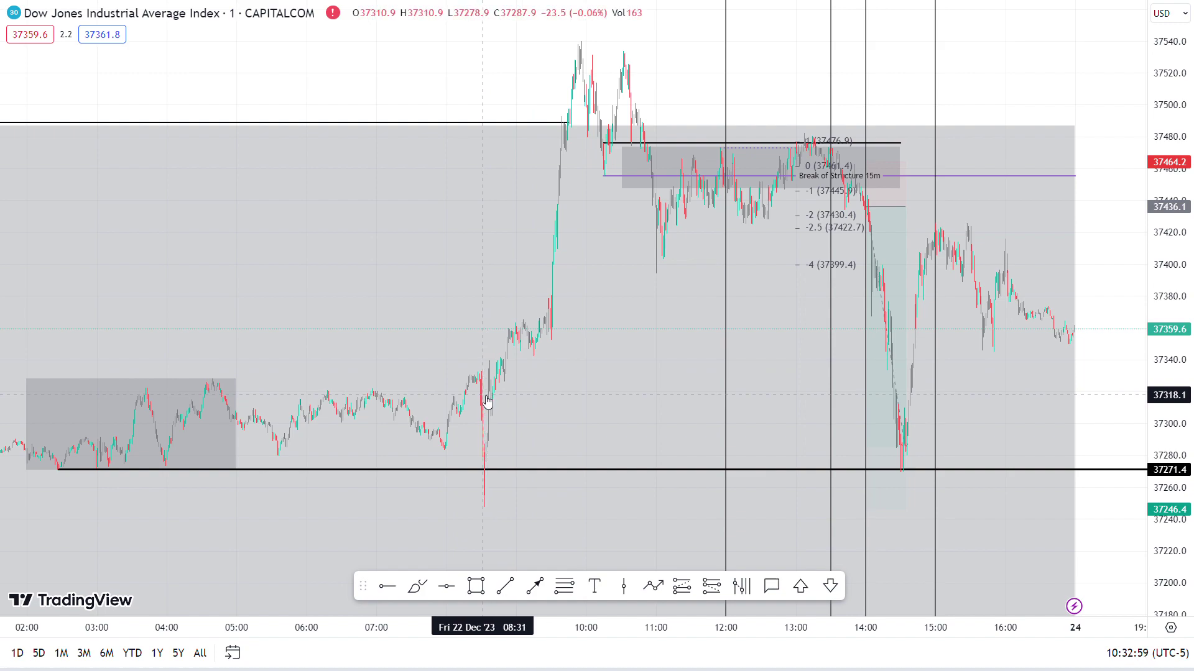
Examine the afternoon drop from the imbalance zone down to the ray at the overnight low.
left_click(900, 252)
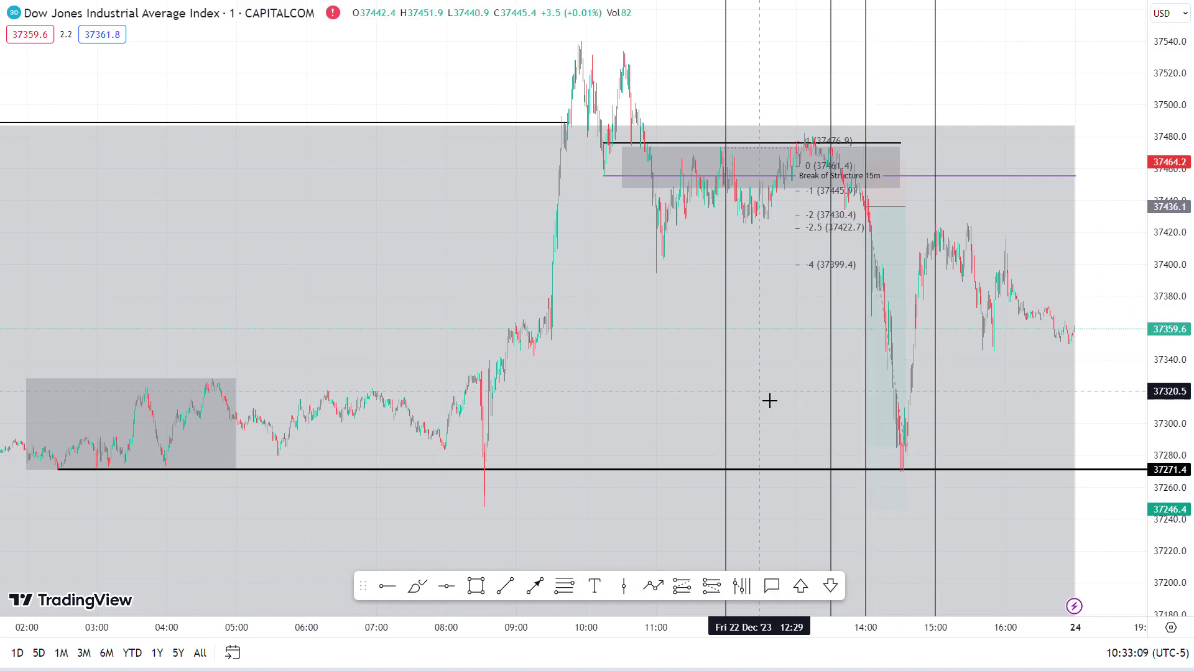
scroll(767, 400, "up", 3)
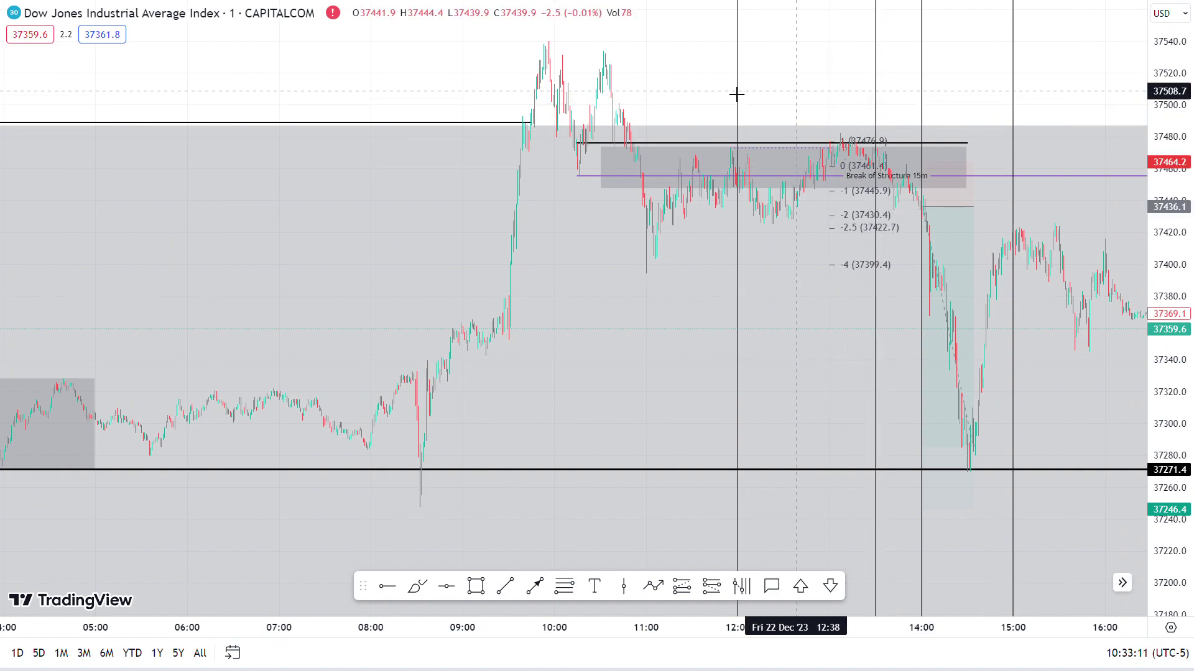
right_click(609, 75)
left_click(847, 92)
left_click_drag(847, 93, 629, 68)
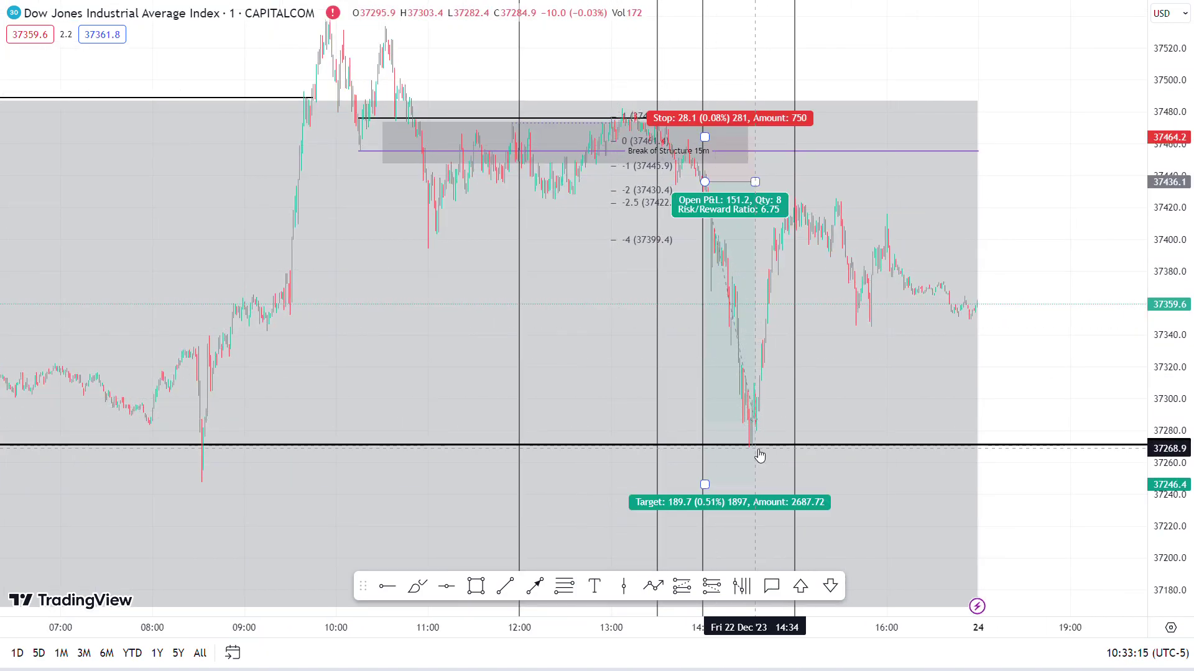
scroll(756, 415, "up", 3)
scroll(734, 415, "up", 1)
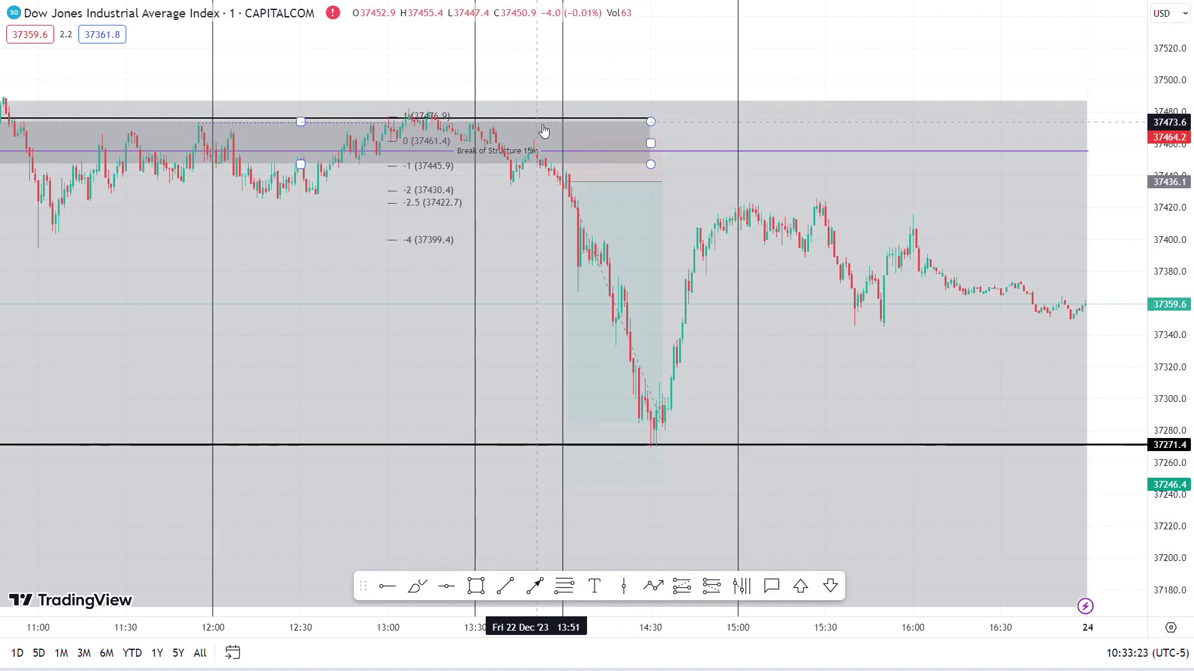
right_click(542, 126)
left_click(559, 496)
Try a second short position at 14:17 with its entry near the -4 Fibonacci level.
left_click(505, 586)
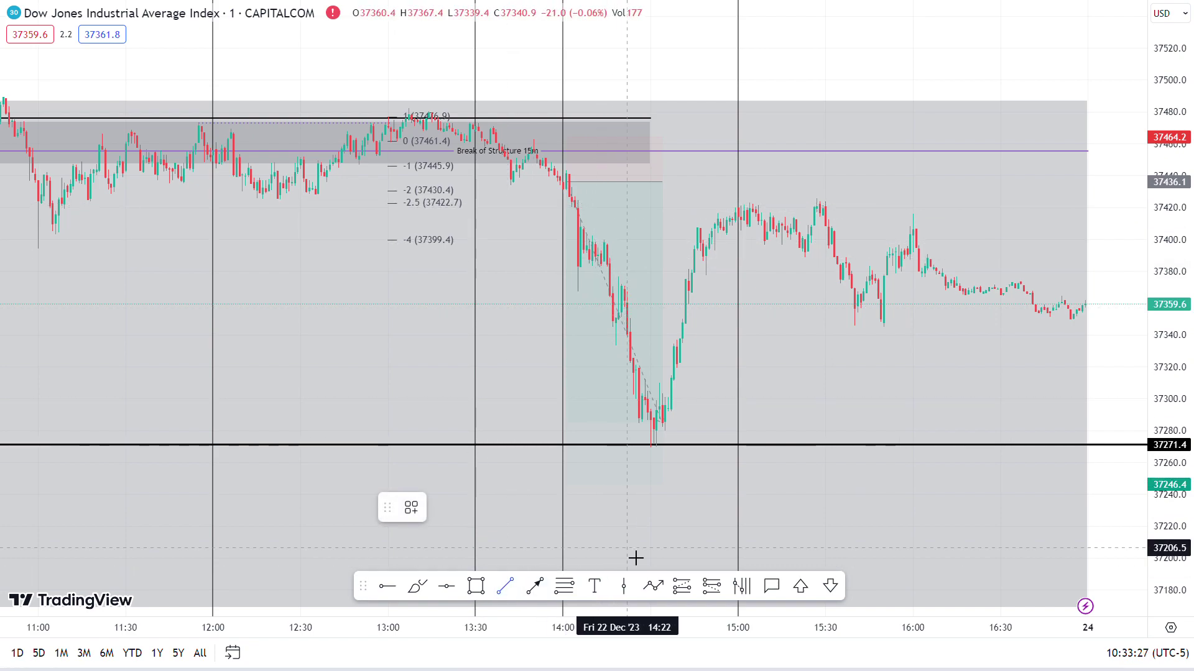
left_click(711, 586)
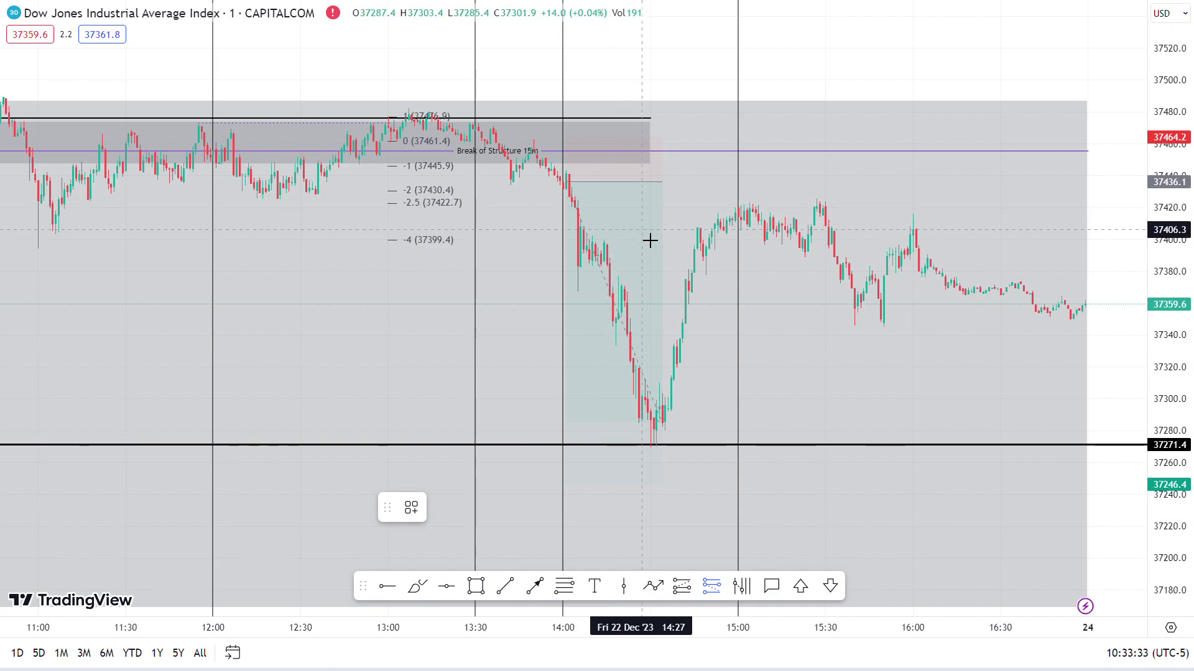
left_click(613, 240)
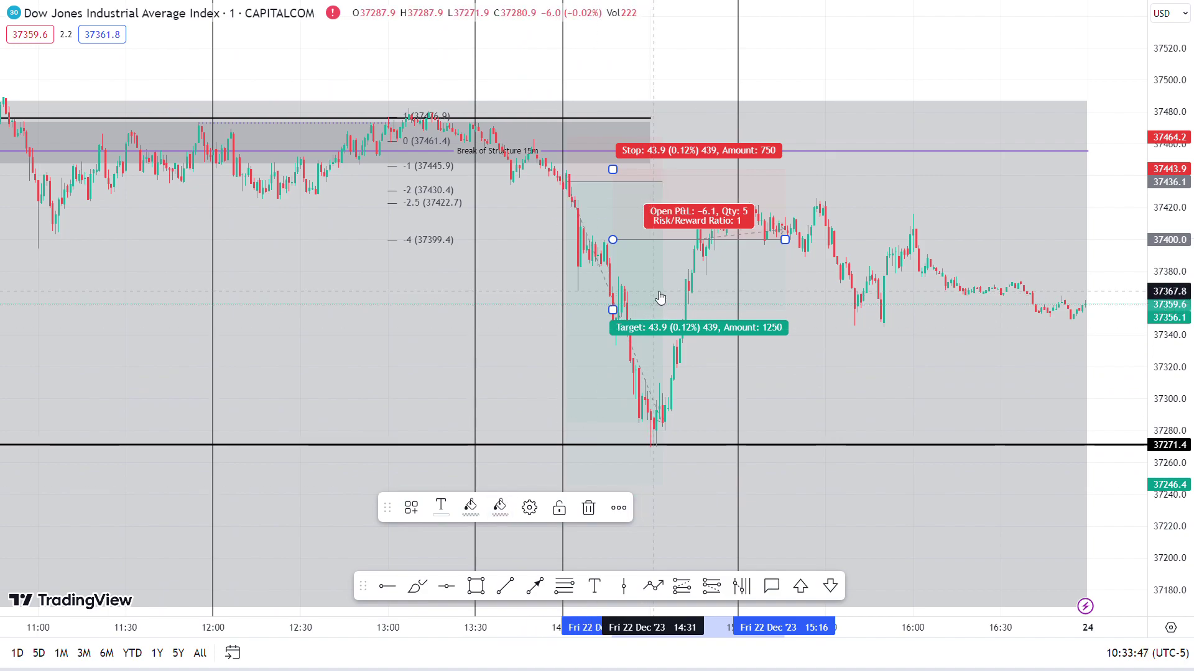
right_click(785, 241)
left_click(1137, 239)
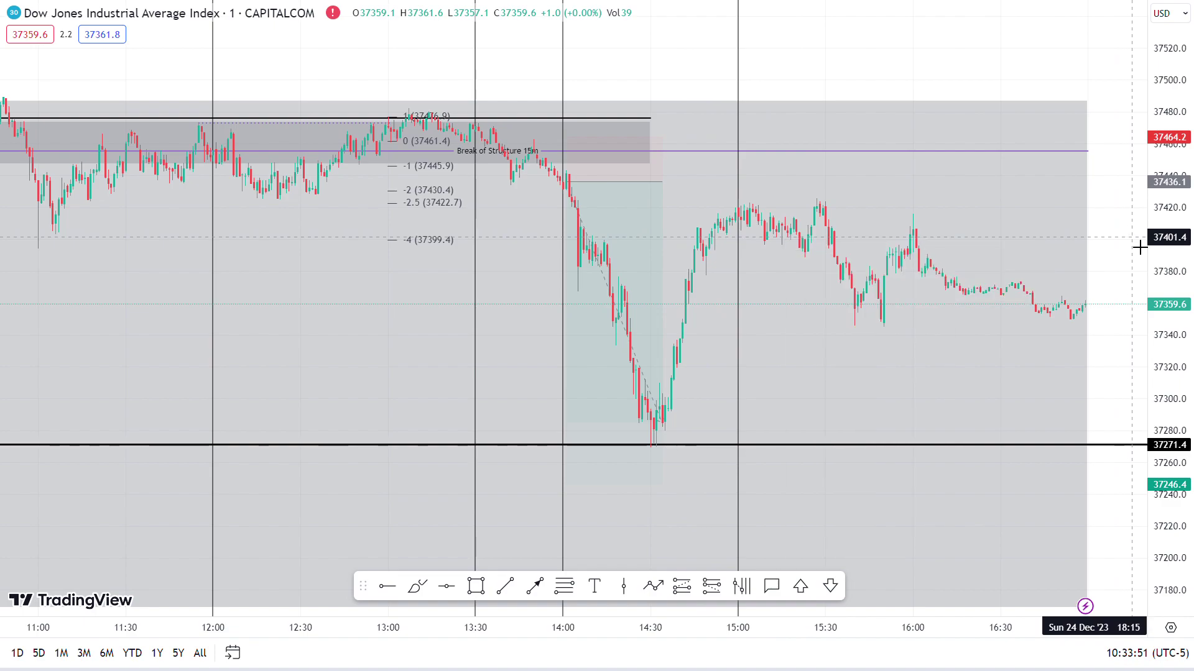
Measure the price move from the short position's entry down to 37370.7 at 14:24.
left_click(572, 183)
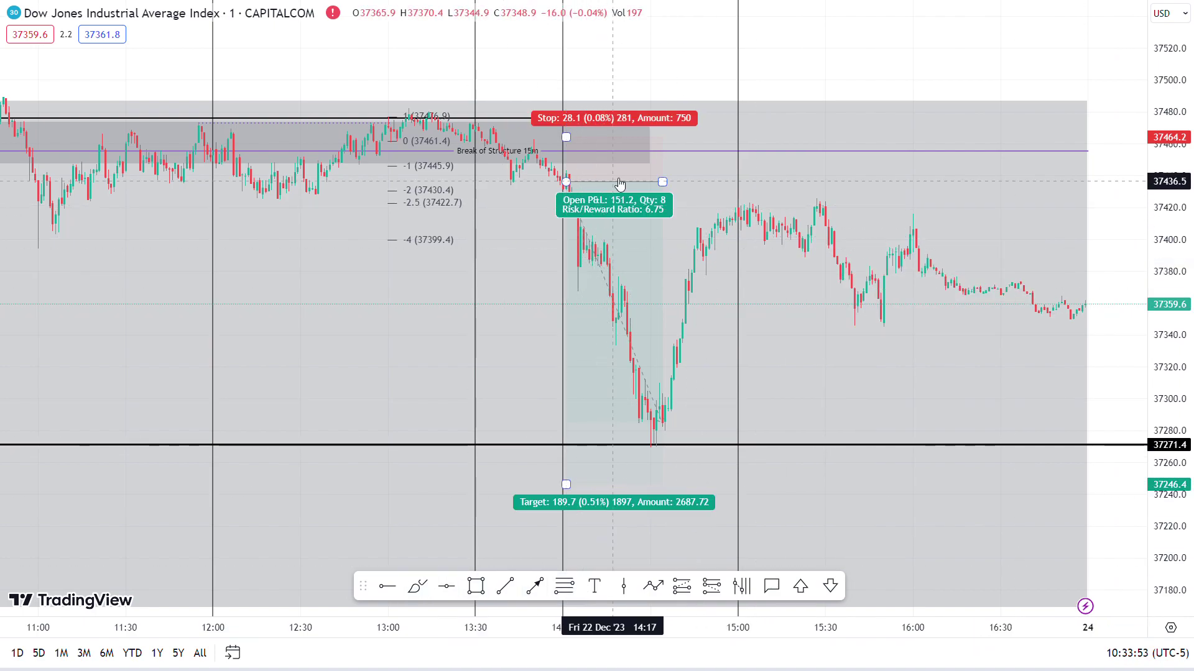
left_click(566, 181, "shift")
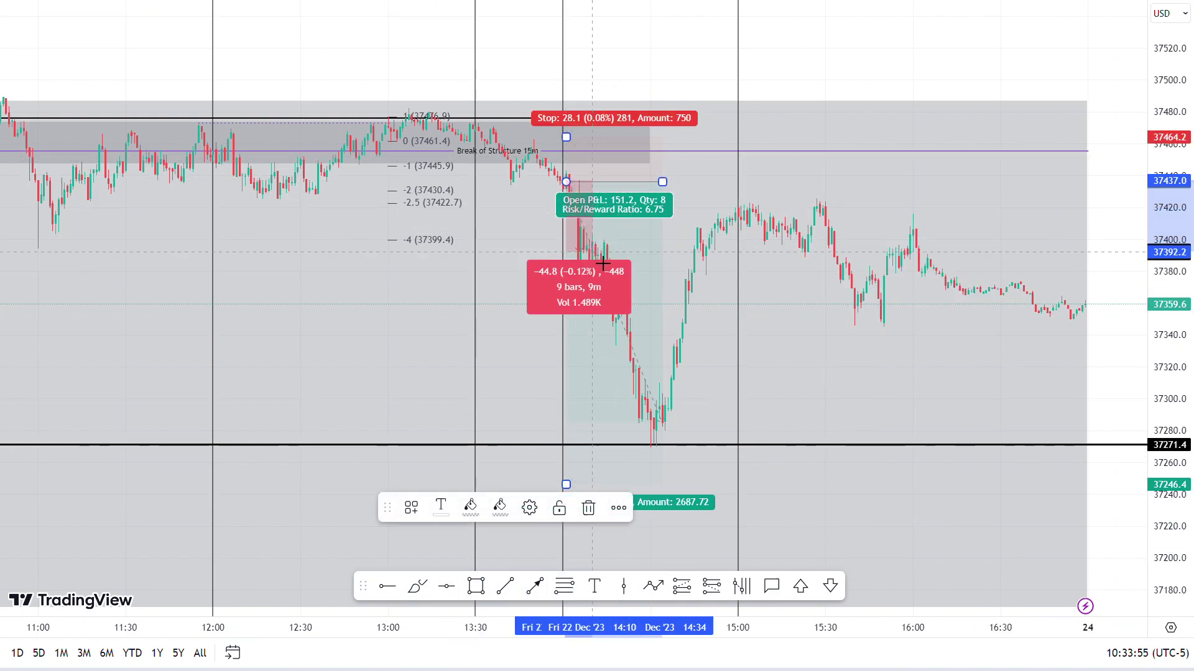
left_click(644, 296)
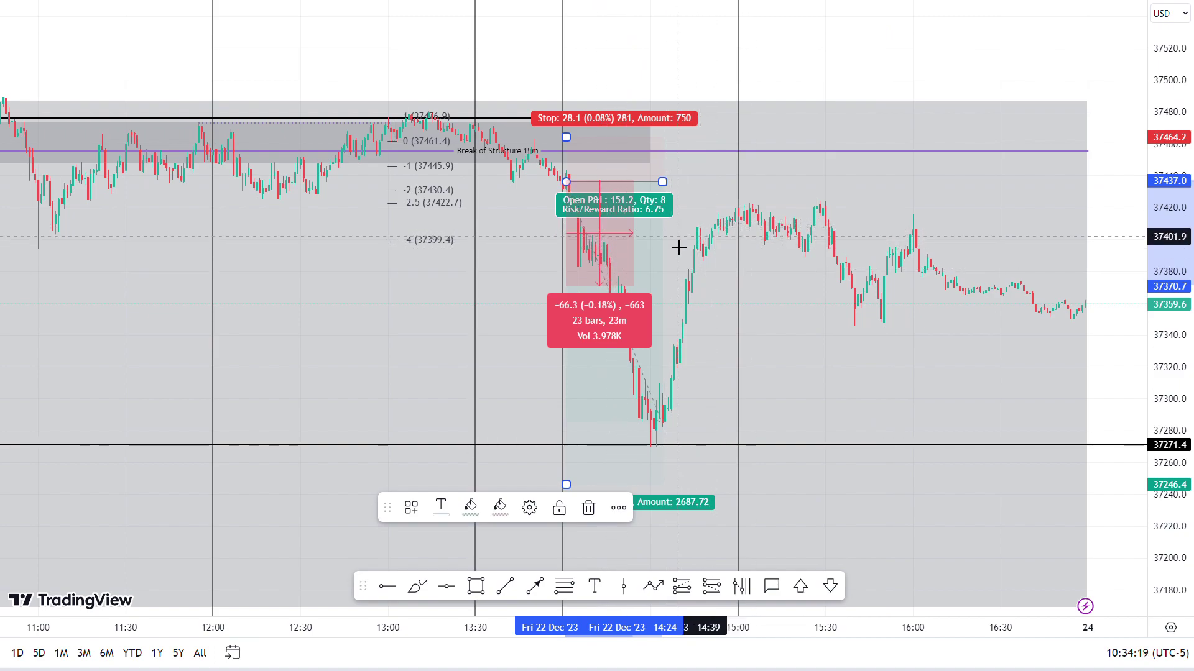
left_click(838, 54)
left_click_drag(829, 56, 807, 99)
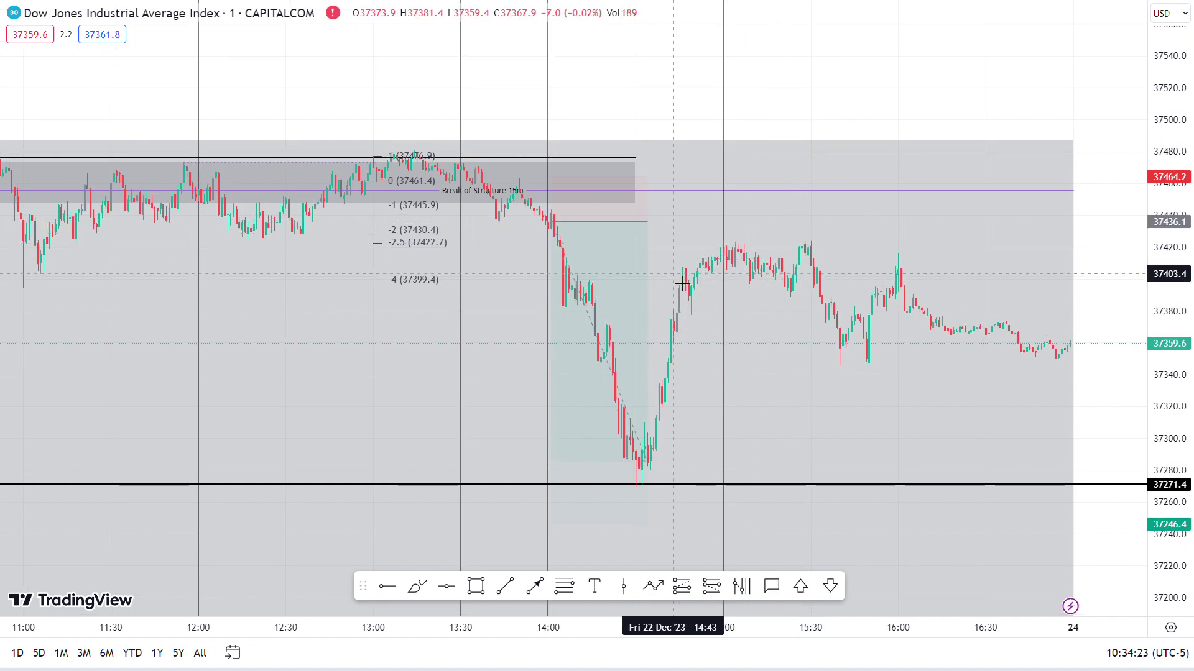
Set the short position's profit target to 37272.8, just above the ray at the overnight low.
mouse_move(647, 224)
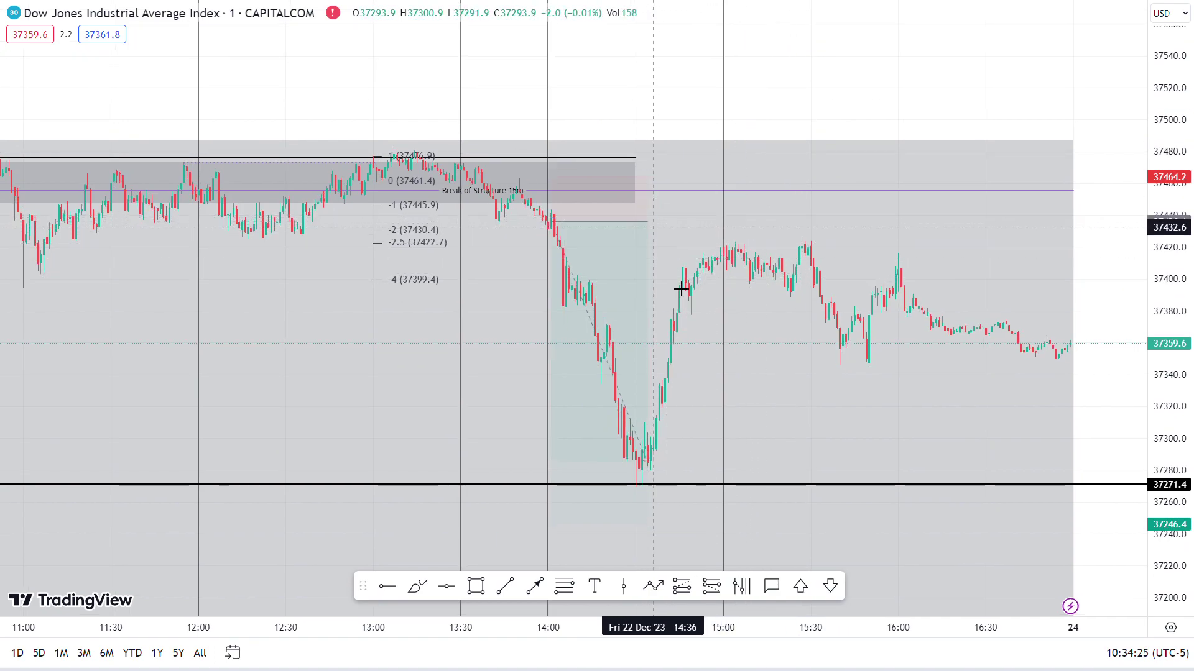
left_click(553, 528)
left_click_drag(553, 530, 560, 490)
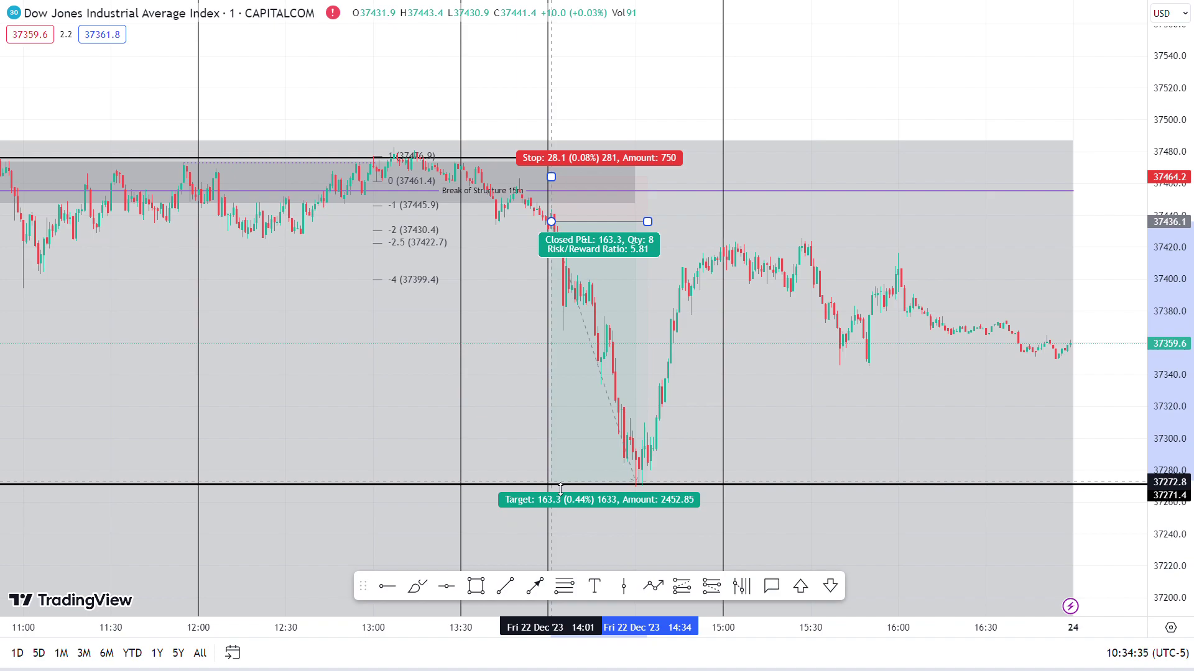
left_click_drag(560, 489, 560, 490)
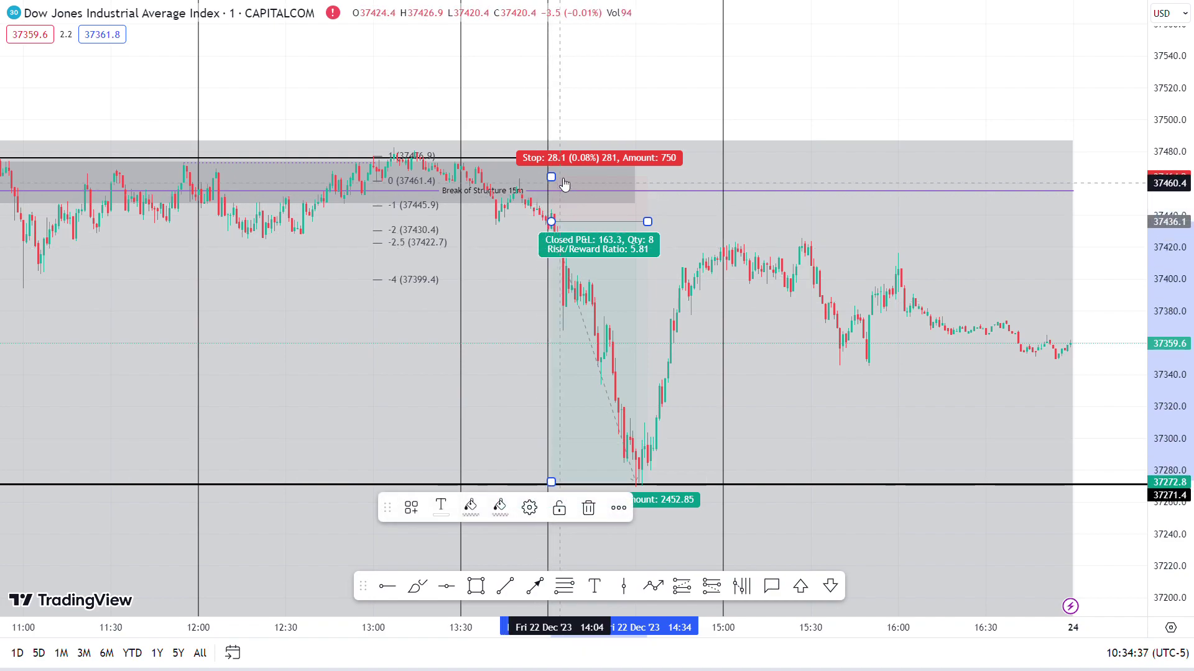
Set the short position's stop to 37471.1 and deselect the position.
left_click_drag(553, 182, 554, 173)
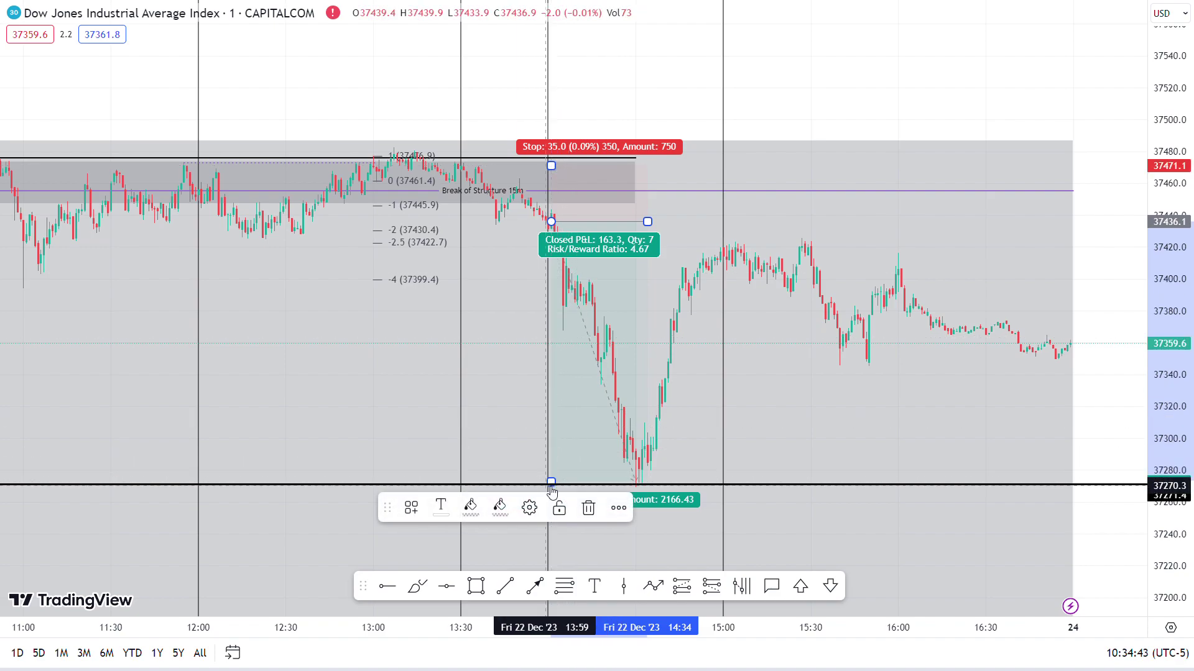
right_click(668, 87)
left_click(645, 97)
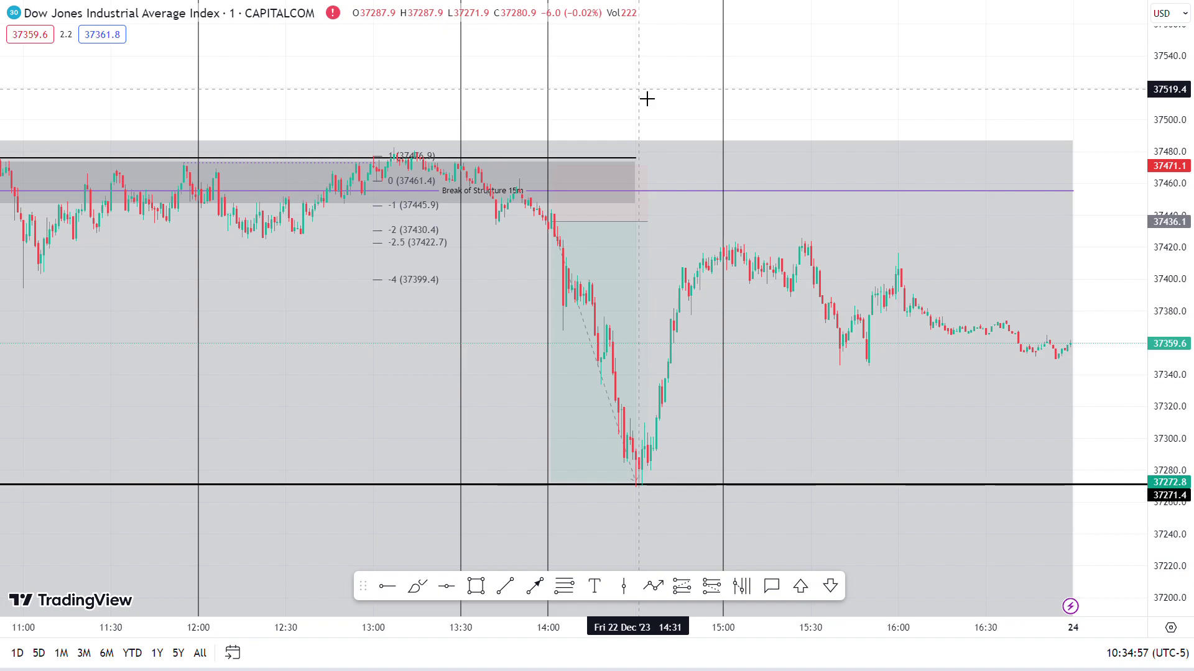
Review the completed short setup in the context of the session from the morning rally to the close.
mouse_move(797, 123)
left_mouse_down()
mouse_move(740, 115)
mouse_move(795, 117)
left_mouse_up()
scroll(1129, 199, "down", 1)
scroll(826, 128, "down", 2)
scroll(795, 117, "down", 2)
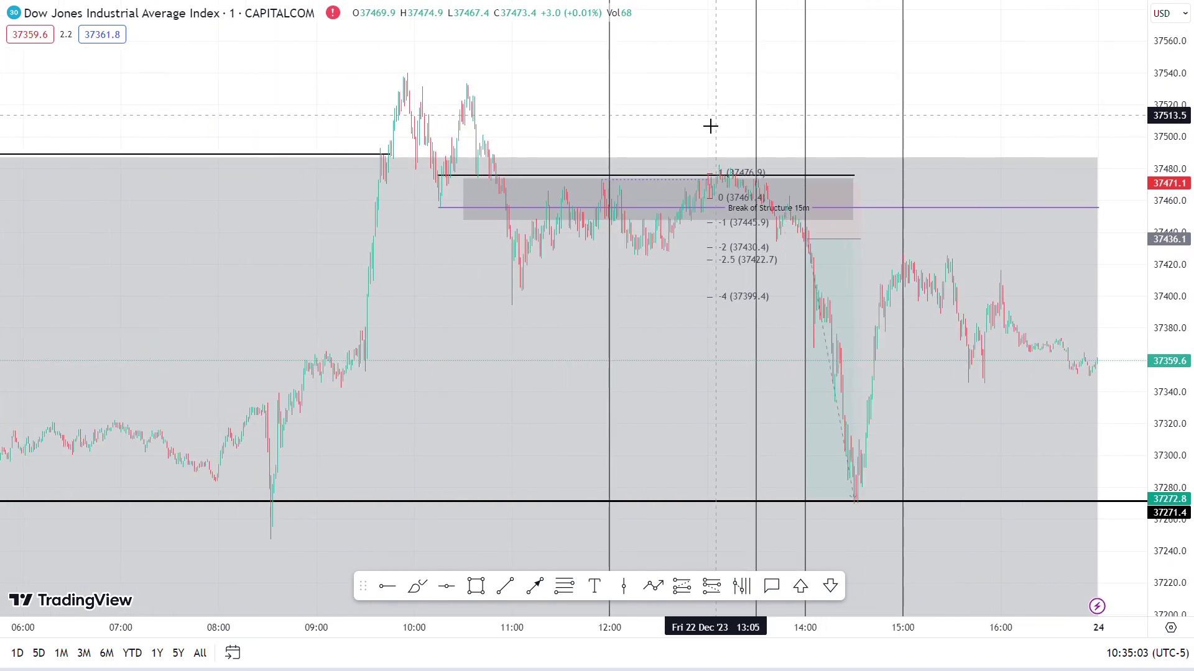
right_click(553, 107)
left_click(548, 97)
scroll(548, 97, "up", 3)
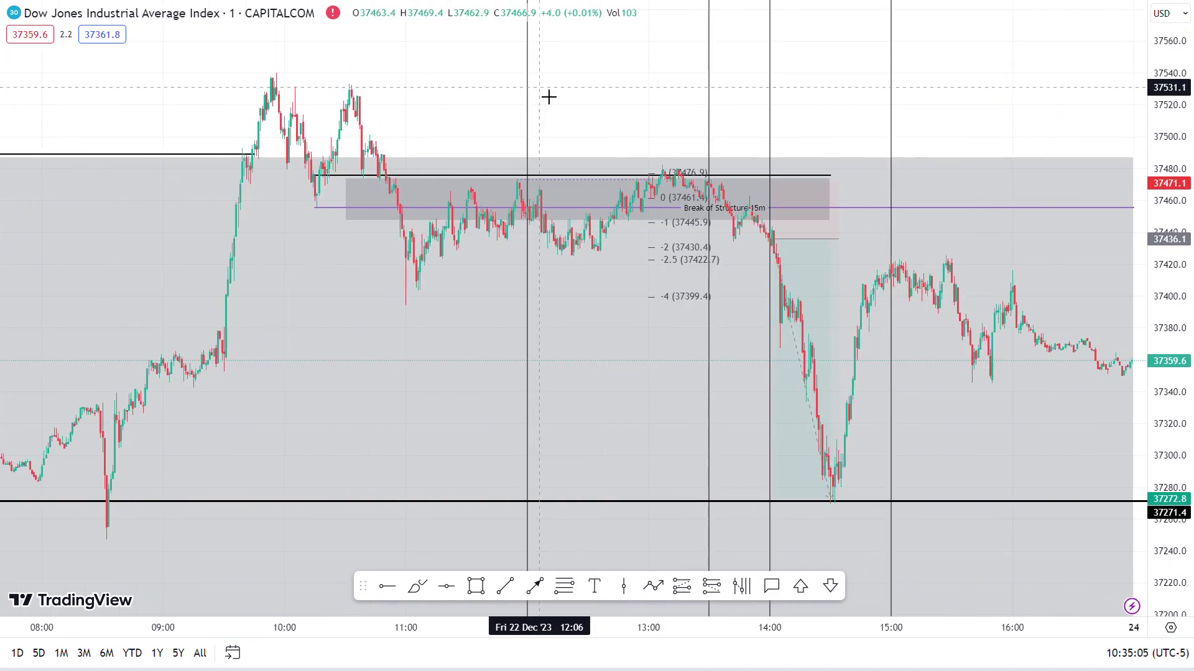